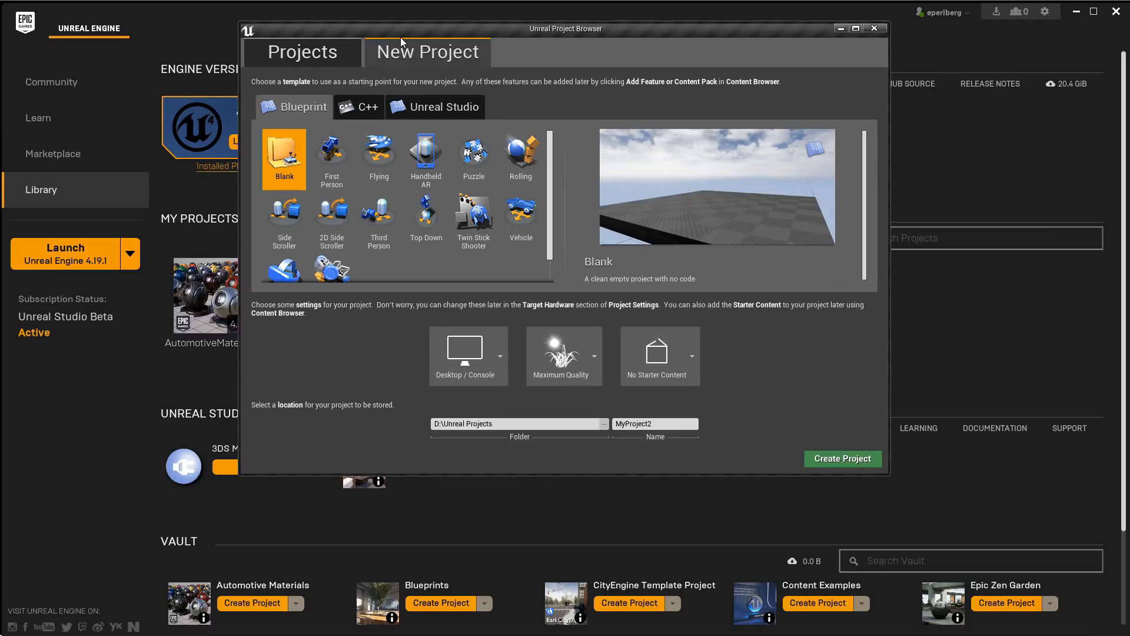
# - Create an Unreal Studio project from the Product Viewer template, named Webinar01, in D:\Unreal Projects
pyautogui.click(464, 108)
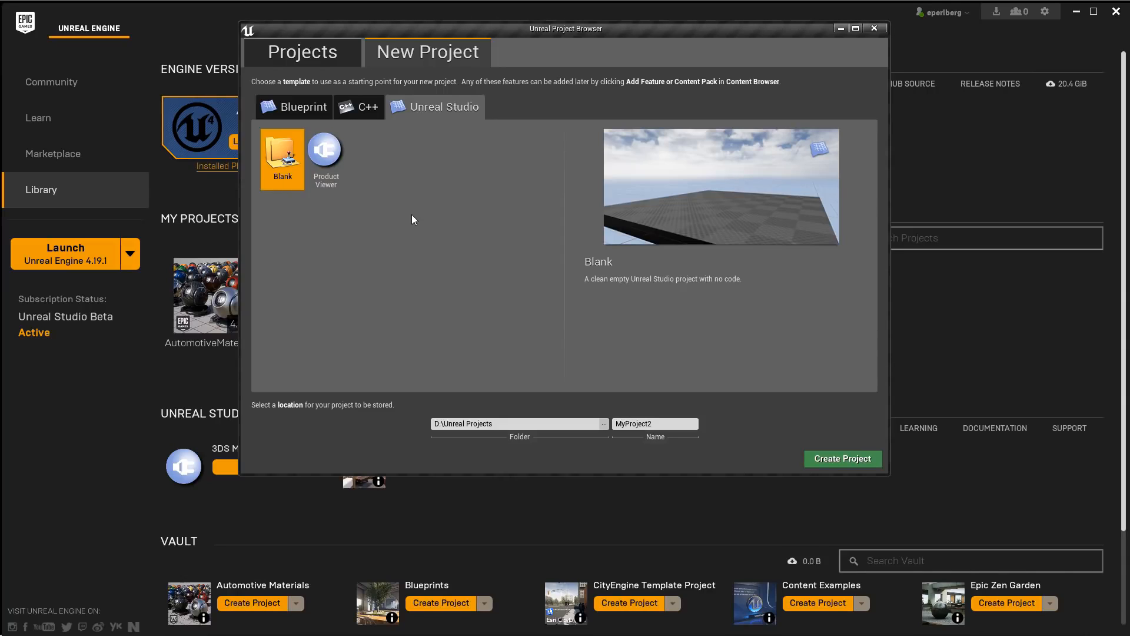
pyautogui.click(322, 151)
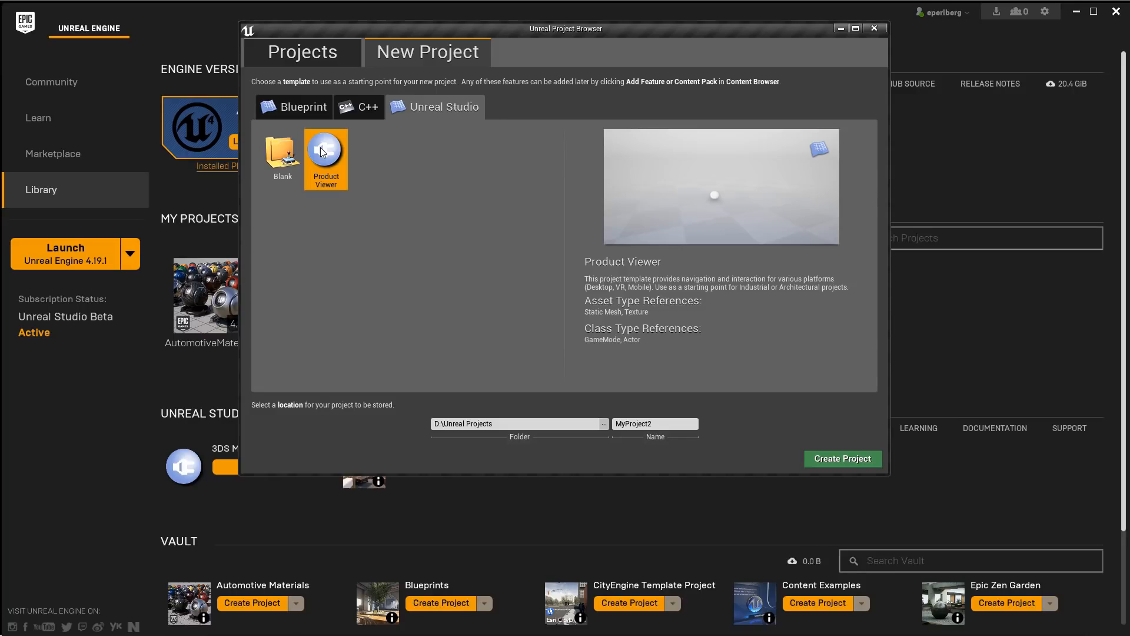
pyautogui.click(664, 423)
pyautogui.doubleClick(665, 423)
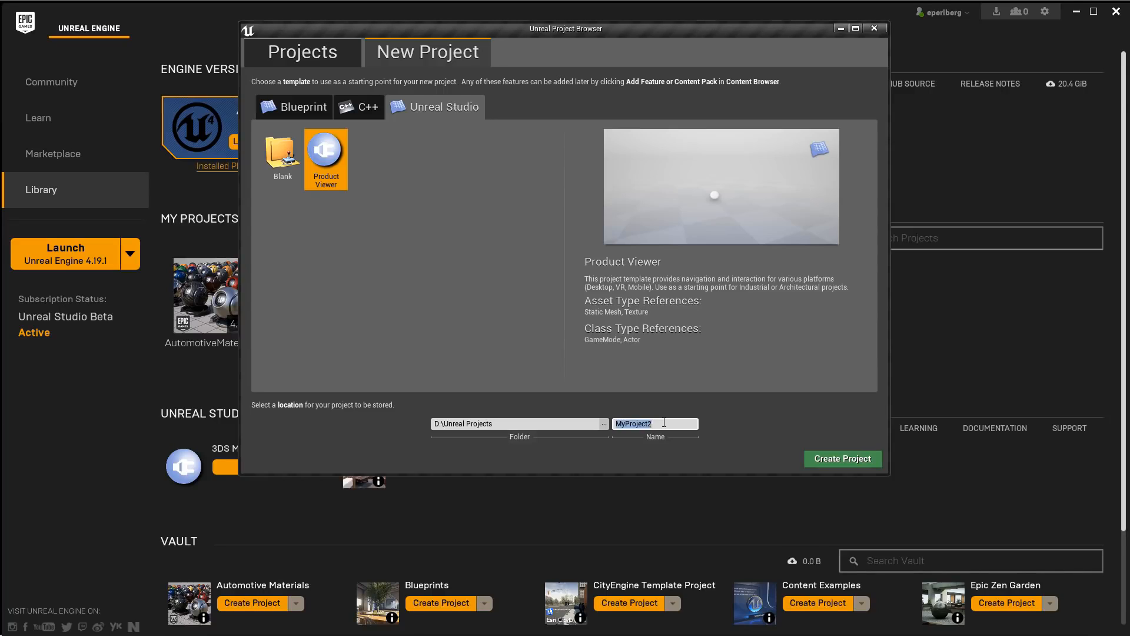
pyautogui.write('Webinar01')
pyautogui.click(842, 460)
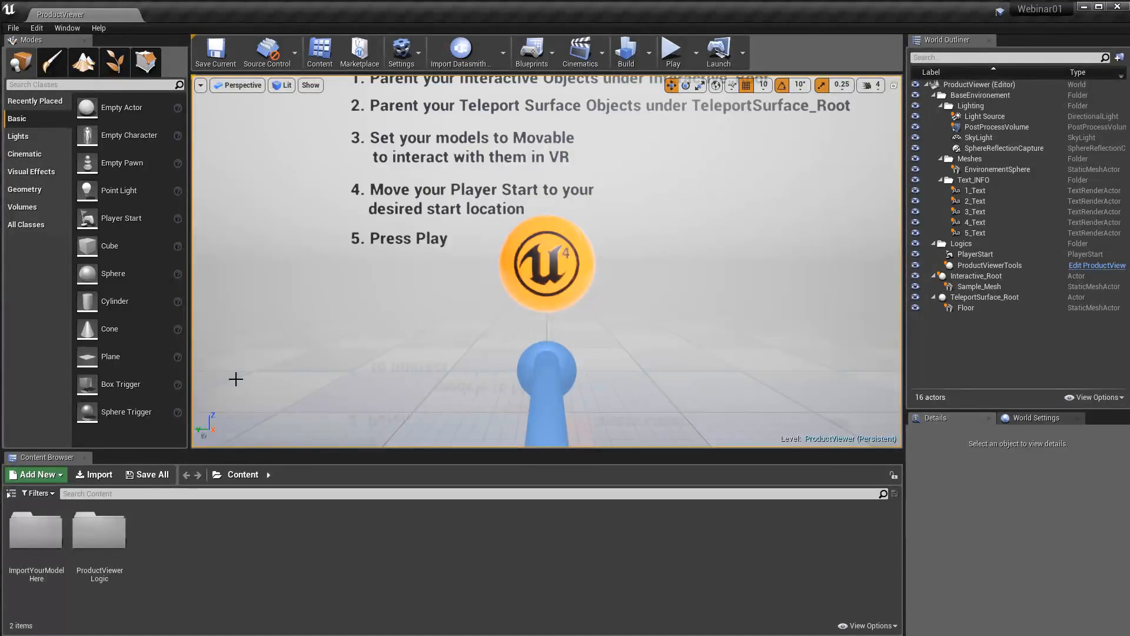
pyautogui.moveTo(646, 266); pyautogui.dragTo(673, 297, button='right')
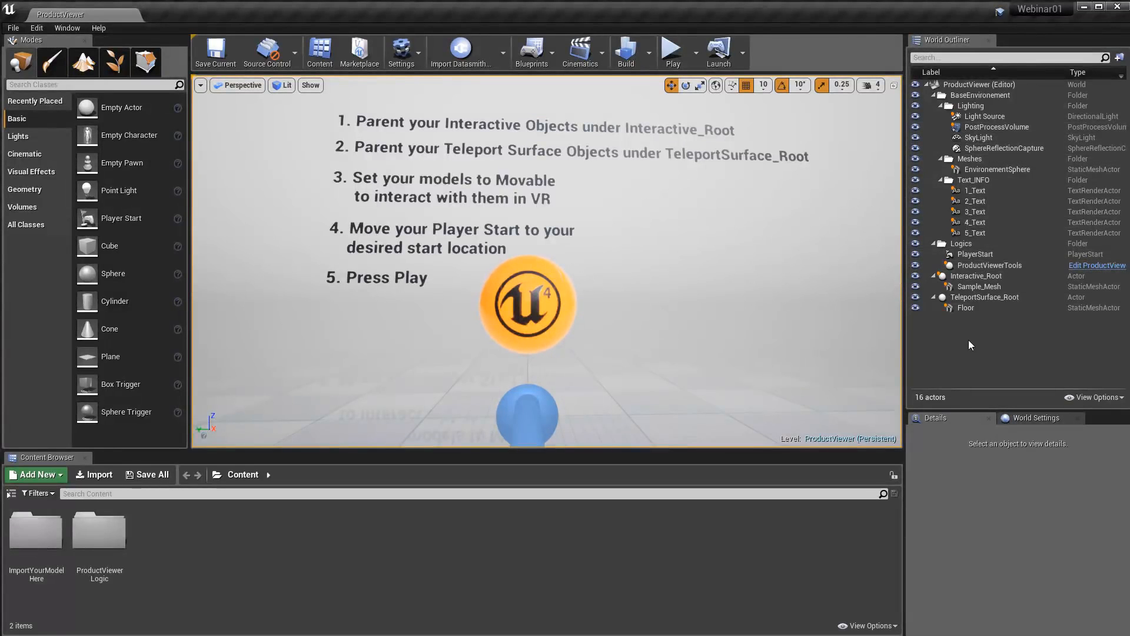
pyautogui.moveTo(738, 310)
pyautogui.mouseDown(button='right')
pyautogui.moveTo(747, 338)
pyautogui.moveTo(701, 341)
pyautogui.moveTo(747, 318)
pyautogui.moveTo(721, 321)
pyautogui.mouseUp(button='right')
pyautogui.moveTo(747, 318)
pyautogui.mouseDown(button='middle')
pyautogui.moveTo(839, 342)
pyautogui.moveTo(794, 336)
pyautogui.moveTo(791, 365)
pyautogui.moveTo(789, 353)
pyautogui.moveTo(768, 349)
pyautogui.moveTo(784, 336)
pyautogui.moveTo(738, 346)
pyautogui.moveTo(747, 318)
pyautogui.mouseUp(button='middle')
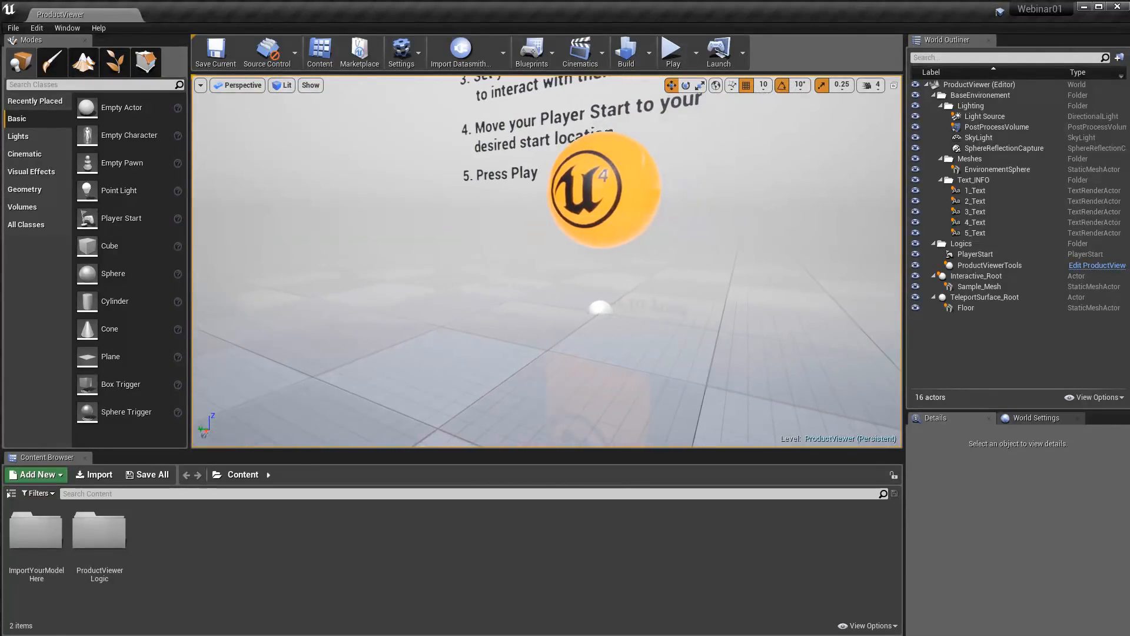
pyautogui.moveTo(748, 283); pyautogui.dragTo(827, 235, button='right')
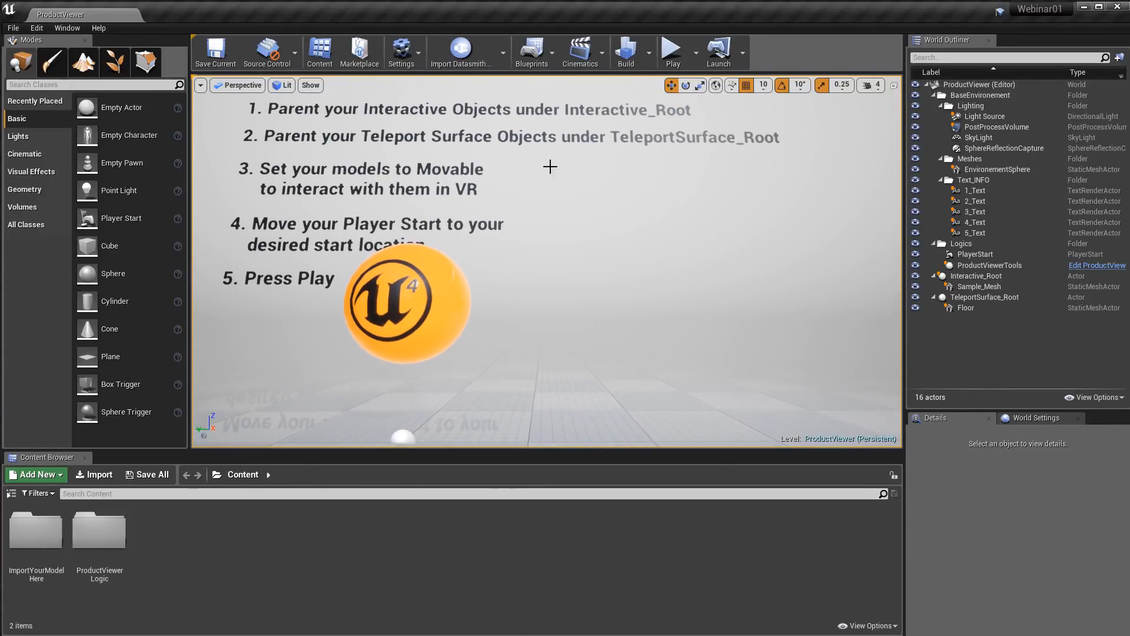
# - Start a Datasmith import and open webinar.udatasmith from the Loft_Max export folder in Unreal Projects
pyautogui.click(461, 66)
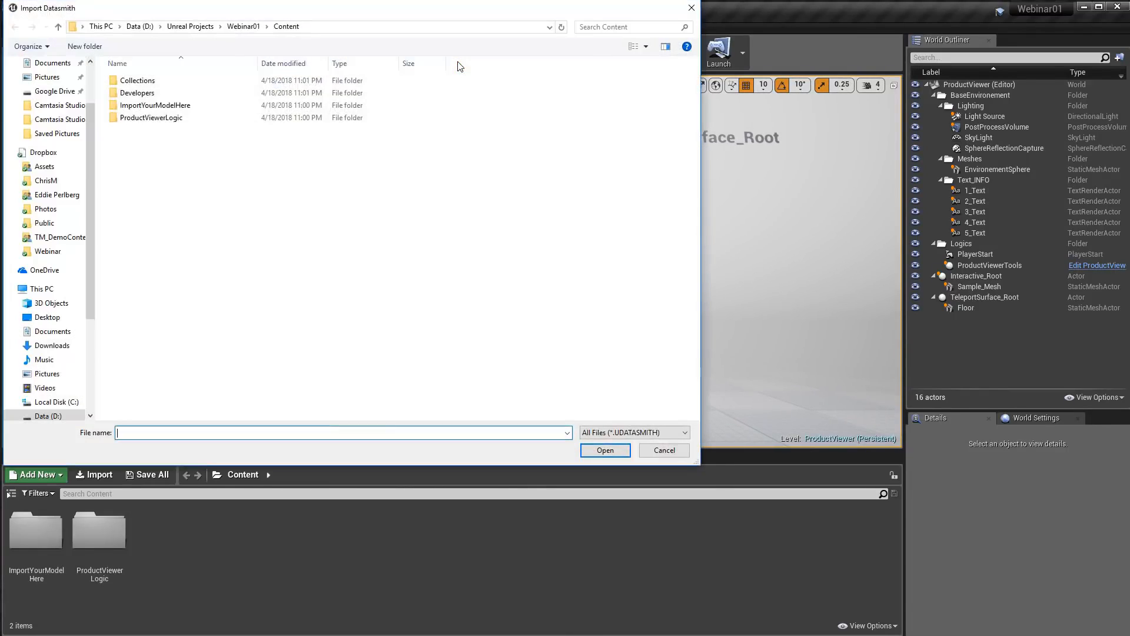
pyautogui.click(190, 27)
pyautogui.doubleClick(145, 129)
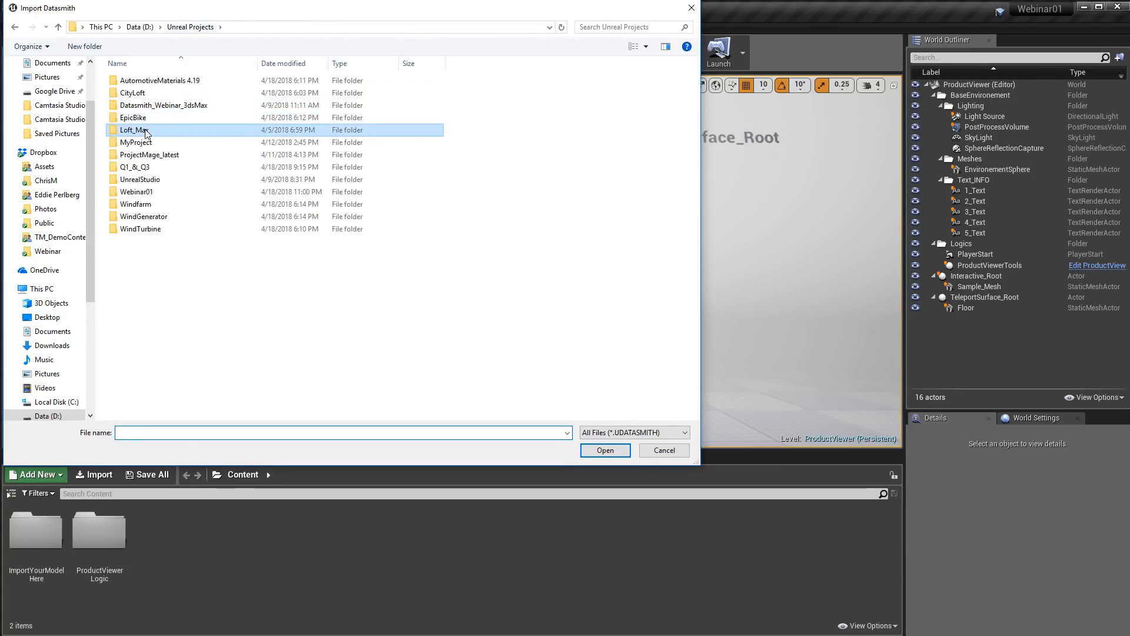
pyautogui.click(139, 123)
pyautogui.doubleClick(139, 119)
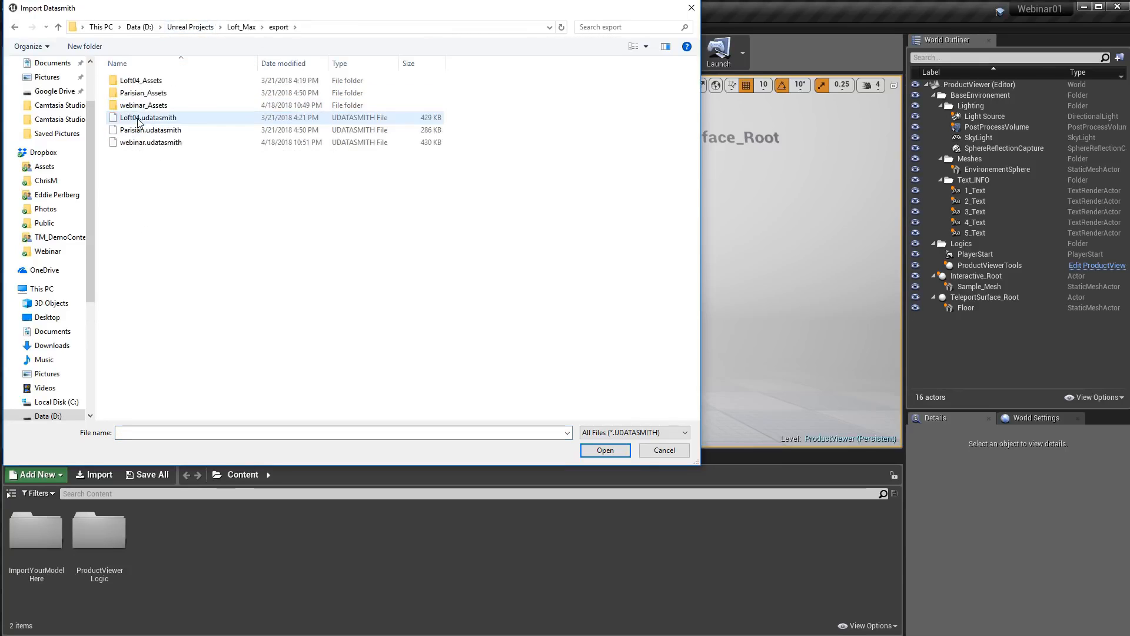
pyautogui.click(152, 143)
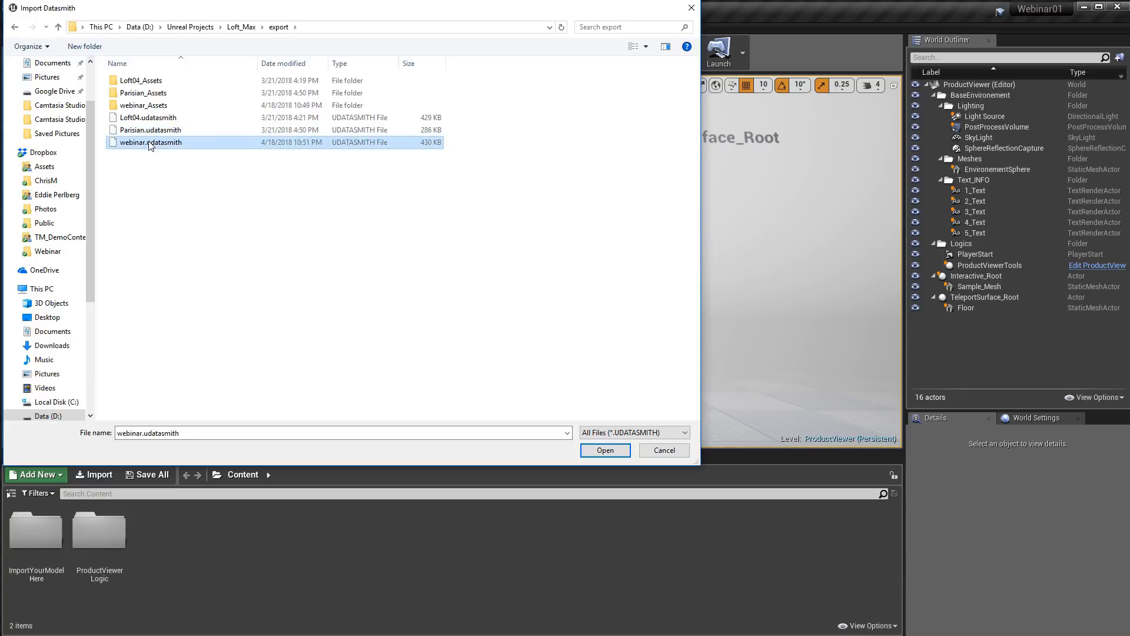
pyautogui.click(612, 450)
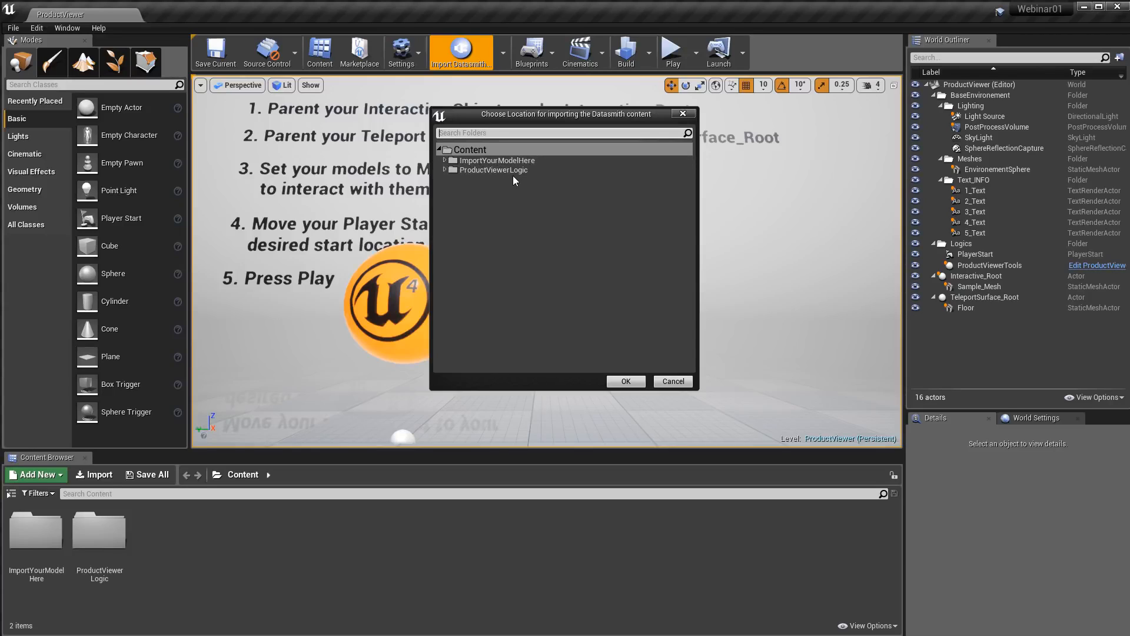
# - Import the Datasmith scene into the ImportYourModelHere folder, including geometry, materials and textures, lights and cameras, after reviewing the static mesh lightmap options
pyautogui.click(497, 160)
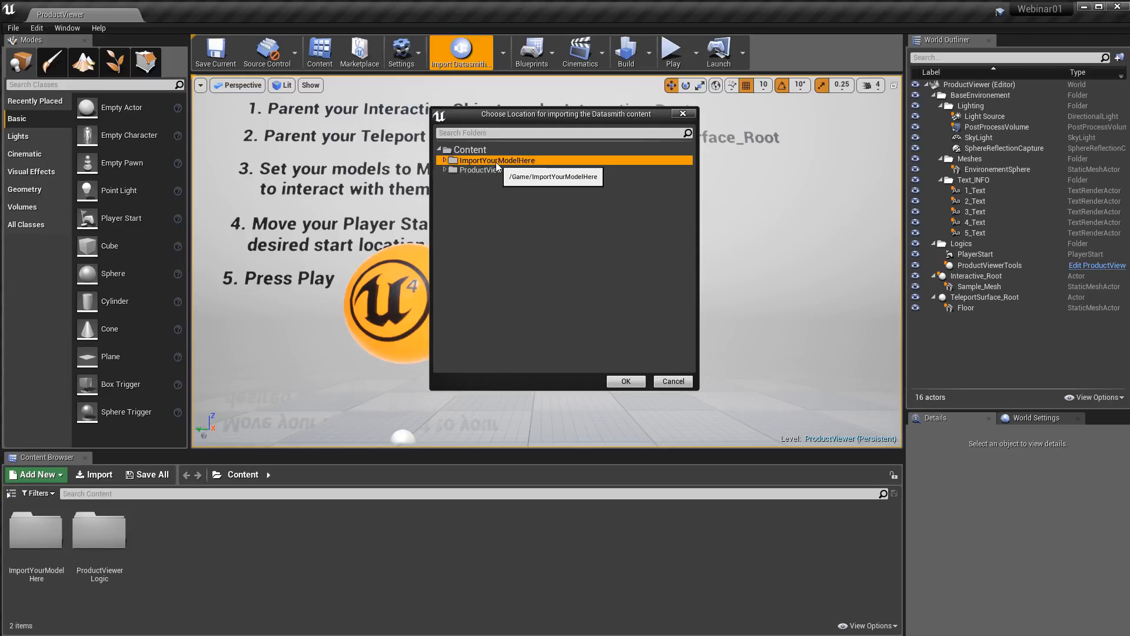
pyautogui.click(626, 382)
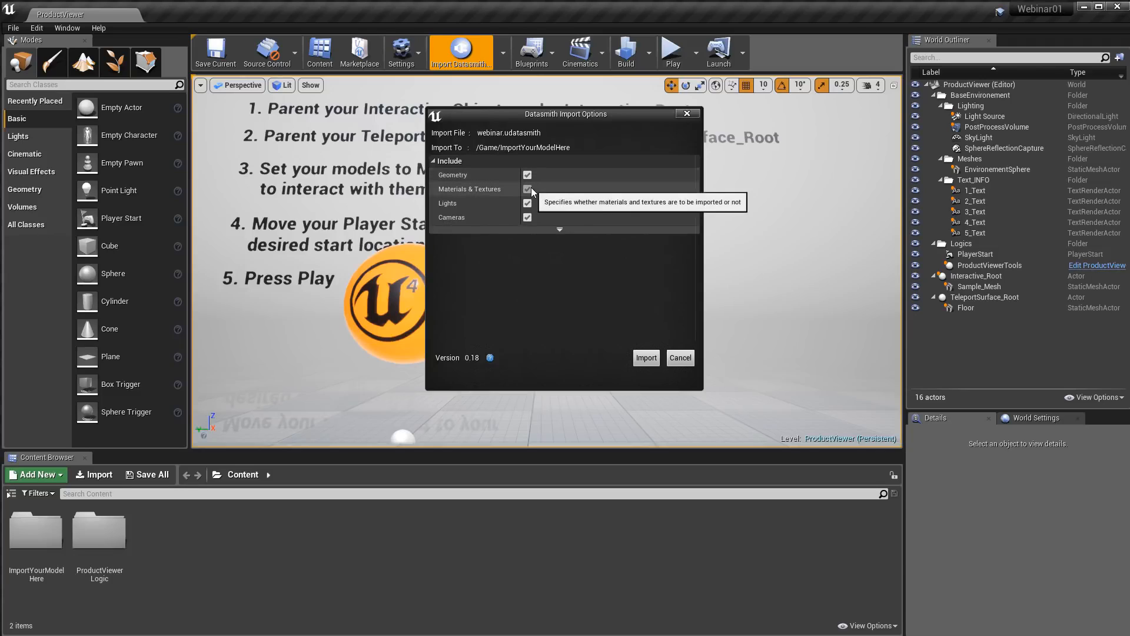
pyautogui.click(560, 231)
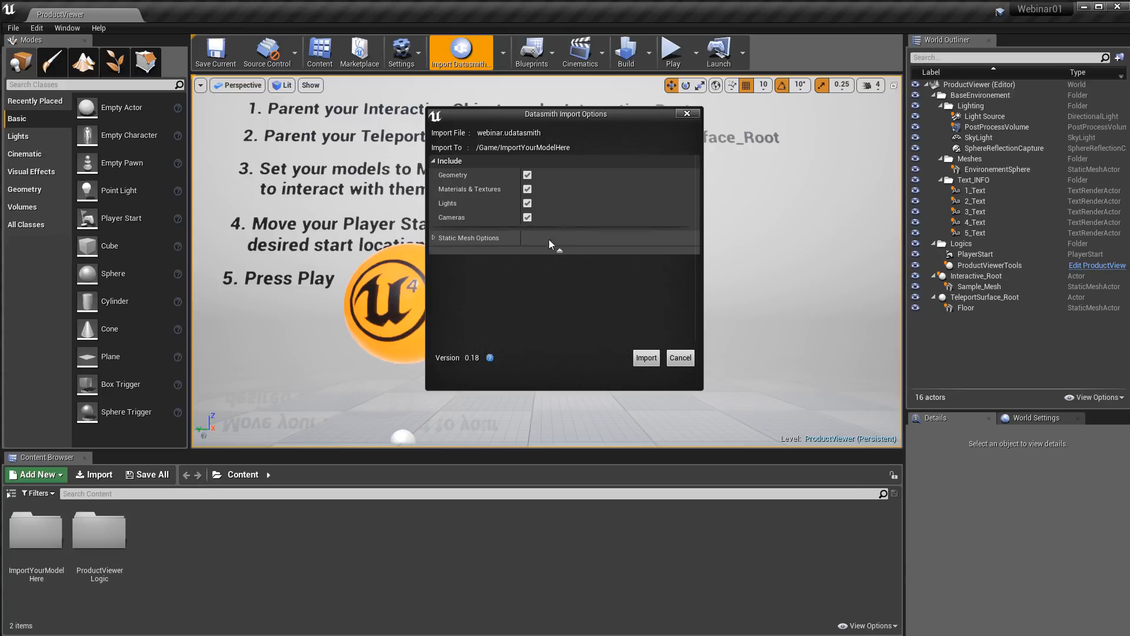
pyautogui.click(434, 238)
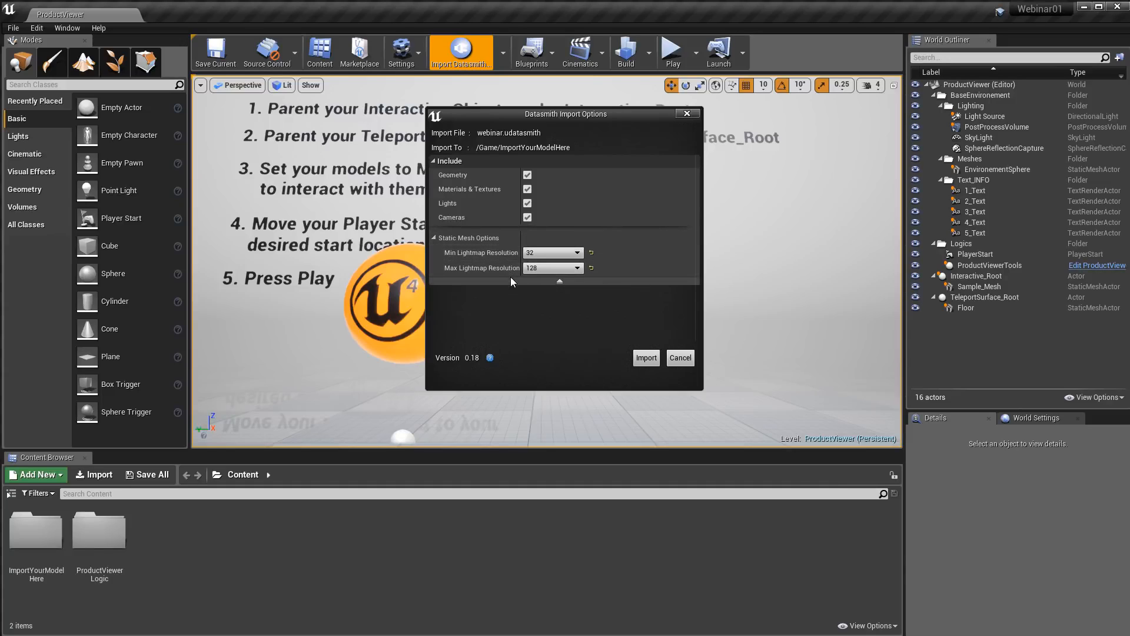
pyautogui.click(646, 359)
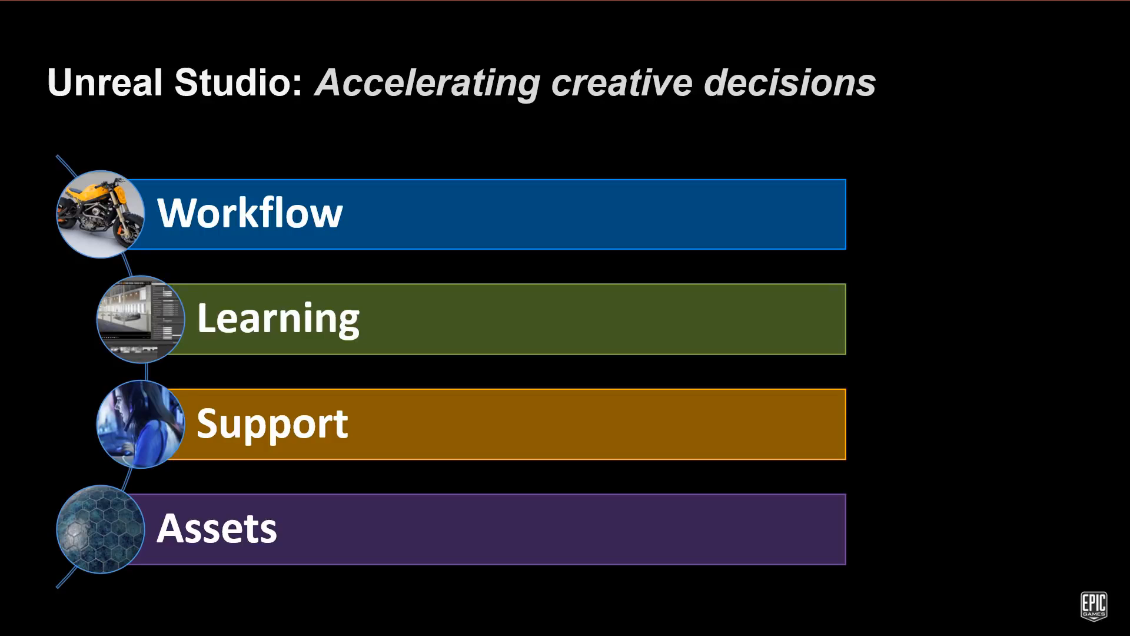
pyautogui.press('Right')
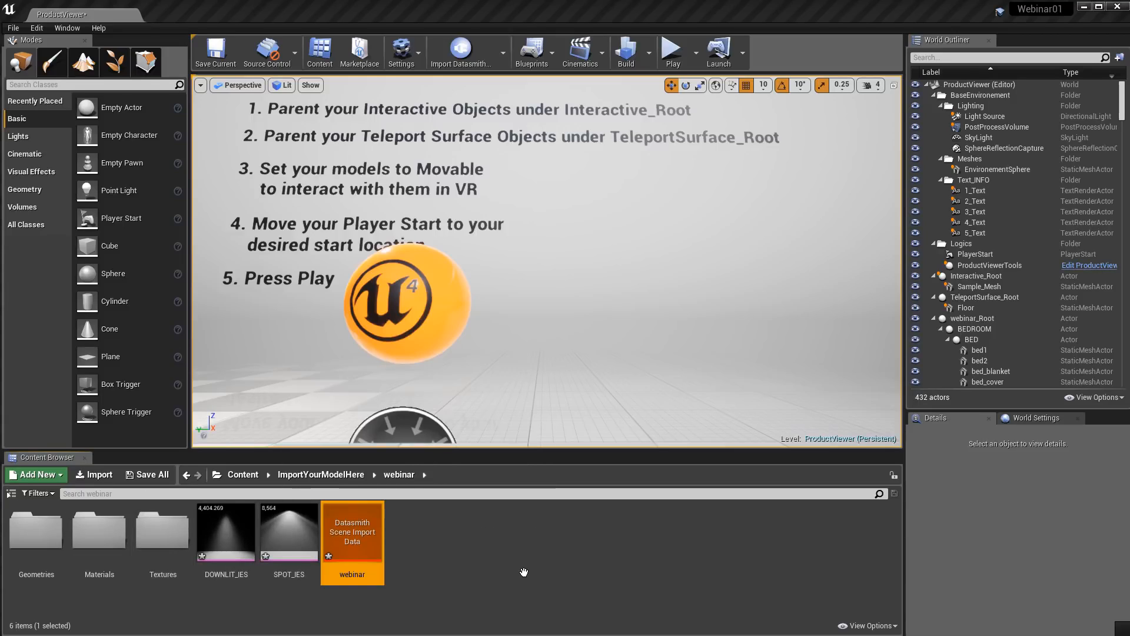
pyautogui.rightClick(342, 535)
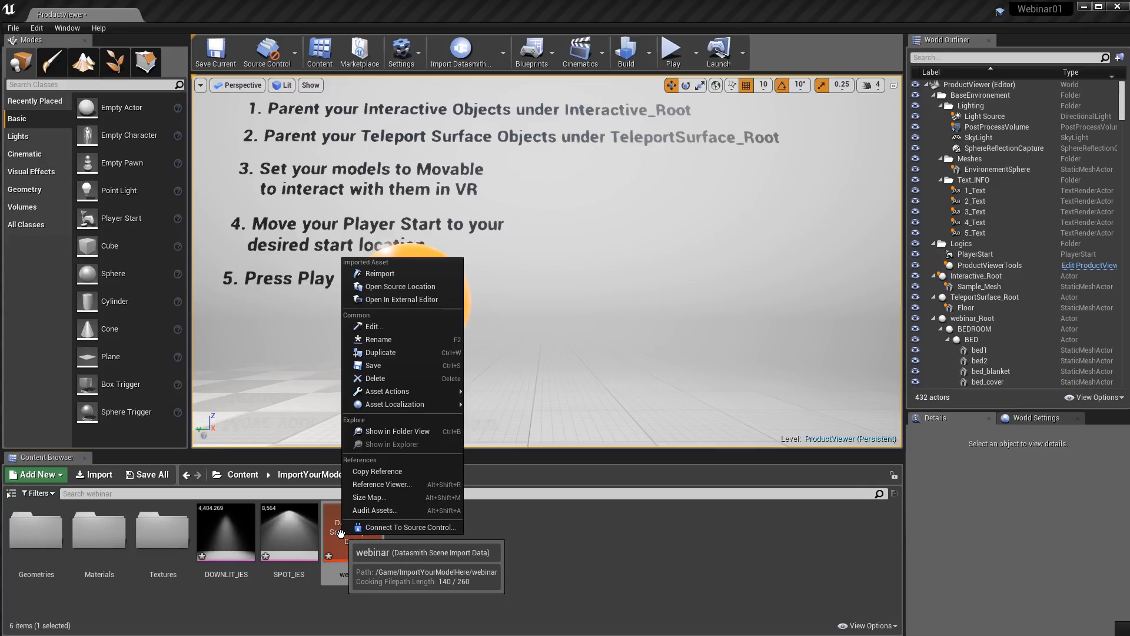
pyautogui.click(387, 280)
pyautogui.click(614, 328)
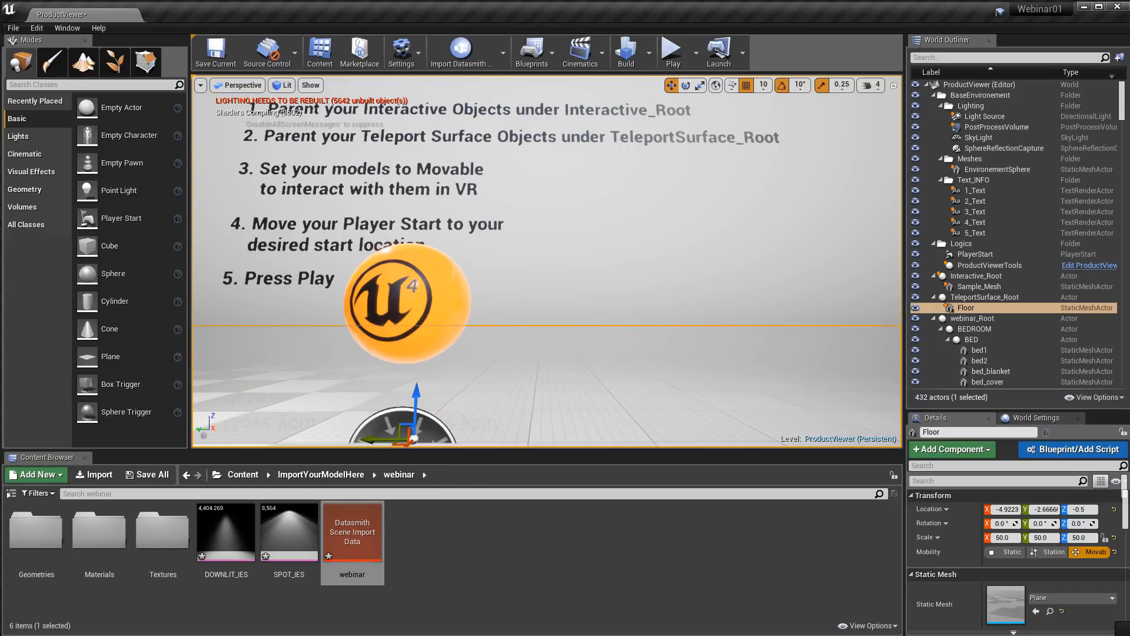
pyautogui.click(616, 311)
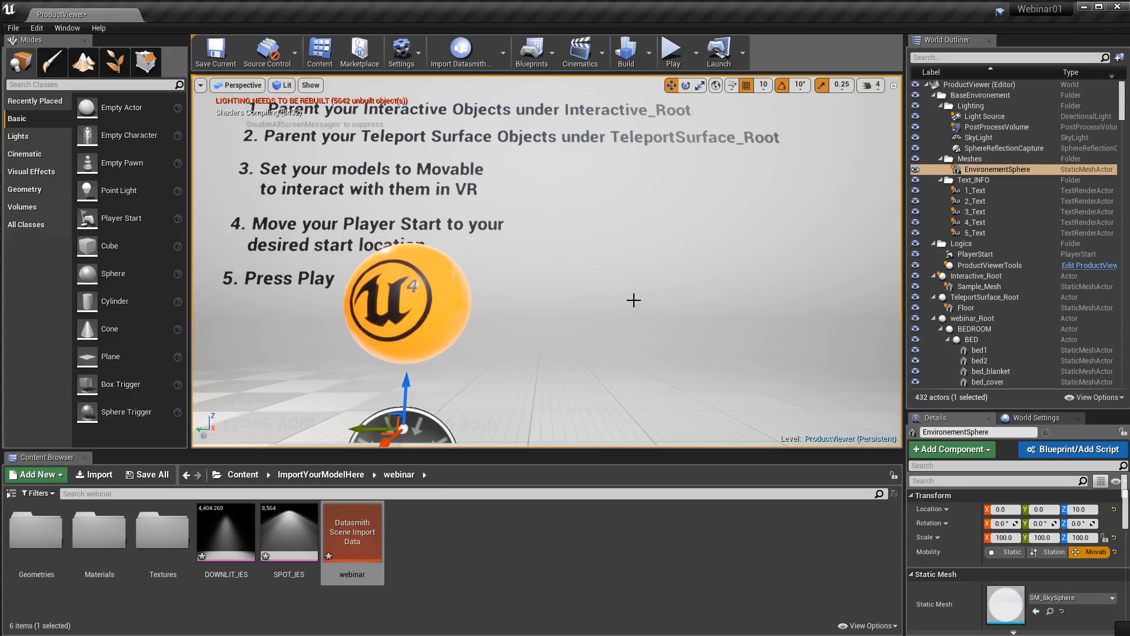
pyautogui.moveTo(654, 298); pyautogui.dragTo(771, 274, button='right')
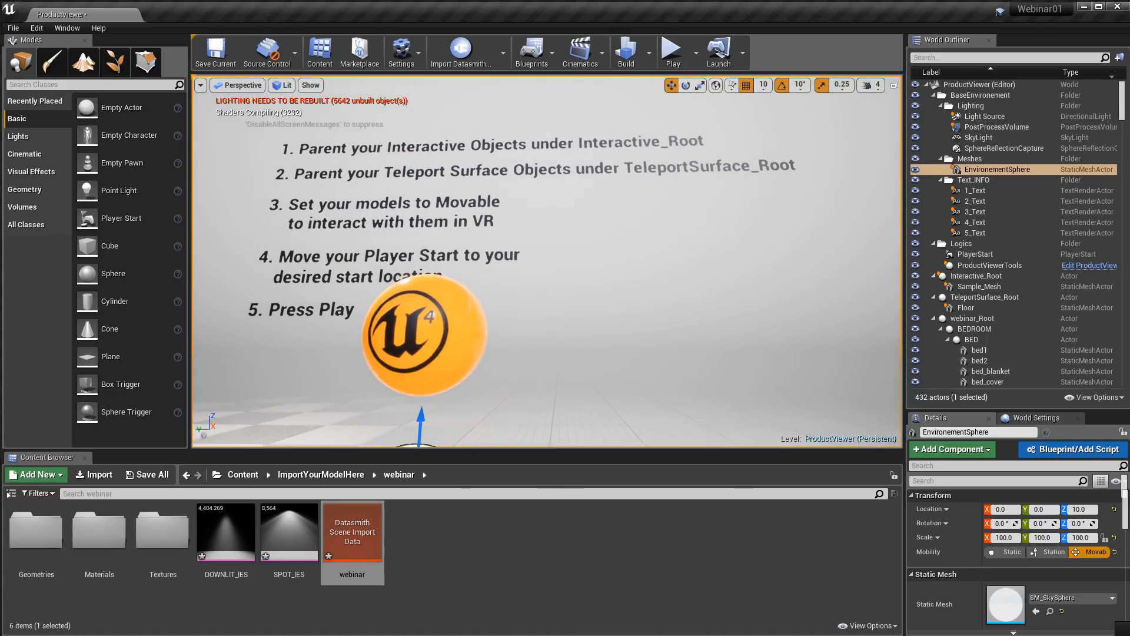
pyautogui.moveTo(429, 193); pyautogui.dragTo(429, 191, button='right')
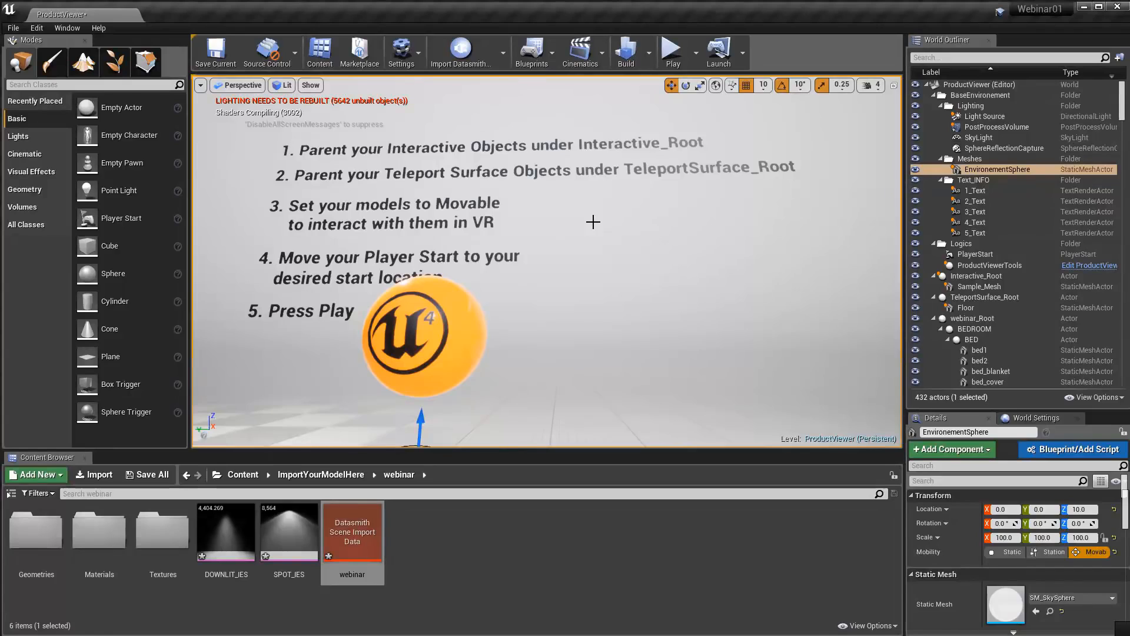
# - Set the navigation mode of the ProductViewerTools actor to FlyingMode
pyautogui.click(993, 269)
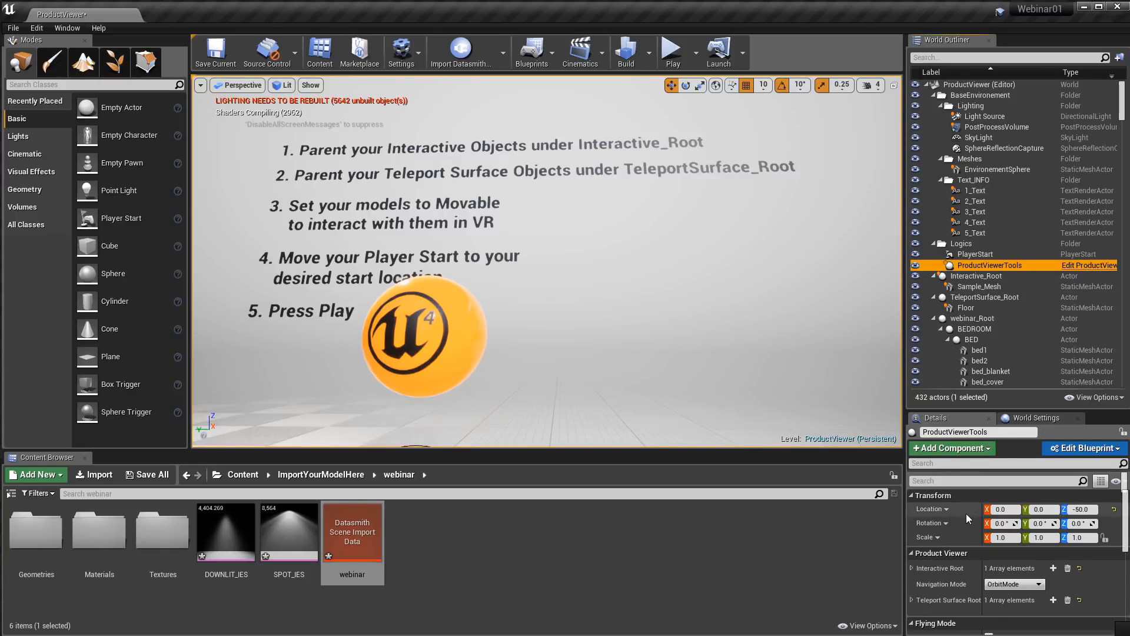
pyautogui.scroll(-2, 966, 515)
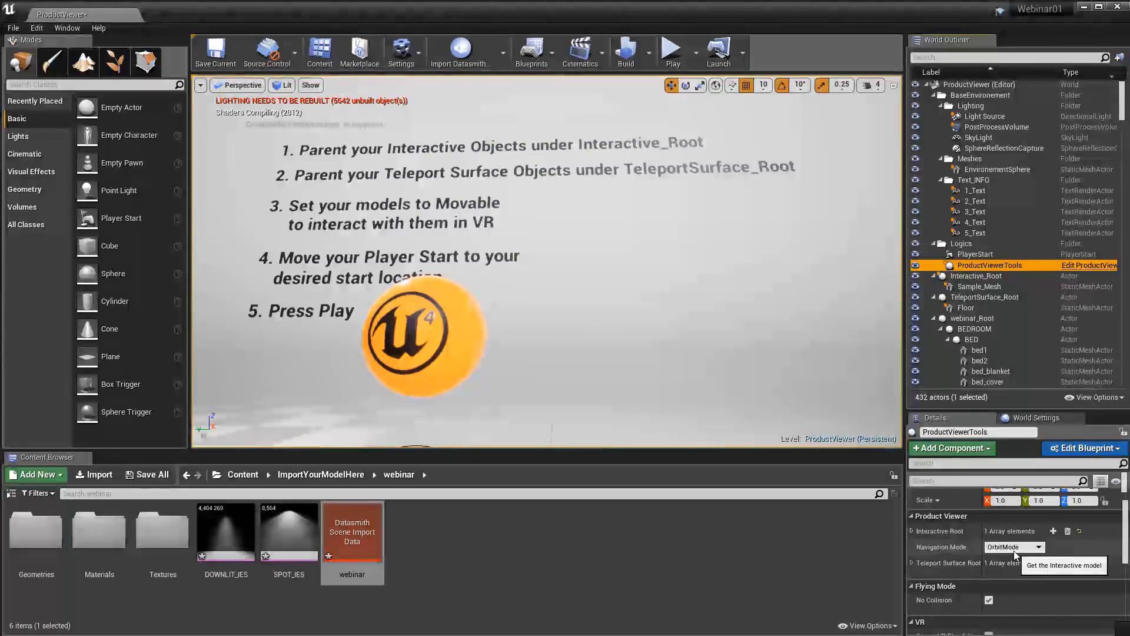
pyautogui.click(1014, 549)
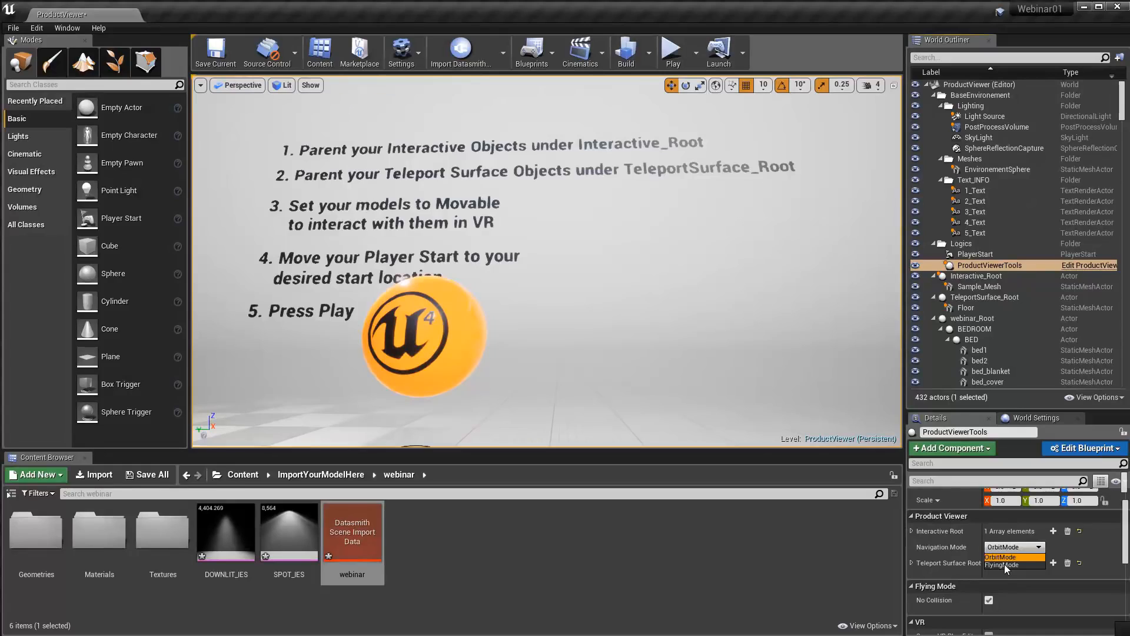
pyautogui.click(1005, 564)
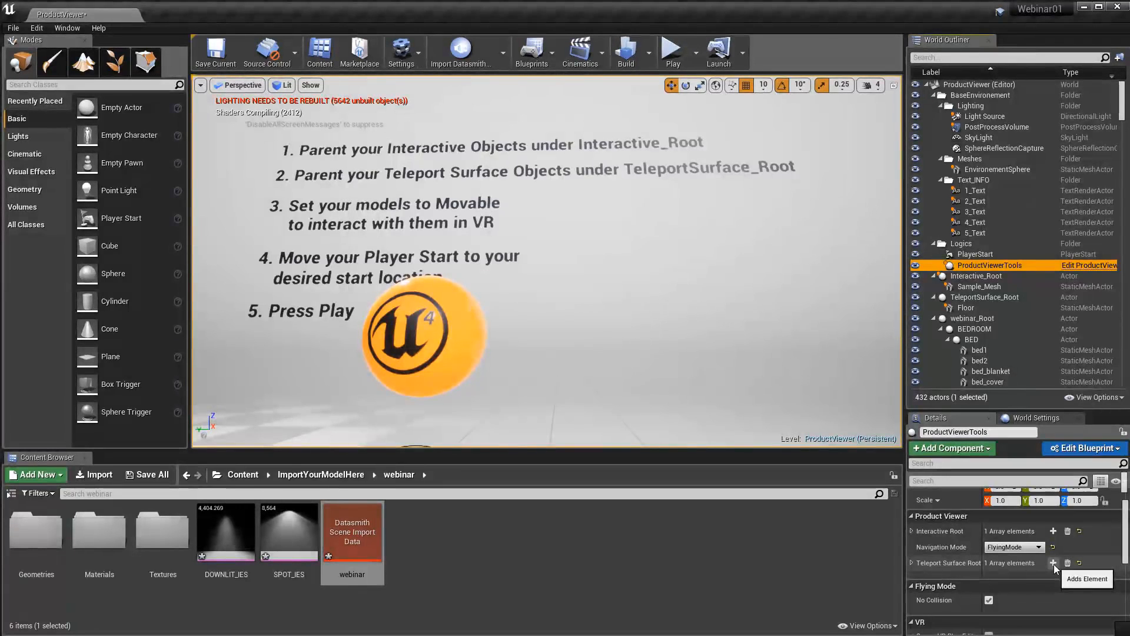
# - Add a second Interactive Root element to ProductViewerTools and assign webinar_Root to it
pyautogui.click(1053, 531)
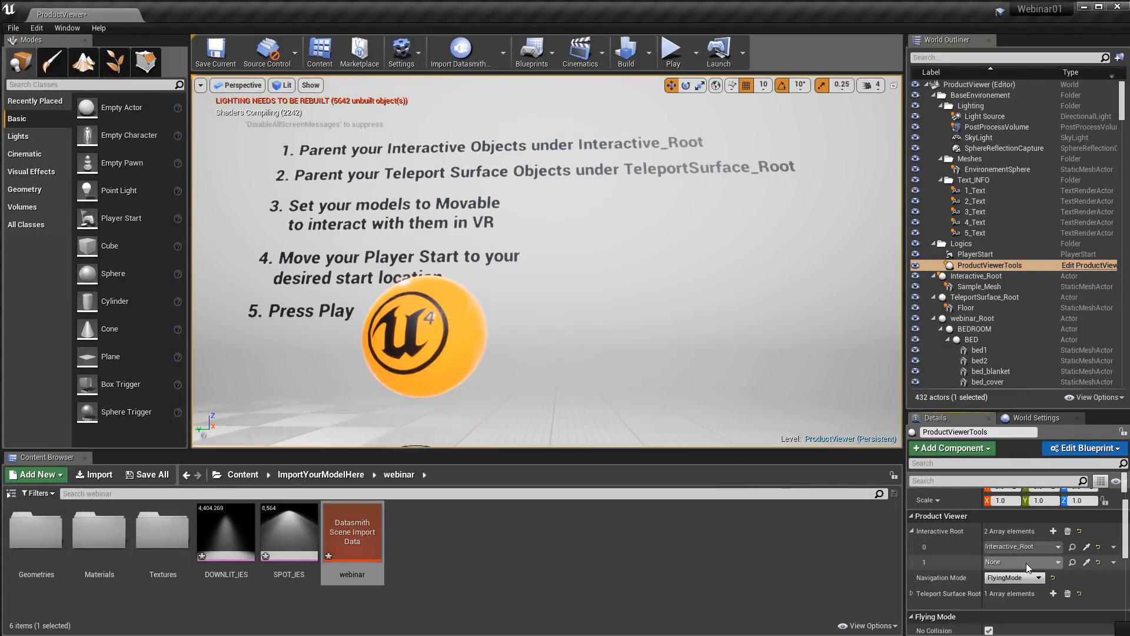
pyautogui.click(1056, 565)
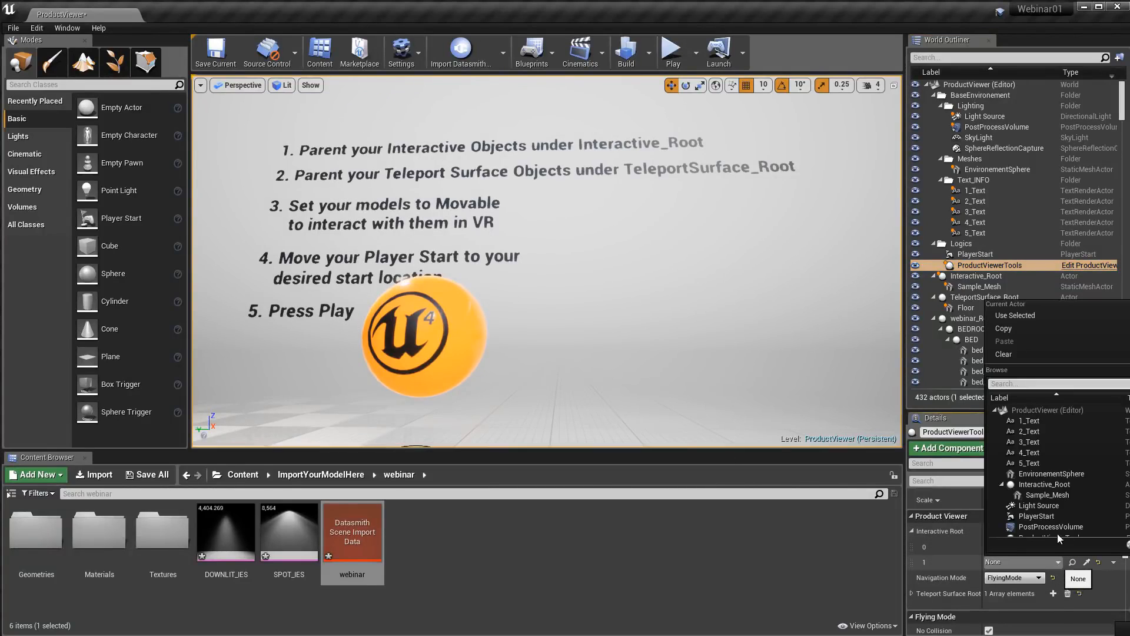
pyautogui.scroll(-3, 1065, 471)
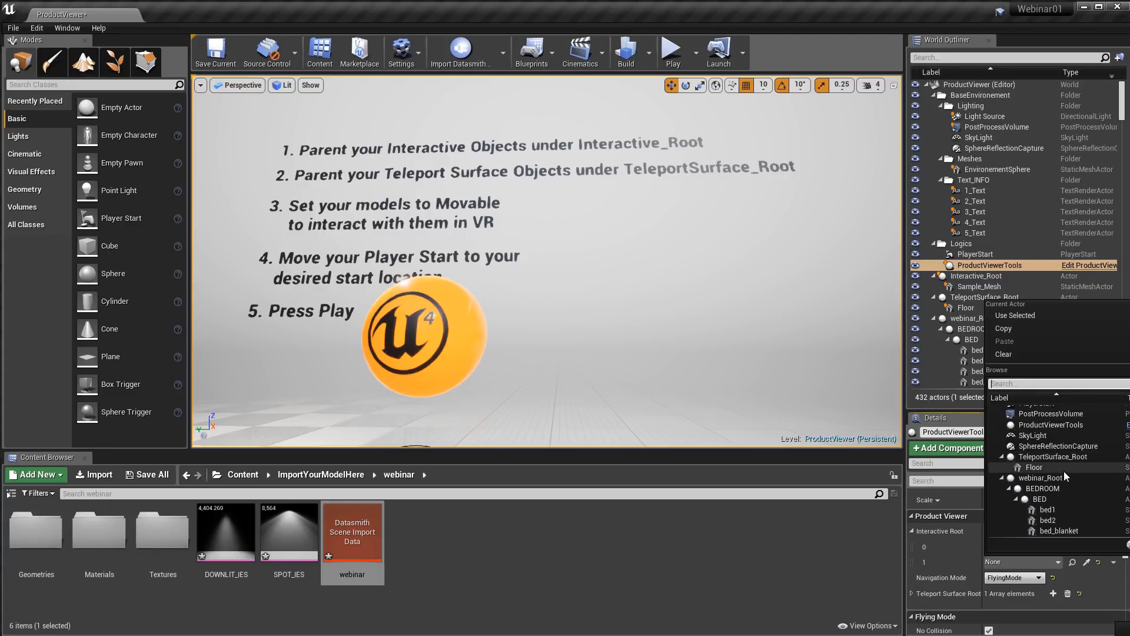
pyautogui.click(1048, 479)
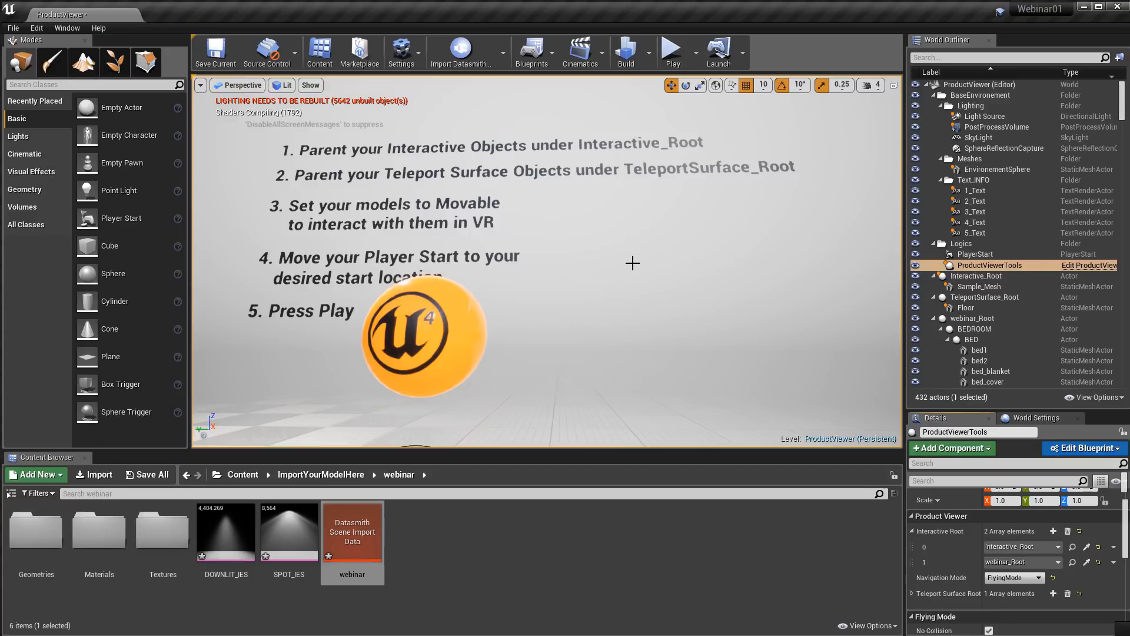
# - Move the PlayerStart actor along its Y axis, well away from the orange sample sphere and the instruction text
pyautogui.moveTo(638, 265)
pyautogui.mouseDown(button='right')
pyautogui.moveTo(623, 265)
pyautogui.moveTo(901, 299)
pyautogui.moveTo(759, 304)
pyautogui.moveTo(695, 294)
pyautogui.moveTo(636, 265)
pyautogui.mouseUp(button='right')
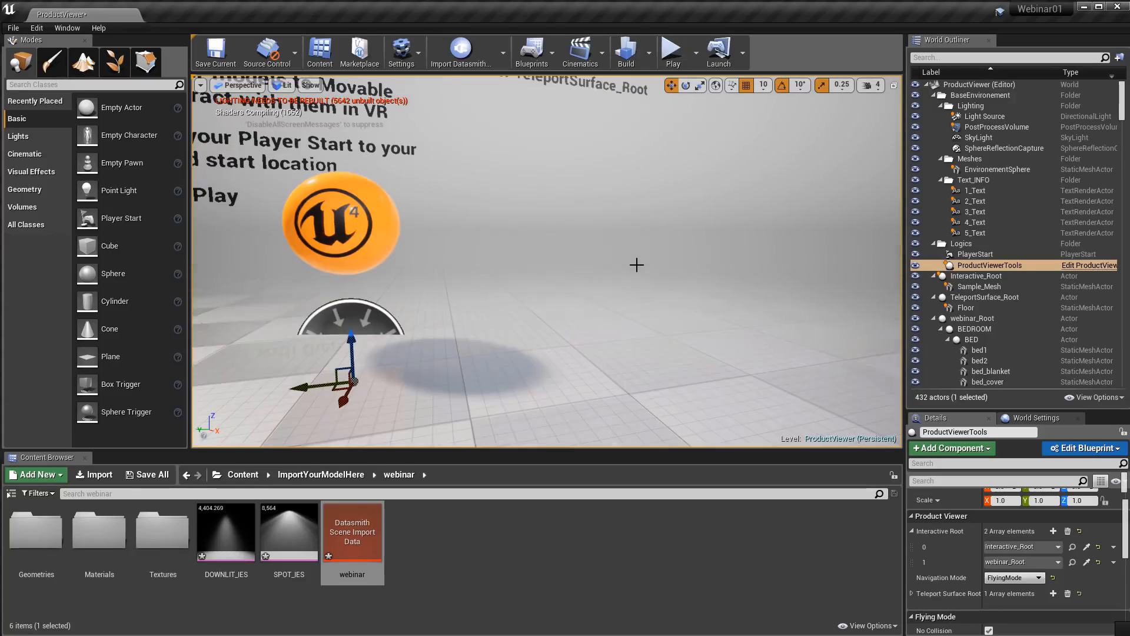
pyautogui.scroll(-6, 636, 265)
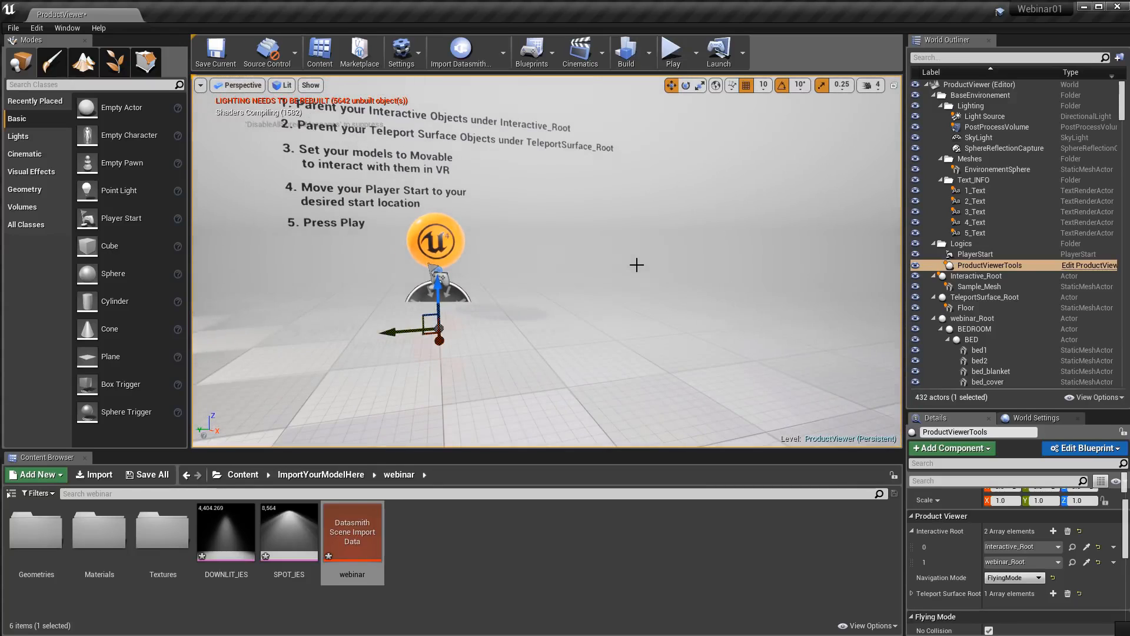
pyautogui.click(389, 284)
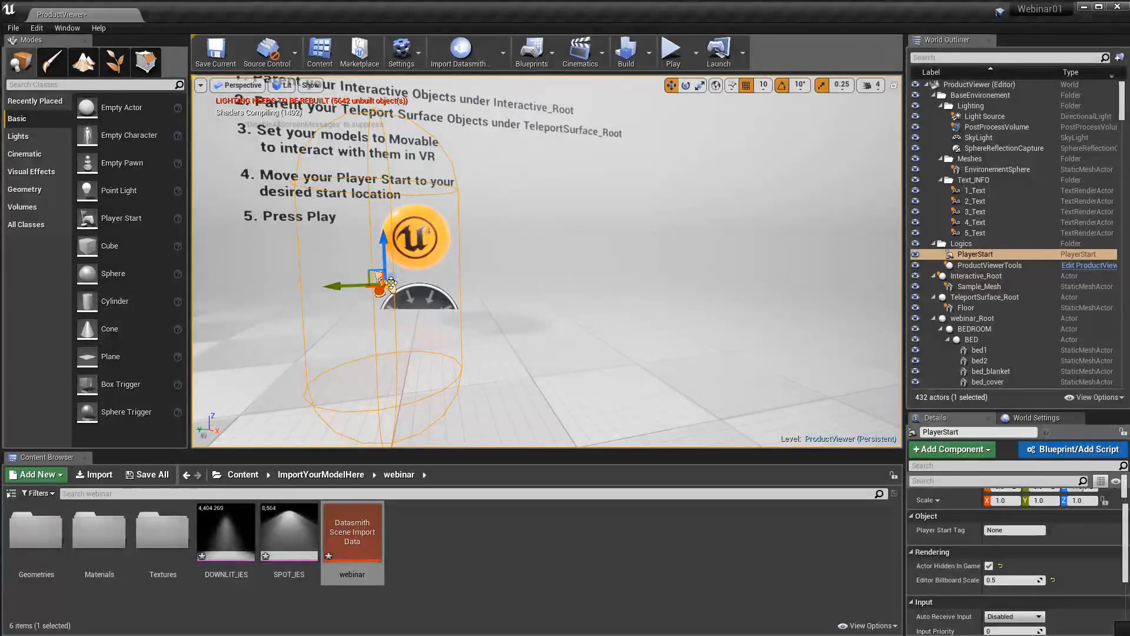
pyautogui.moveTo(364, 280); pyautogui.dragTo(807, 306)
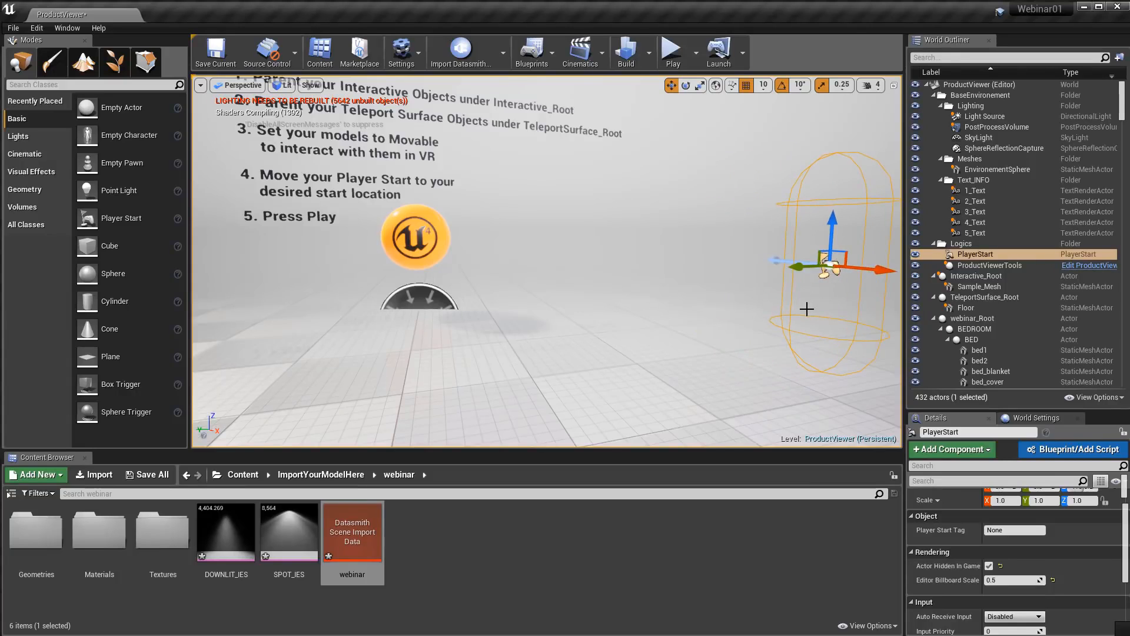
# - Move the PlayerStart actor across the floor to the imported loft building in front of the city backdrop
pyautogui.scroll(-2, 807, 309)
pyautogui.scroll(-2, 807, 309)
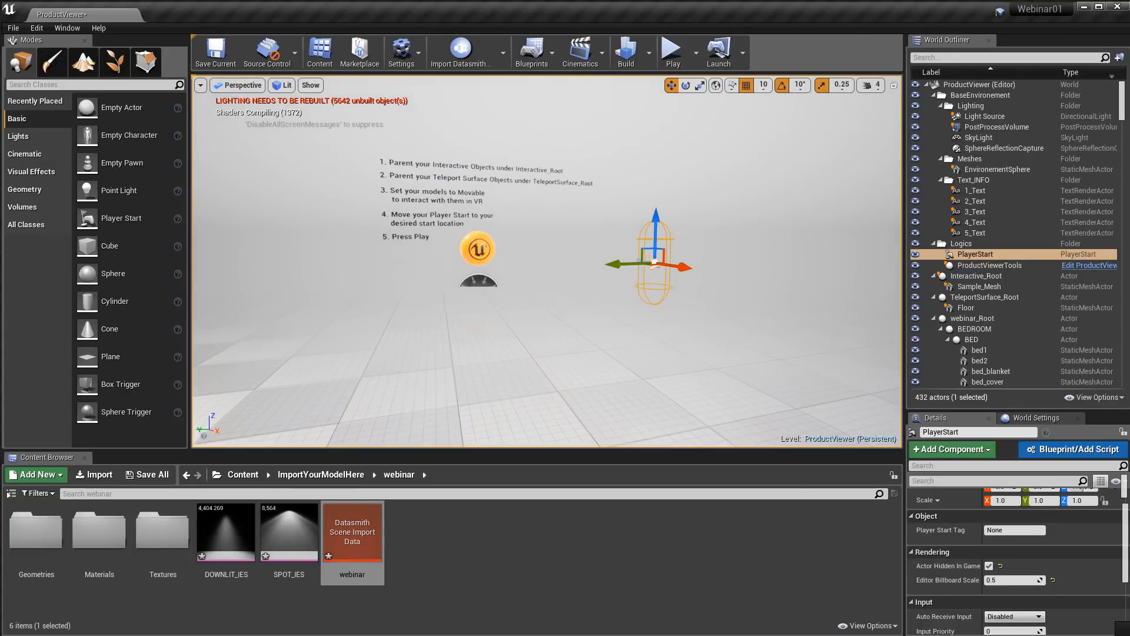
pyautogui.moveTo(548, 261); pyautogui.dragTo(683, 261, button='right')
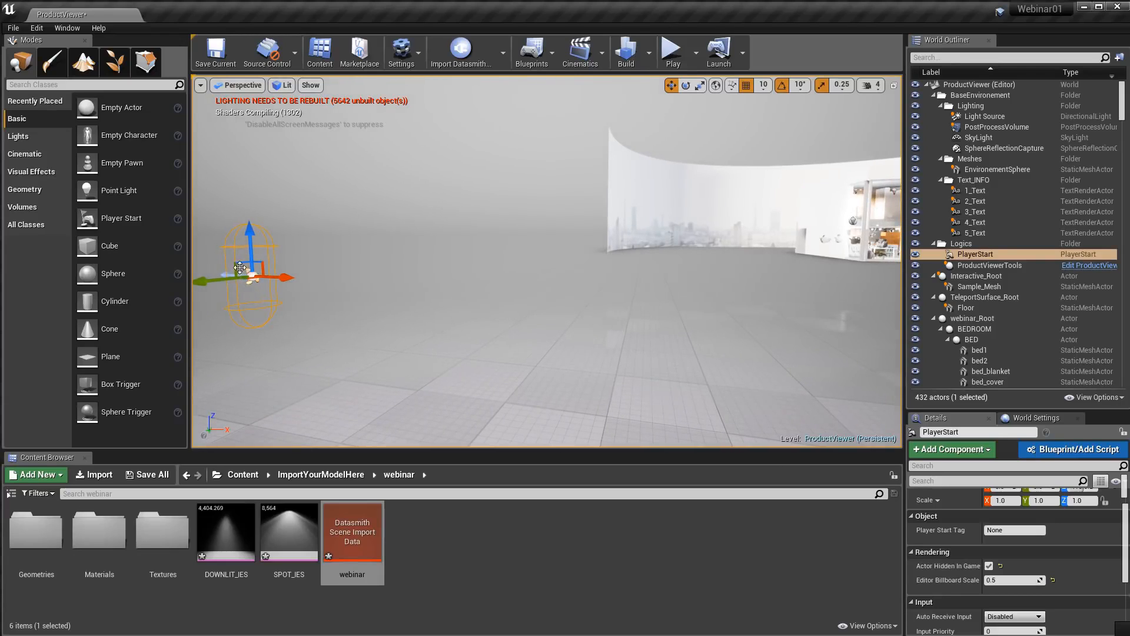
pyautogui.moveTo(240, 267); pyautogui.dragTo(744, 258)
pyautogui.moveTo(877, 275); pyautogui.dragTo(779, 192)
pyautogui.moveTo(751, 157); pyautogui.dragTo(902, 230)
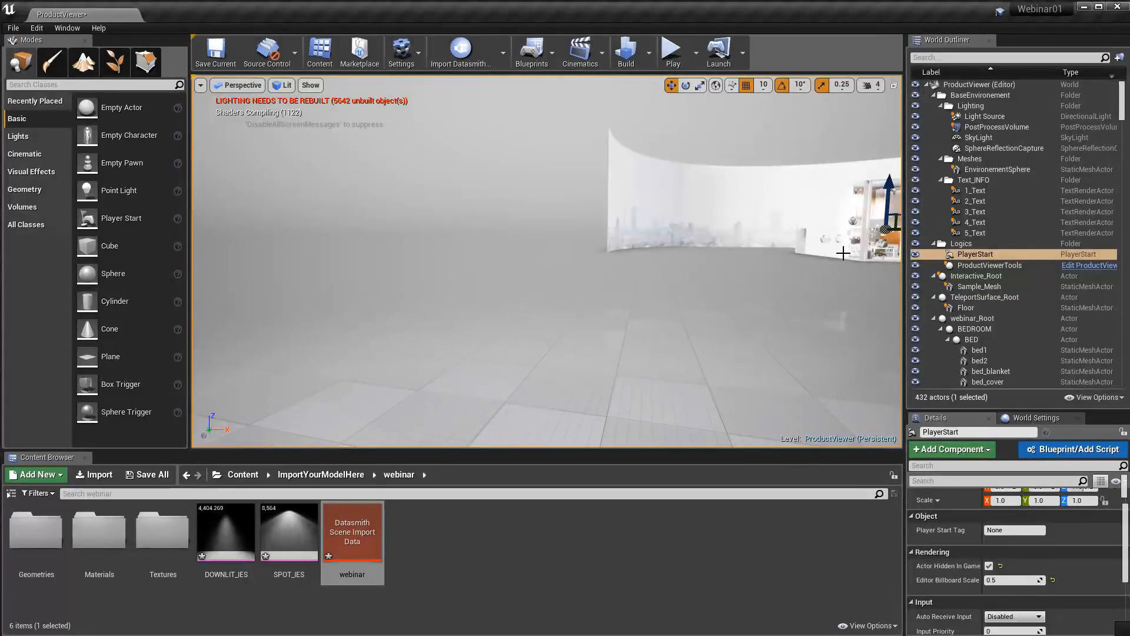
# - Examine the imported loft from its glazed facade and kitchen up to the bedroom corner with the tall mirror
pyautogui.moveTo(844, 253); pyautogui.dragTo(900, 256, button='right')
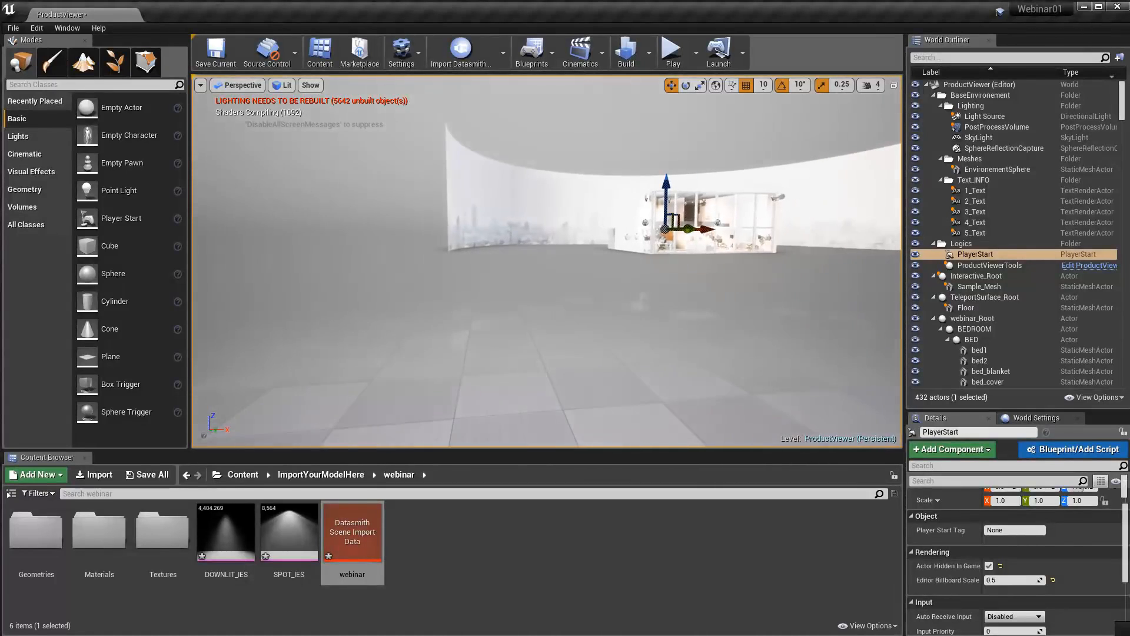
pyautogui.scroll(2, 753, 215)
pyautogui.scroll(5, 752, 215)
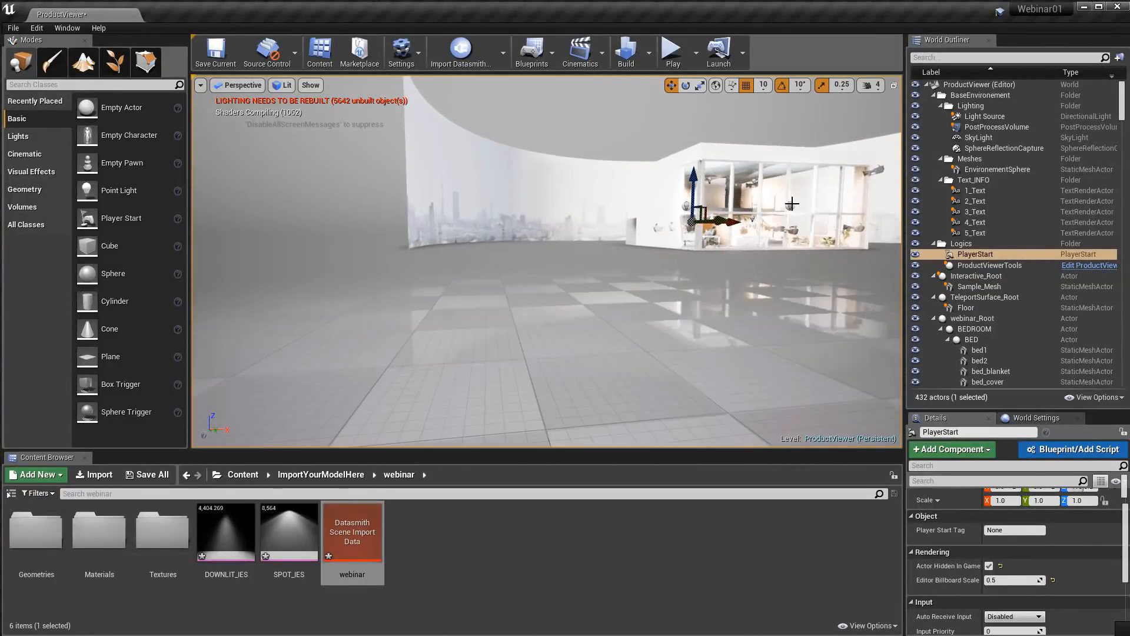
pyautogui.moveTo(817, 198); pyautogui.dragTo(863, 192, button='right')
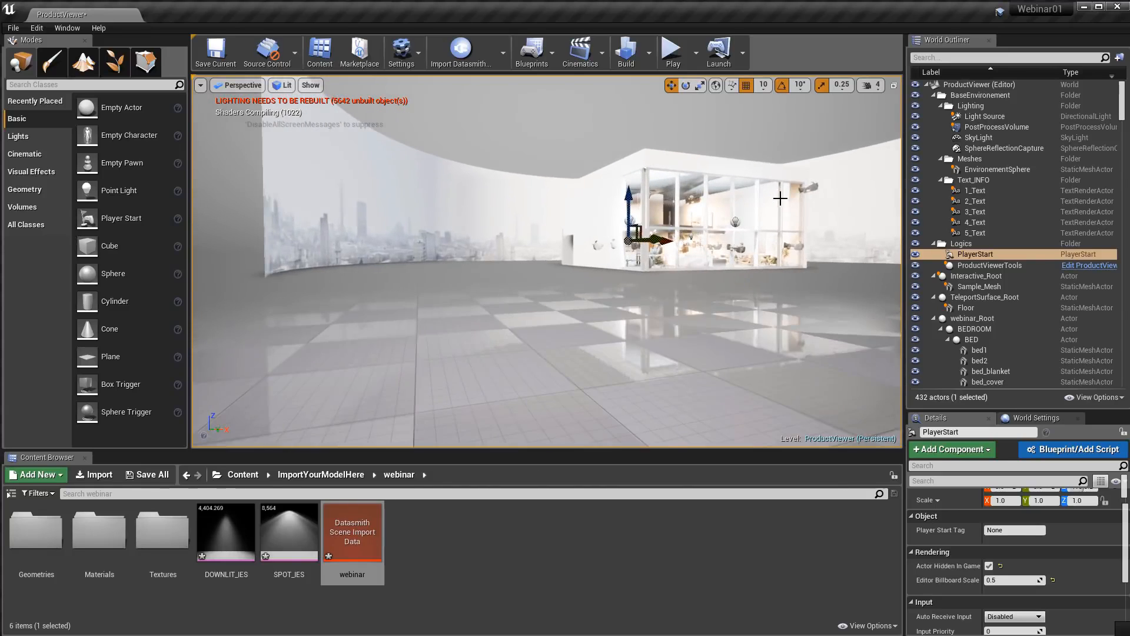
pyautogui.scroll(6, 782, 197)
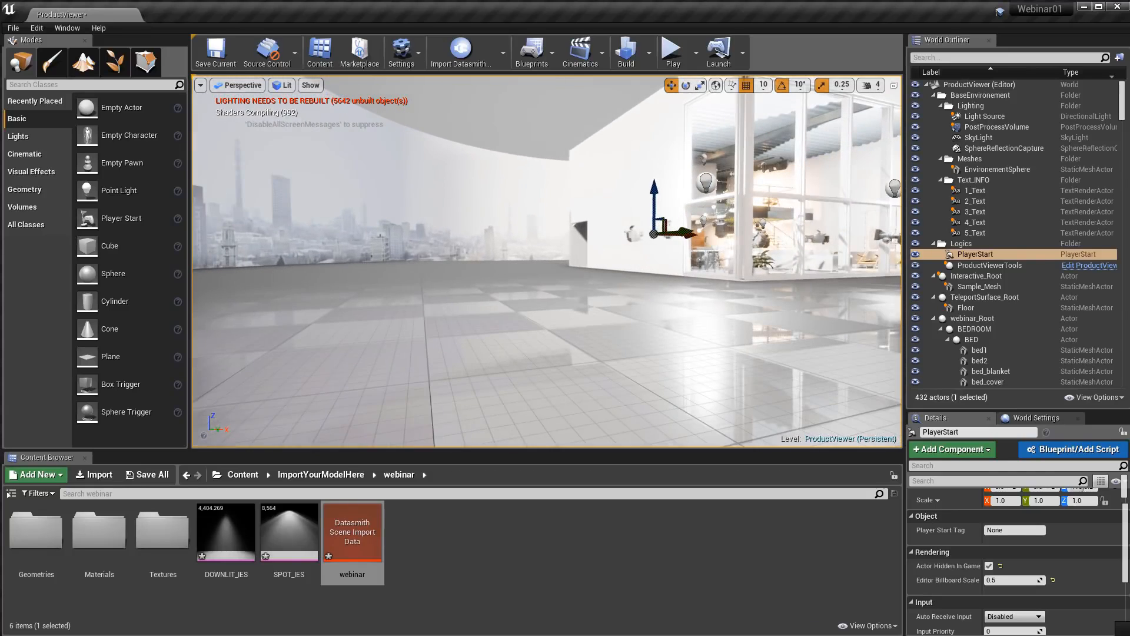
pyautogui.moveTo(786, 195); pyautogui.dragTo(841, 197, button='right')
pyautogui.scroll(3, 786, 195)
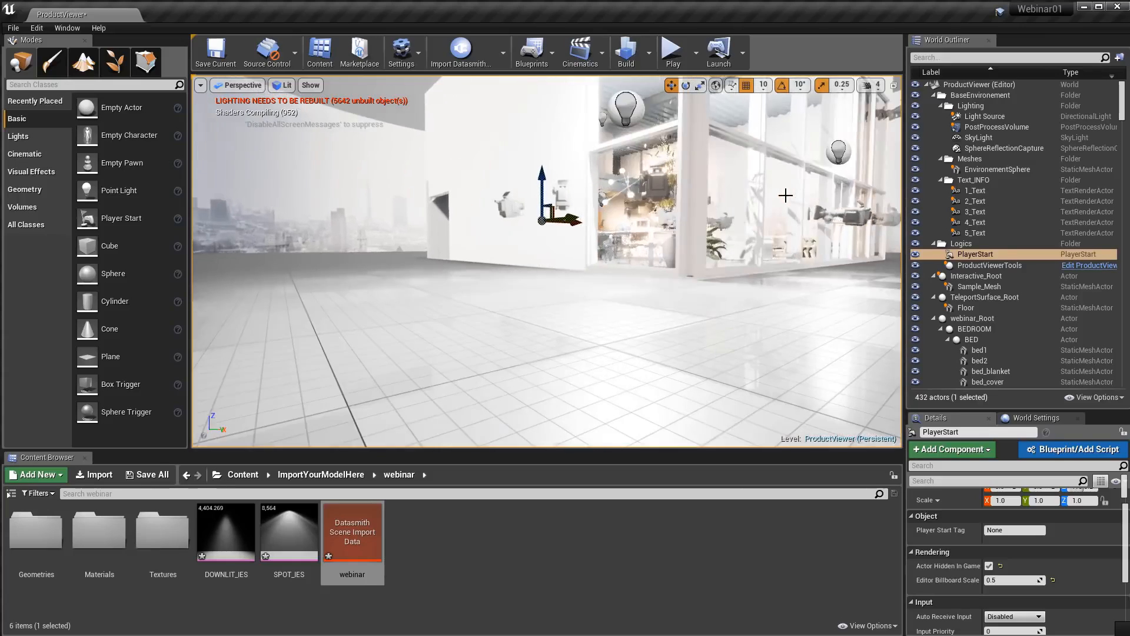
pyautogui.scroll(4, 785, 195)
pyautogui.scroll(-3, 788, 197)
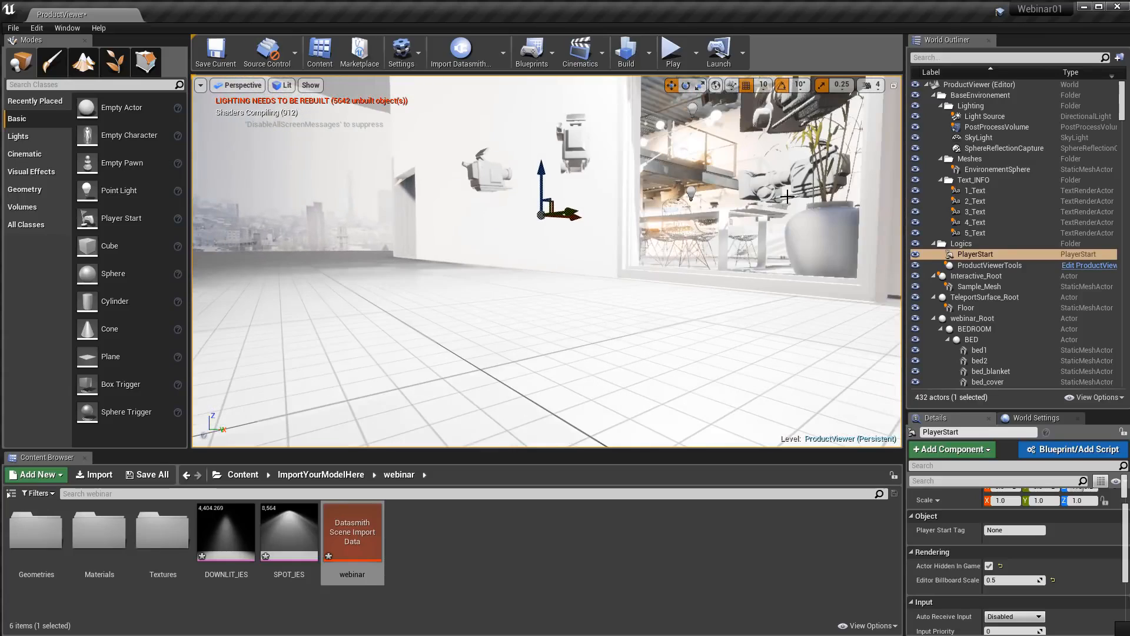
pyautogui.moveTo(788, 197); pyautogui.dragTo(869, 208, button='right')
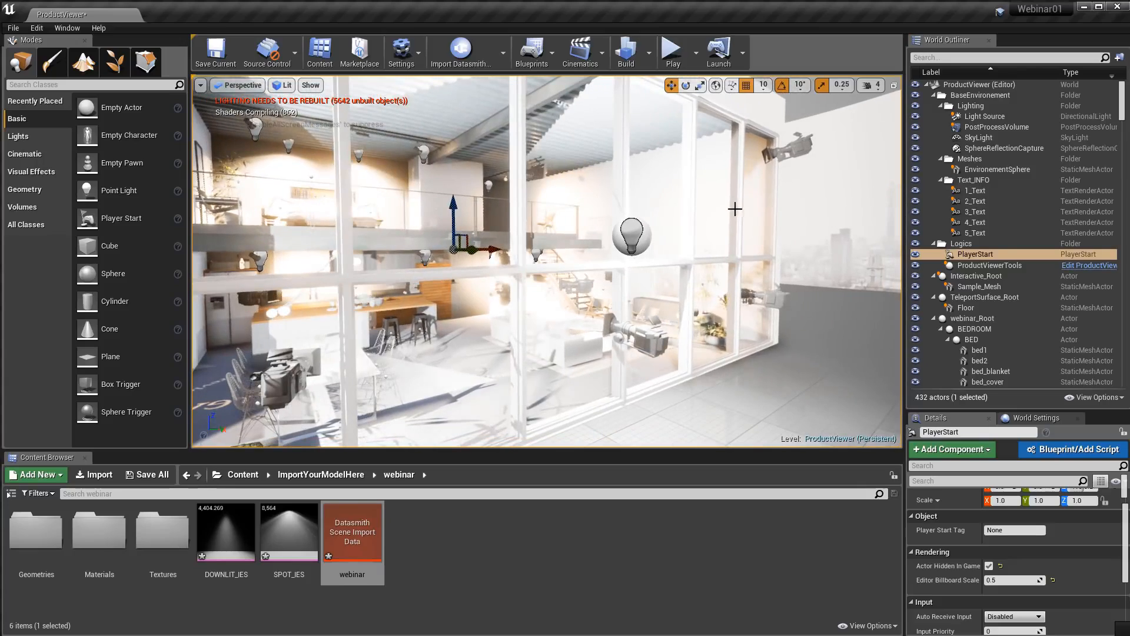
pyautogui.moveTo(735, 209); pyautogui.dragTo(714, 195, button='right')
pyautogui.scroll(3, 714, 196)
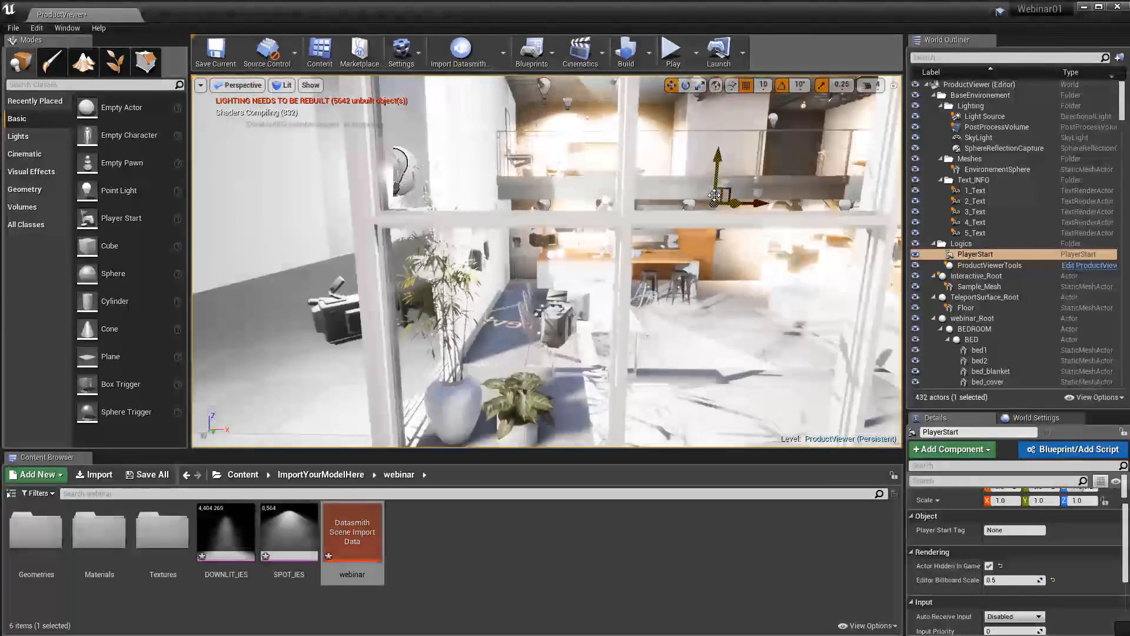
pyautogui.scroll(3, 714, 195)
pyautogui.scroll(5, 751, 188)
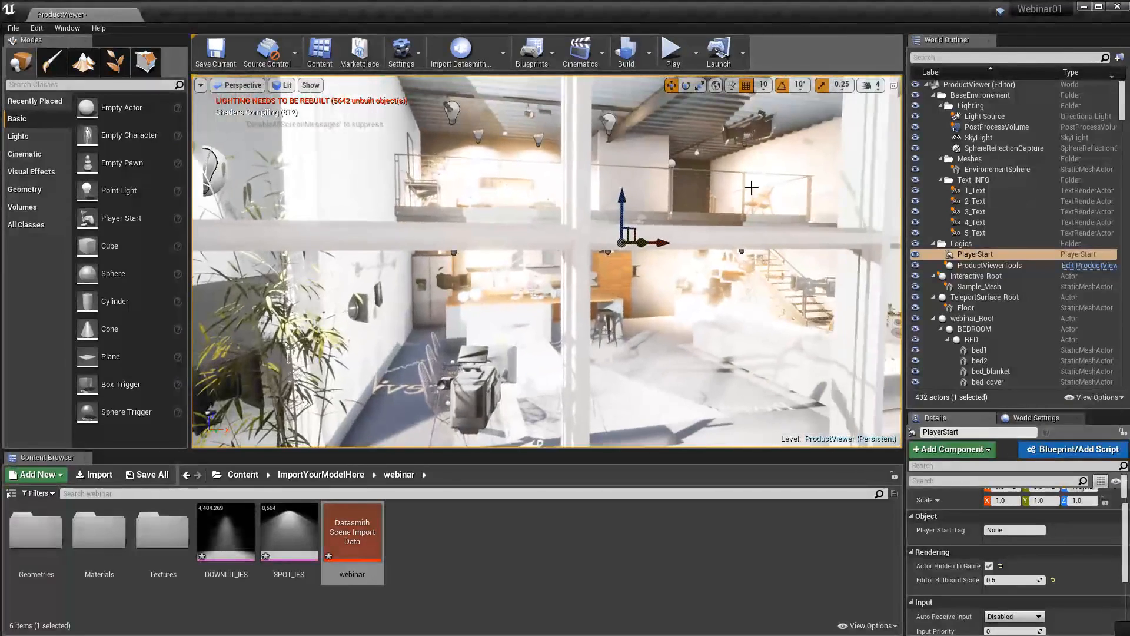
pyautogui.moveTo(752, 188); pyautogui.dragTo(764, 154, button='middle')
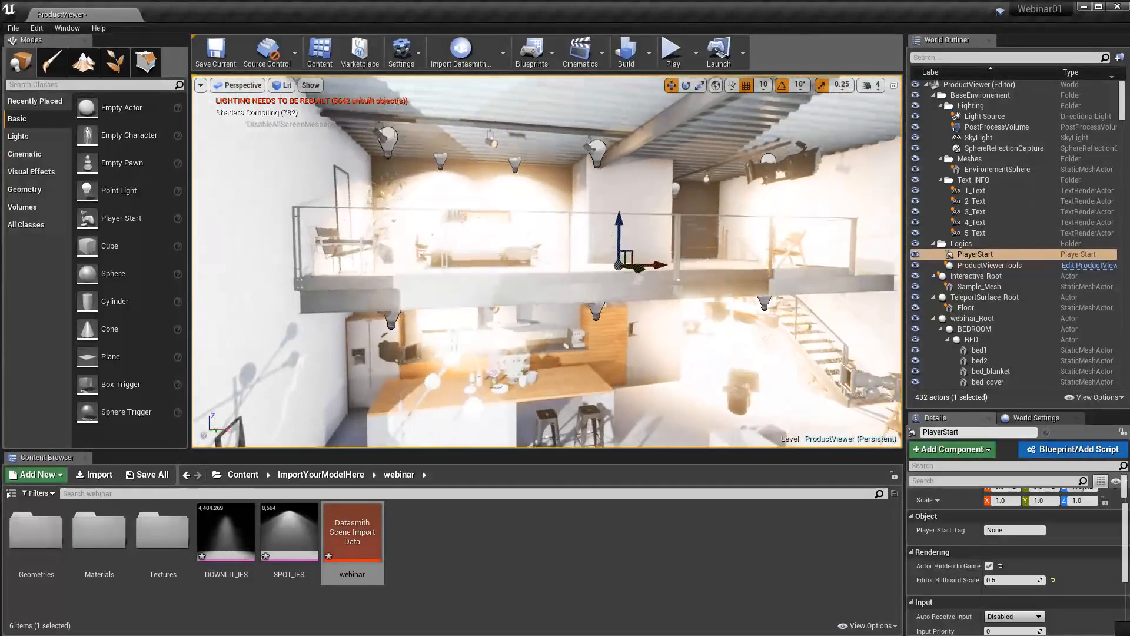
pyautogui.scroll(8, 740, 209)
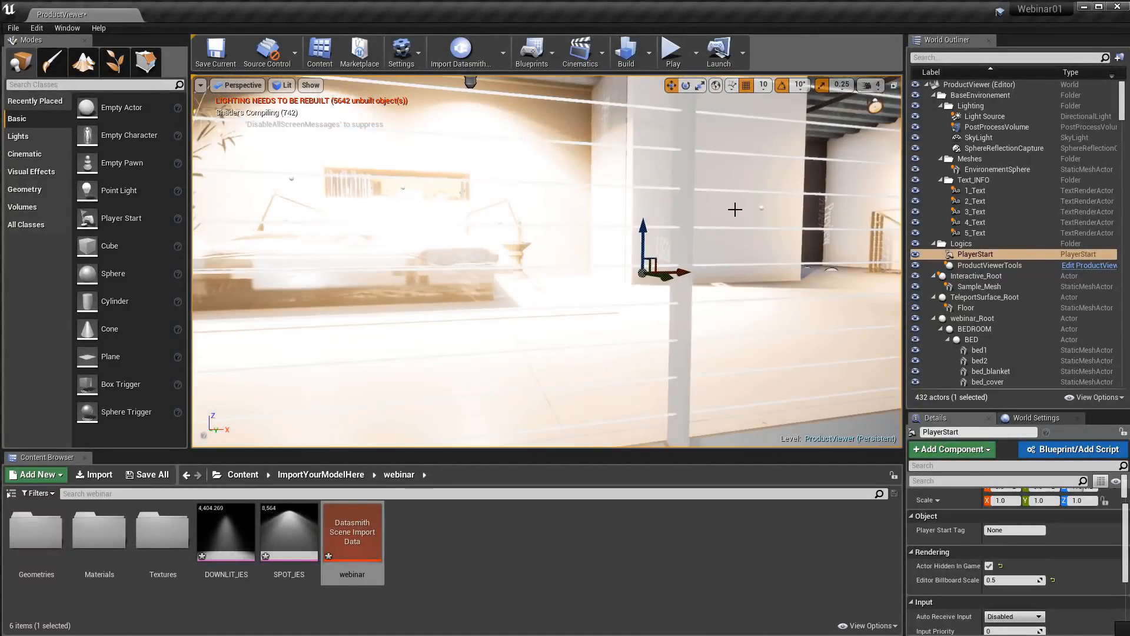
pyautogui.scroll(8, 782, 219)
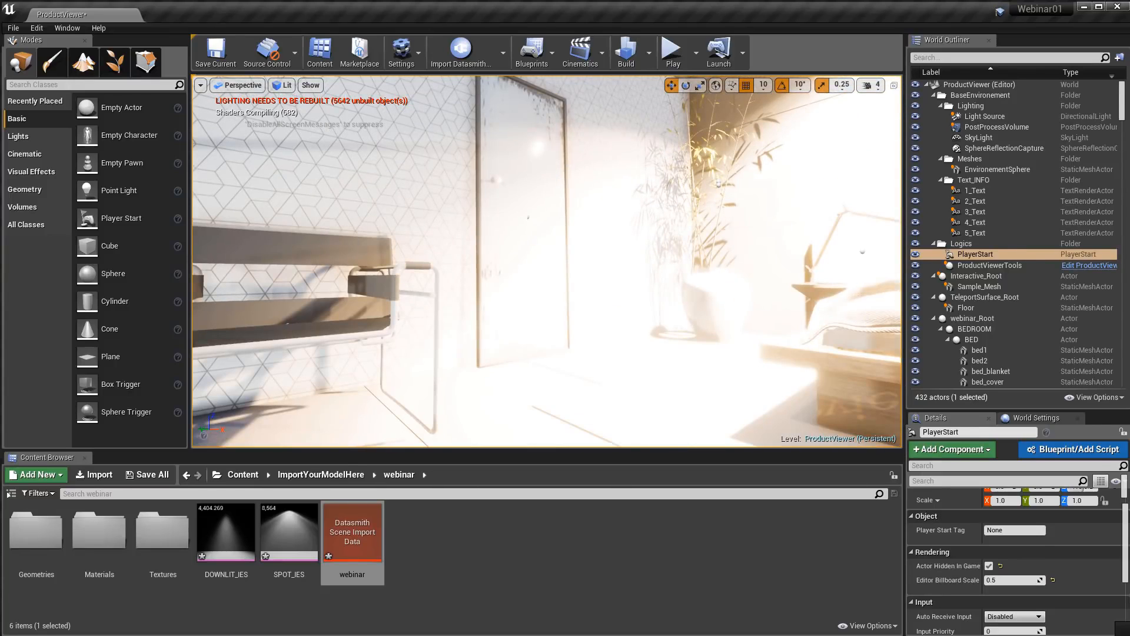
# - Open the mirror_glass material of the mirror_tall01 actor for editing
pyautogui.click(545, 170)
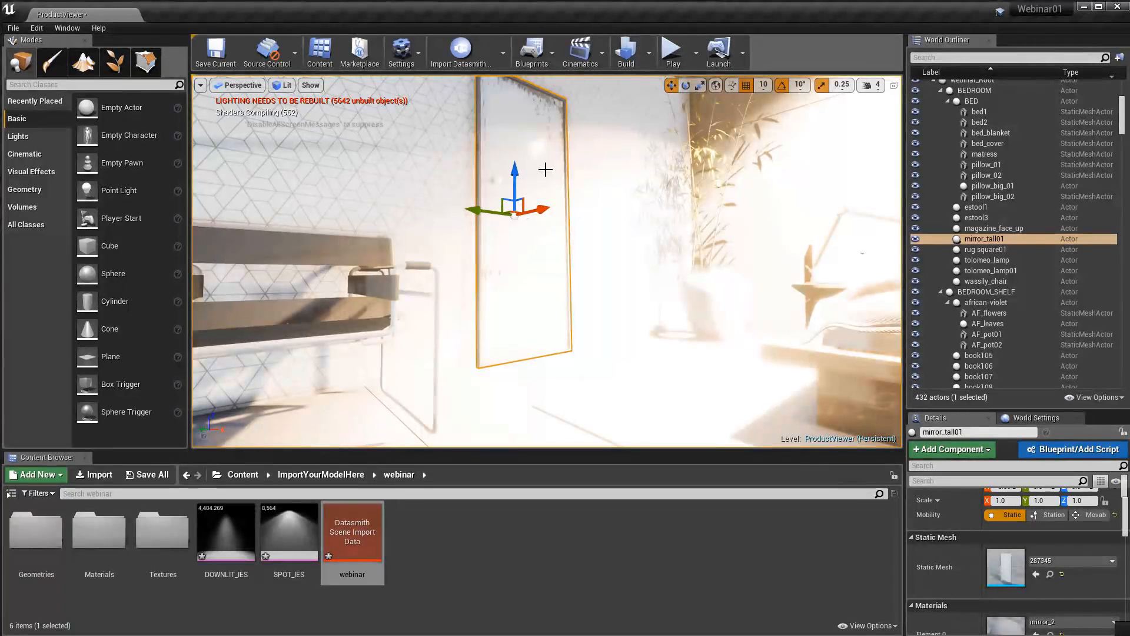
pyautogui.scroll(-2, 969, 563)
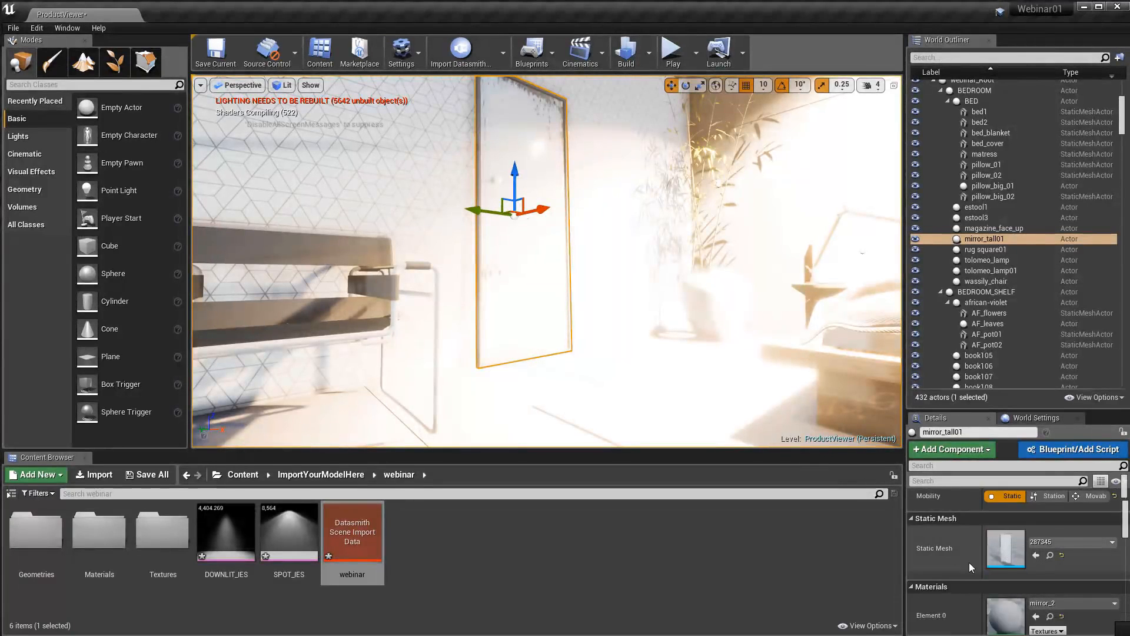
pyautogui.scroll(-2, 969, 563)
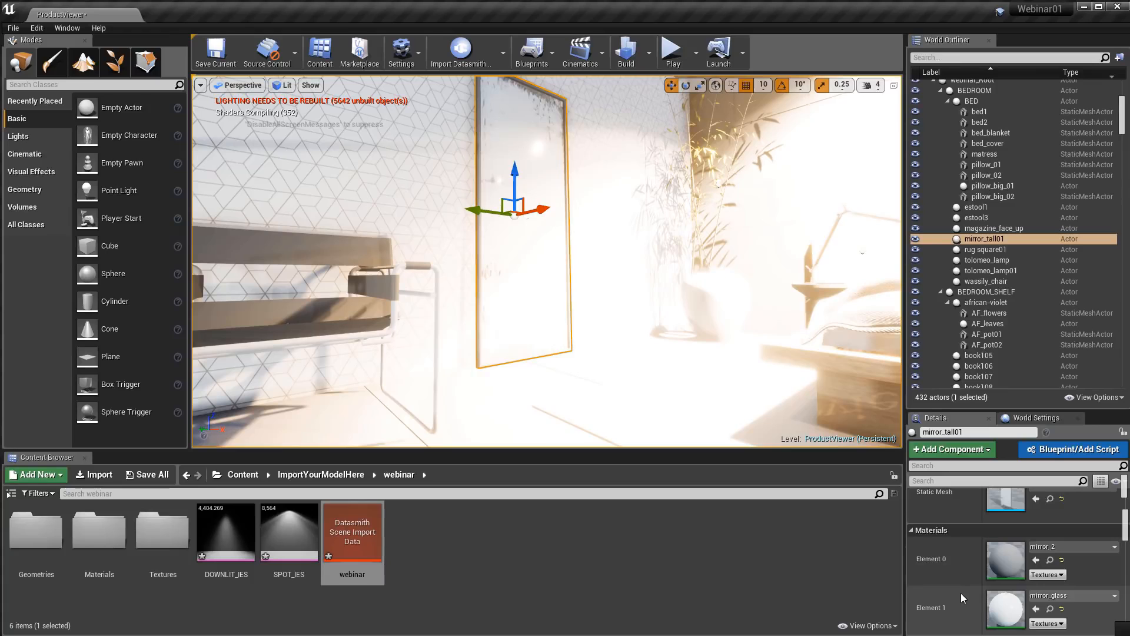
pyautogui.scroll(-1, 961, 592)
pyautogui.doubleClick(993, 589)
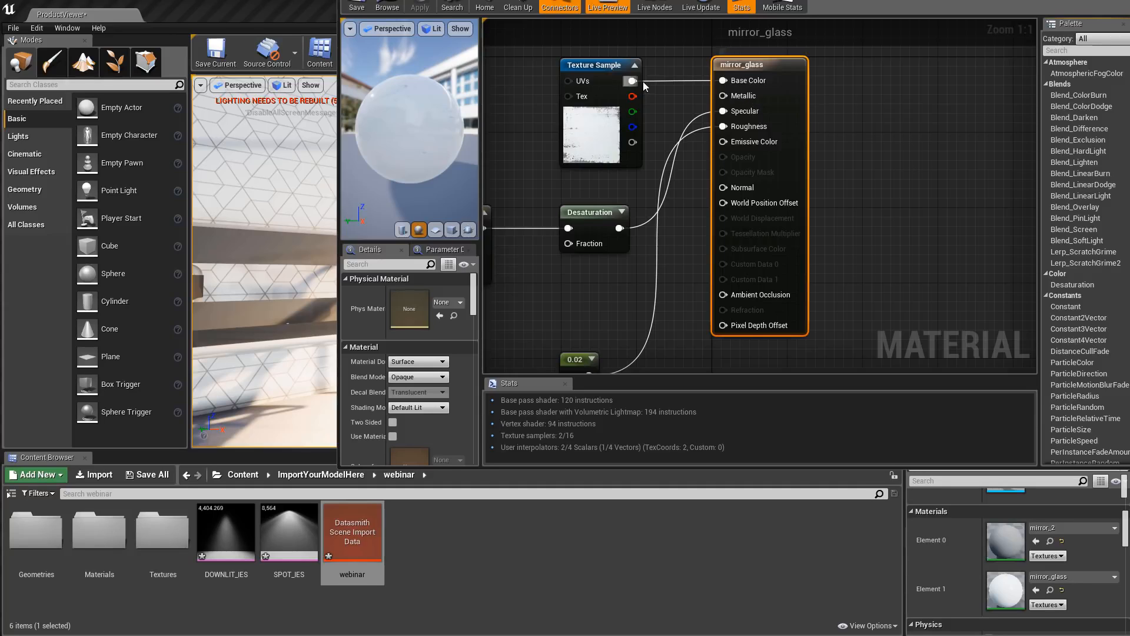
# - Add a Constant node feeding the Metallic input of mirror_glass, and move the Texture Sample node aside to make room
pyautogui.moveTo(590, 70); pyautogui.dragTo(517, 52)
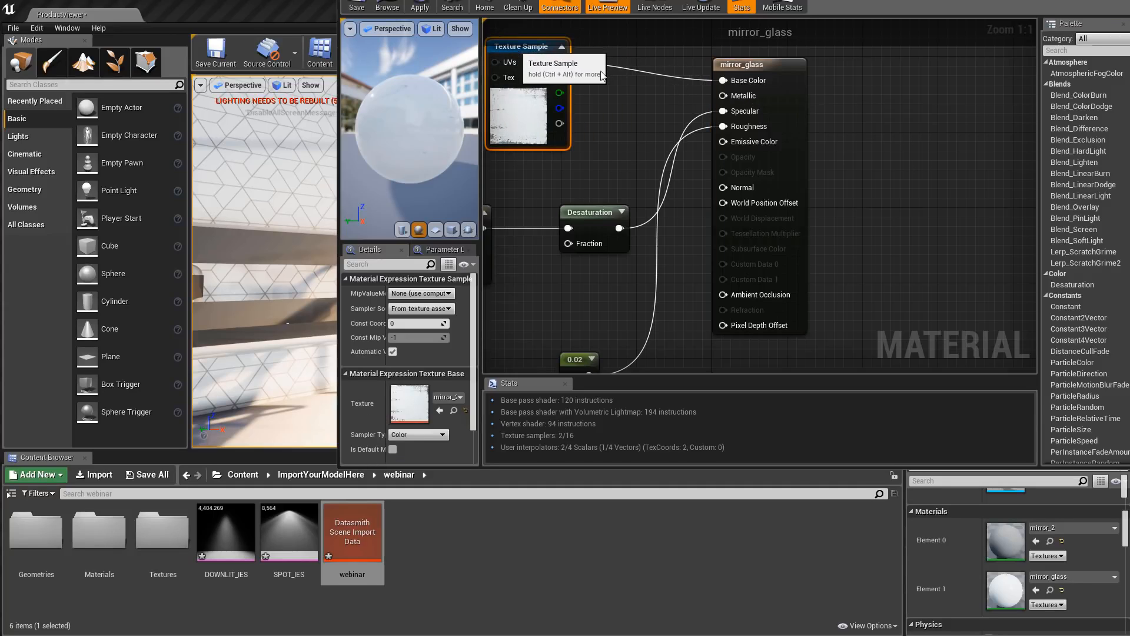
pyautogui.moveTo(722, 96); pyautogui.dragTo(656, 98)
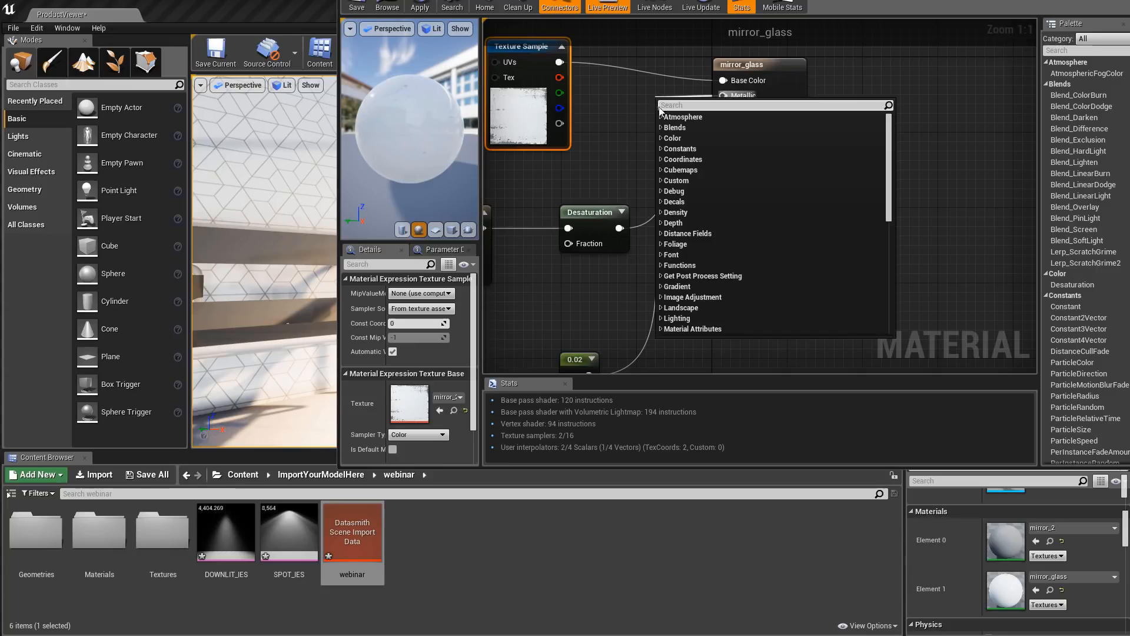
pyautogui.click(674, 153)
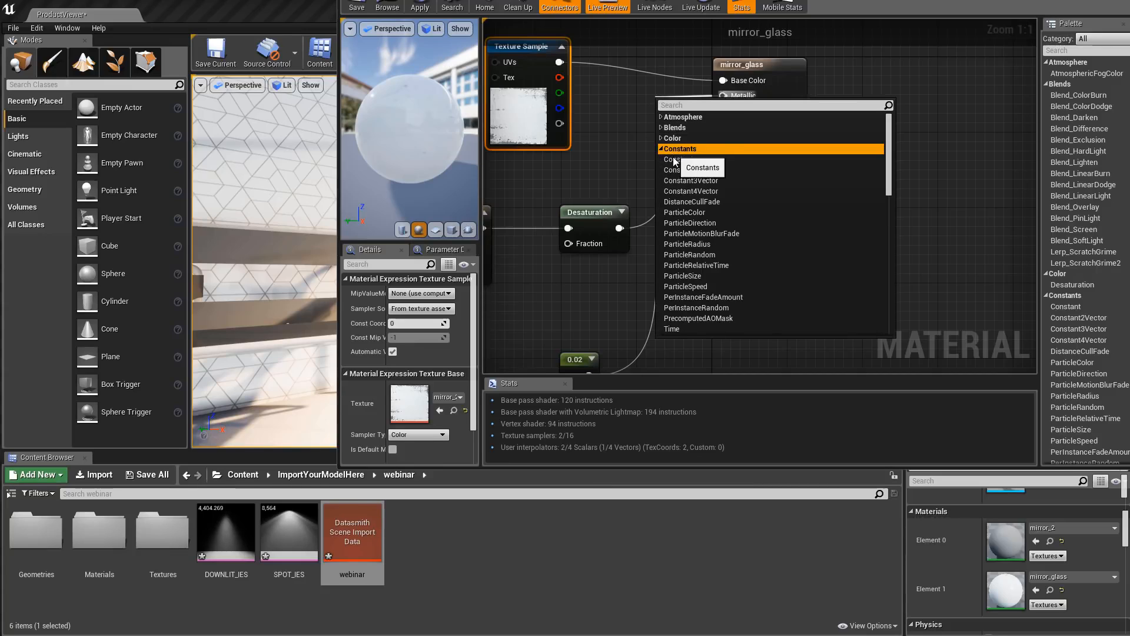
pyautogui.click(673, 158)
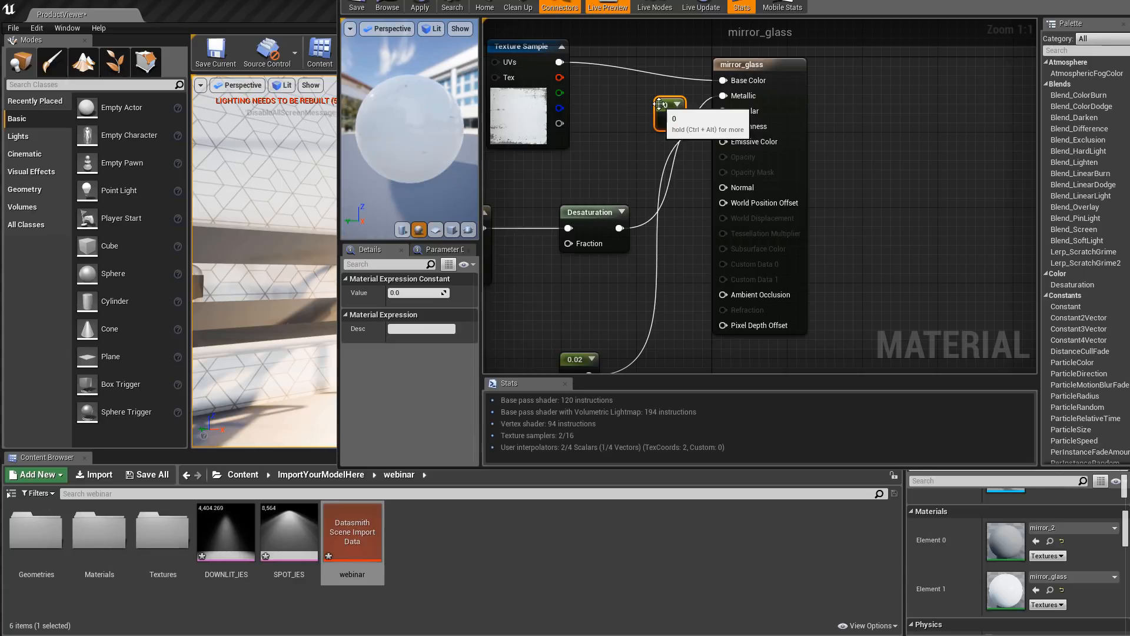
pyautogui.moveTo(657, 106); pyautogui.dragTo(600, 103)
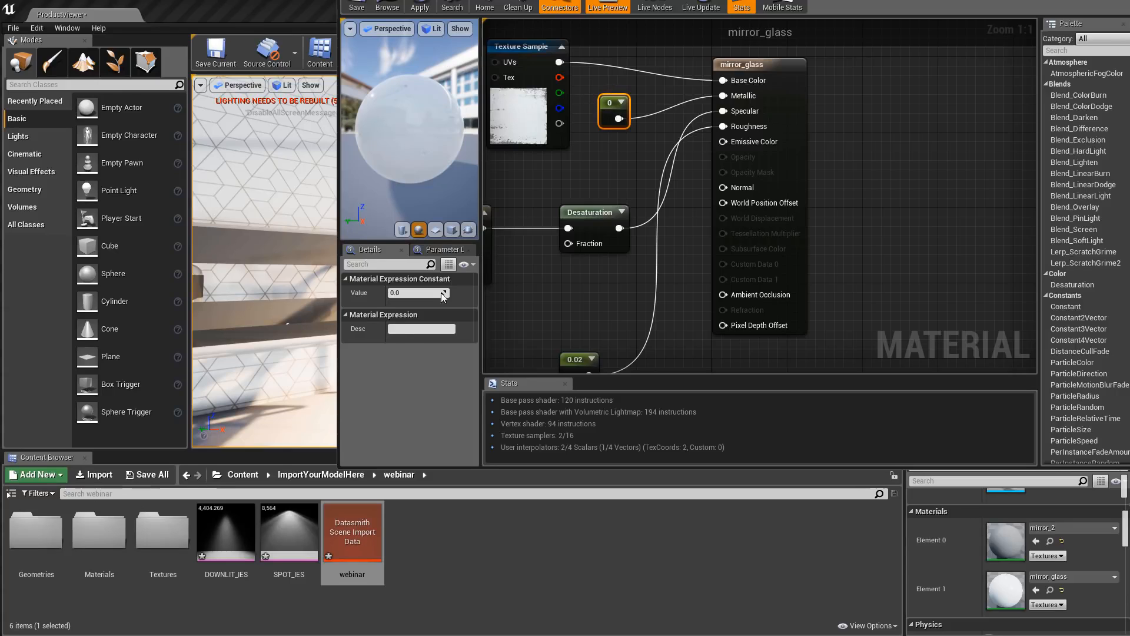
# - Set the value of the Constant node feeding Metallic to 1
pyautogui.click(411, 297)
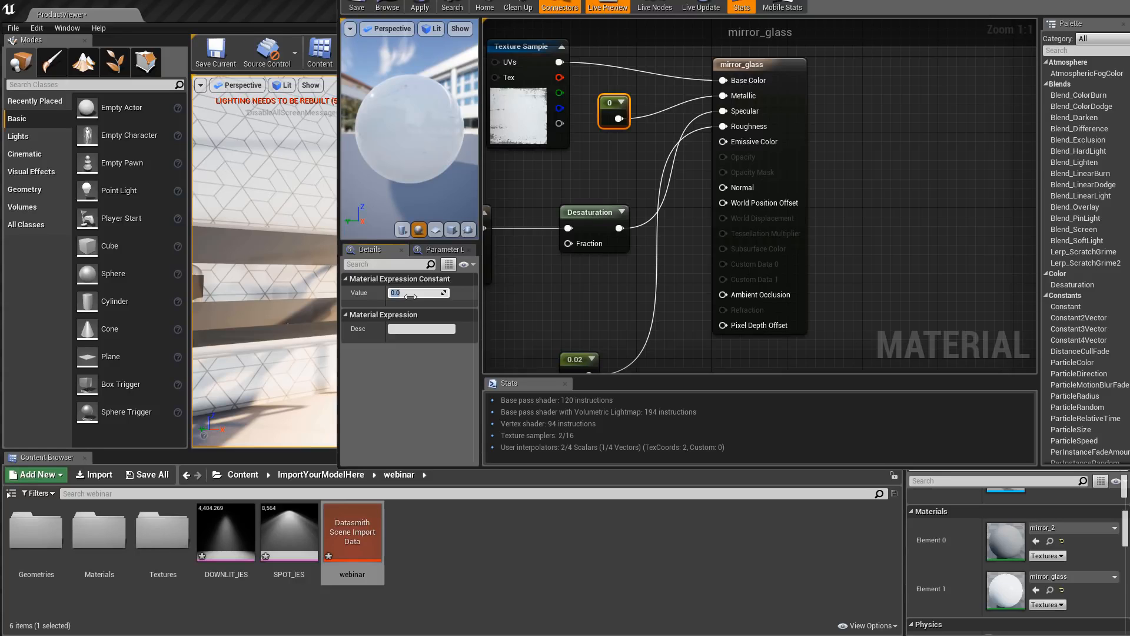
pyautogui.write('1')
pyautogui.press('Return')
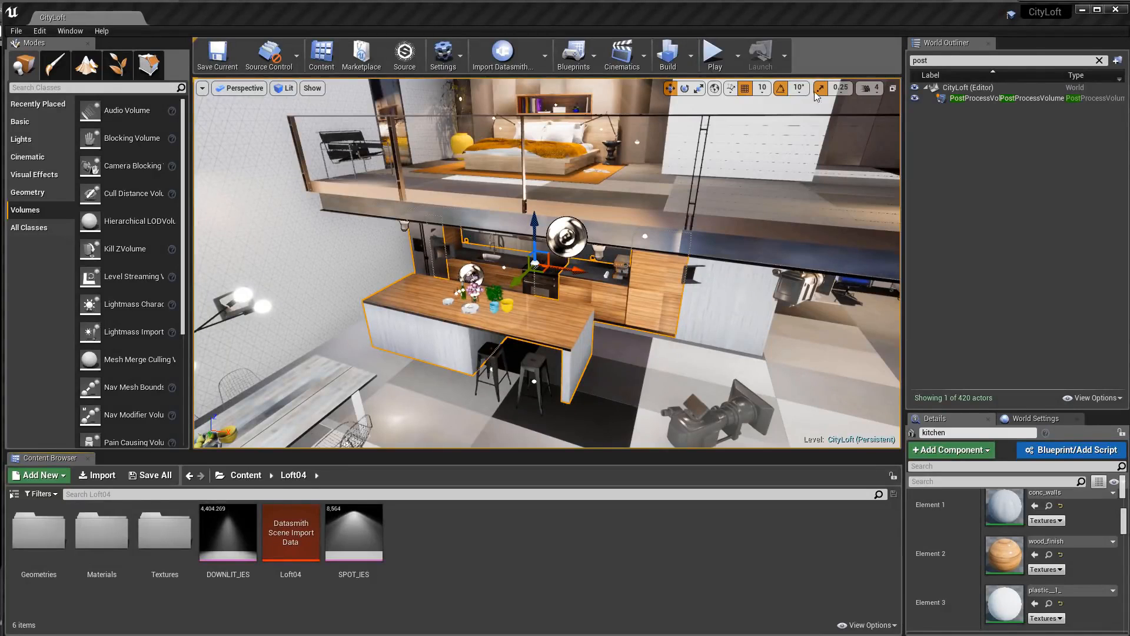
# - In the CityLoft project, examine the sphere reflection capture above the kitchen and the finished materials around the upstairs bed and shelf
pyautogui.click(565, 237)
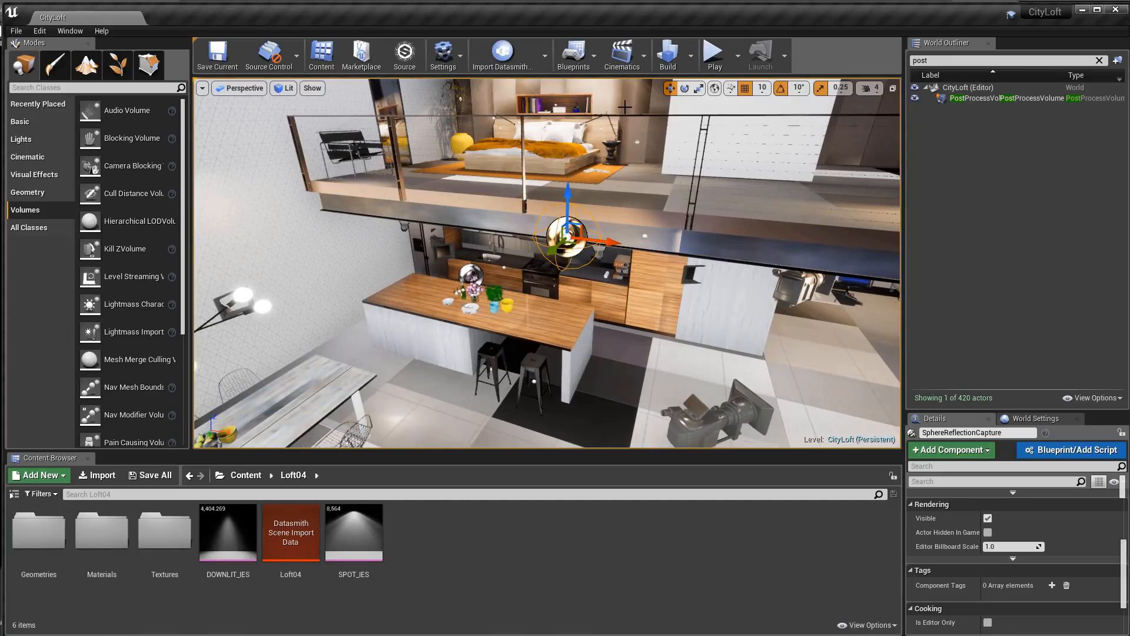
pyautogui.scroll(2, 624, 107)
pyautogui.moveTo(654, 121); pyautogui.dragTo(652, 79, button='right')
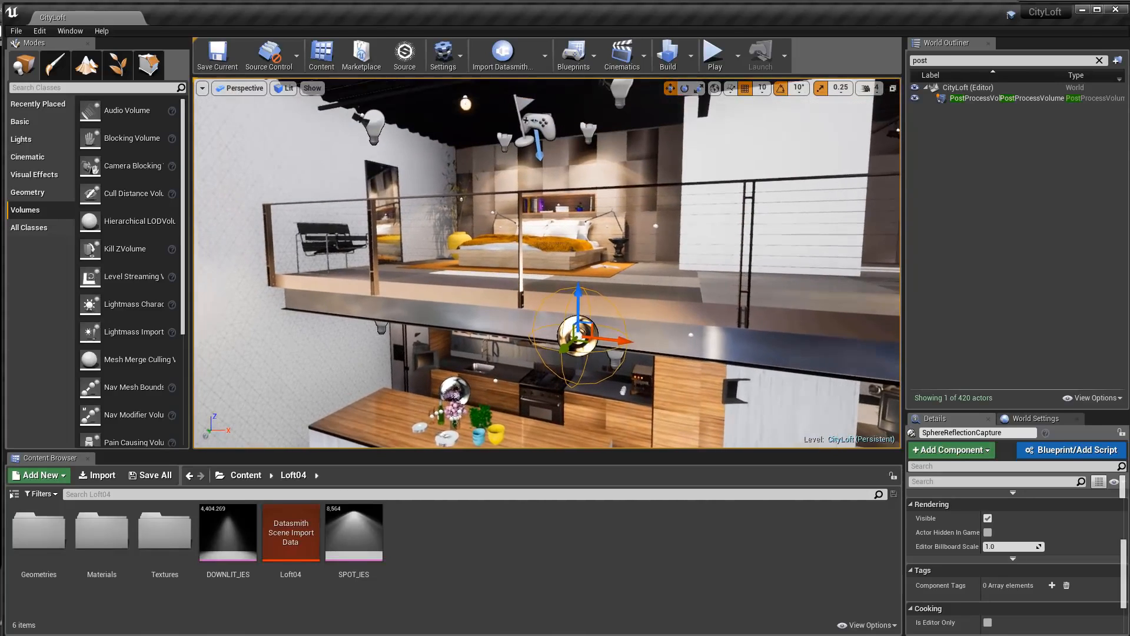
pyautogui.scroll(3, 654, 121)
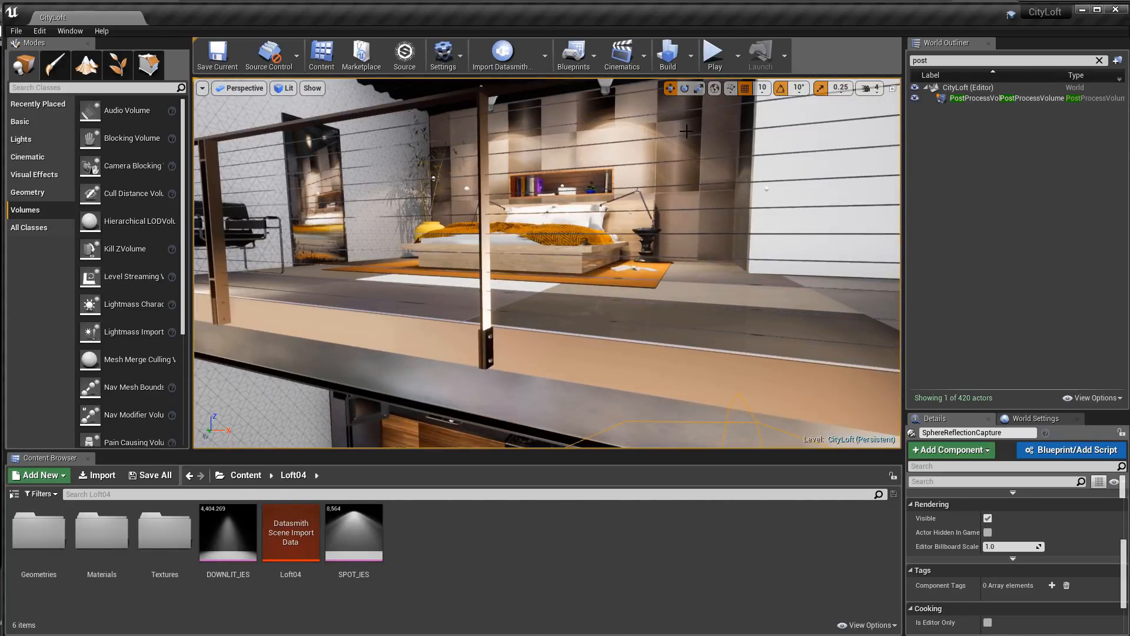
pyautogui.moveTo(685, 128); pyautogui.dragTo(698, 119, button='middle')
pyautogui.moveTo(705, 161); pyautogui.dragTo(696, 138, button='right')
pyautogui.scroll(5, 705, 161)
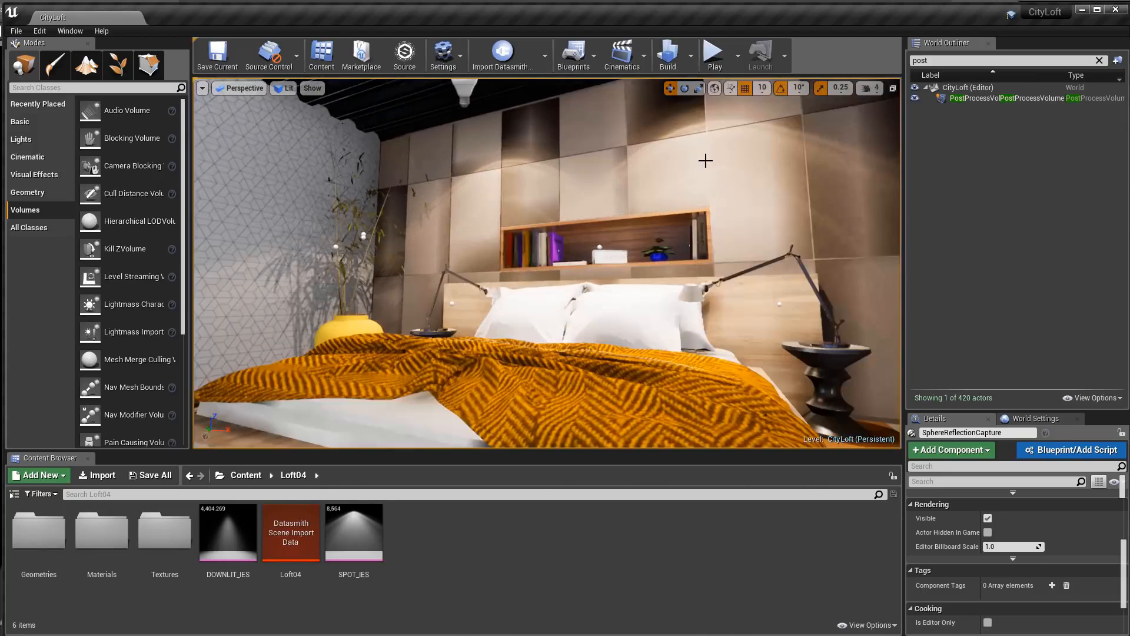
pyautogui.scroll(4, 705, 161)
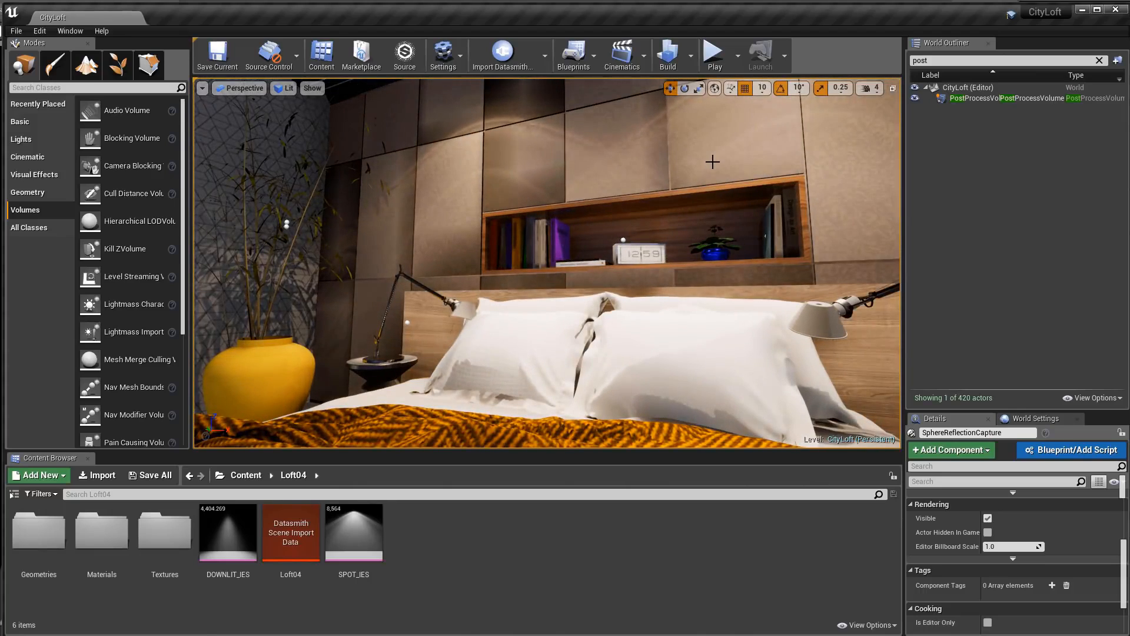
pyautogui.moveTo(712, 162); pyautogui.dragTo(780, 163, button='right')
pyautogui.click(702, 164)
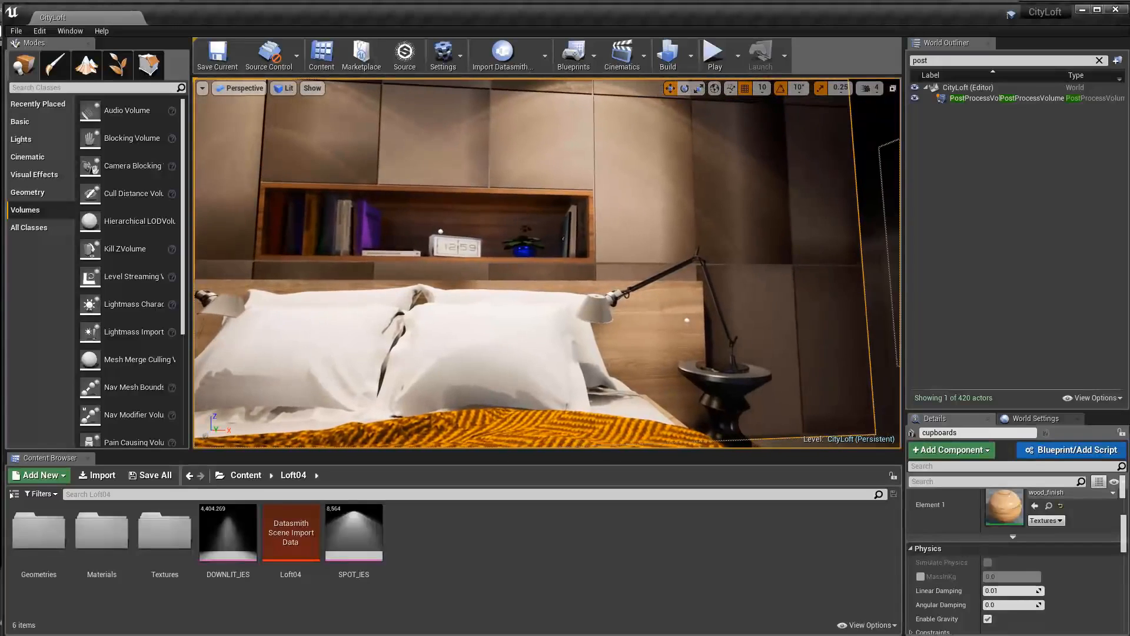
pyautogui.scroll(3, 701, 163)
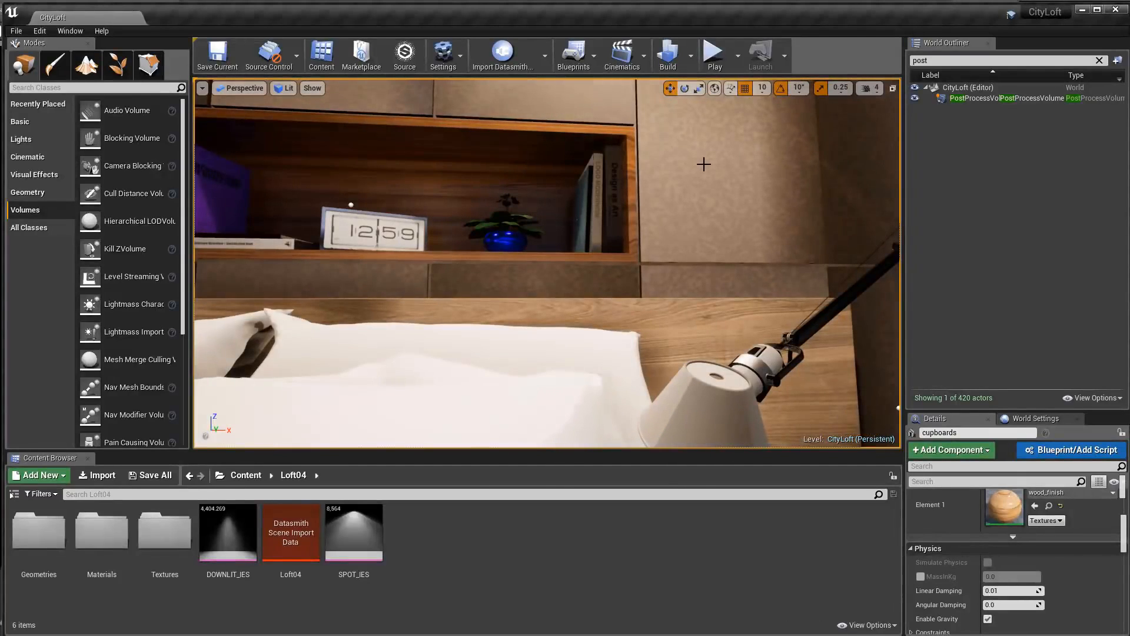
# - Open Substance Source and show the materials included with Unreal Studio
pyautogui.click(404, 55)
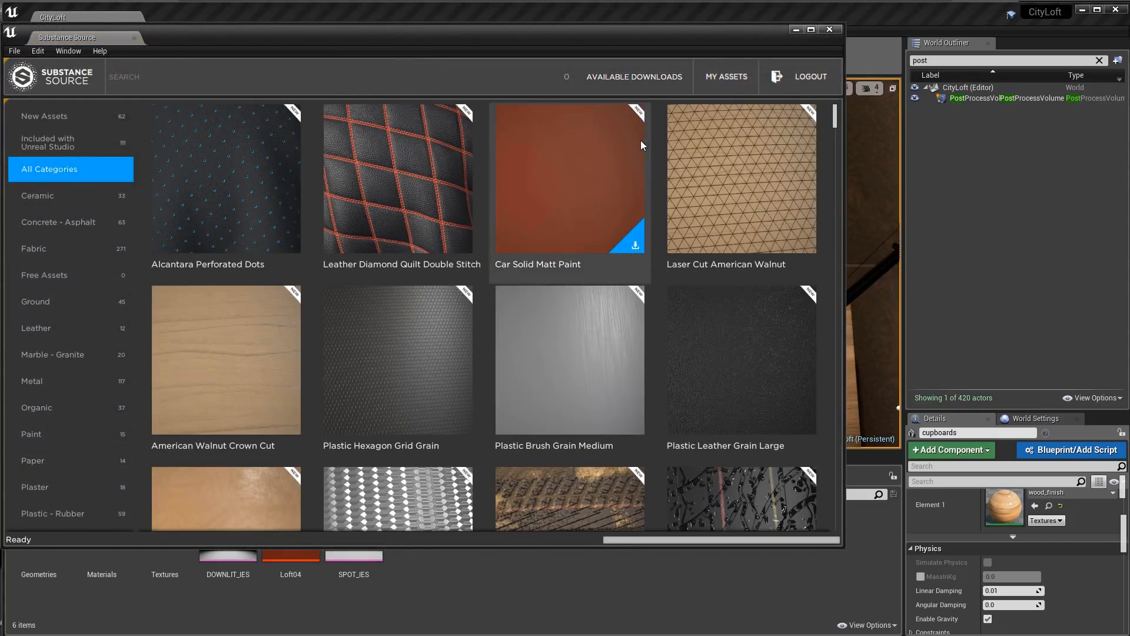
pyautogui.click(67, 142)
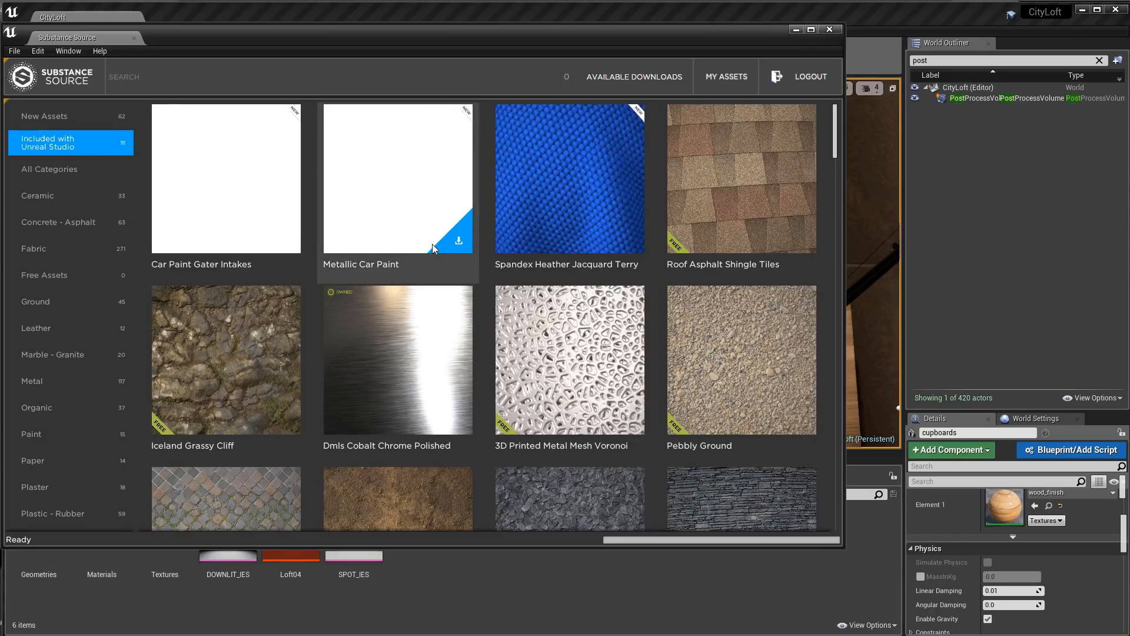
# - Look through the materials included with Unreal Studio in the Substance Source library
pyautogui.scroll(-2, 434, 247)
pyautogui.scroll(-2, 433, 248)
pyautogui.scroll(-5, 433, 248)
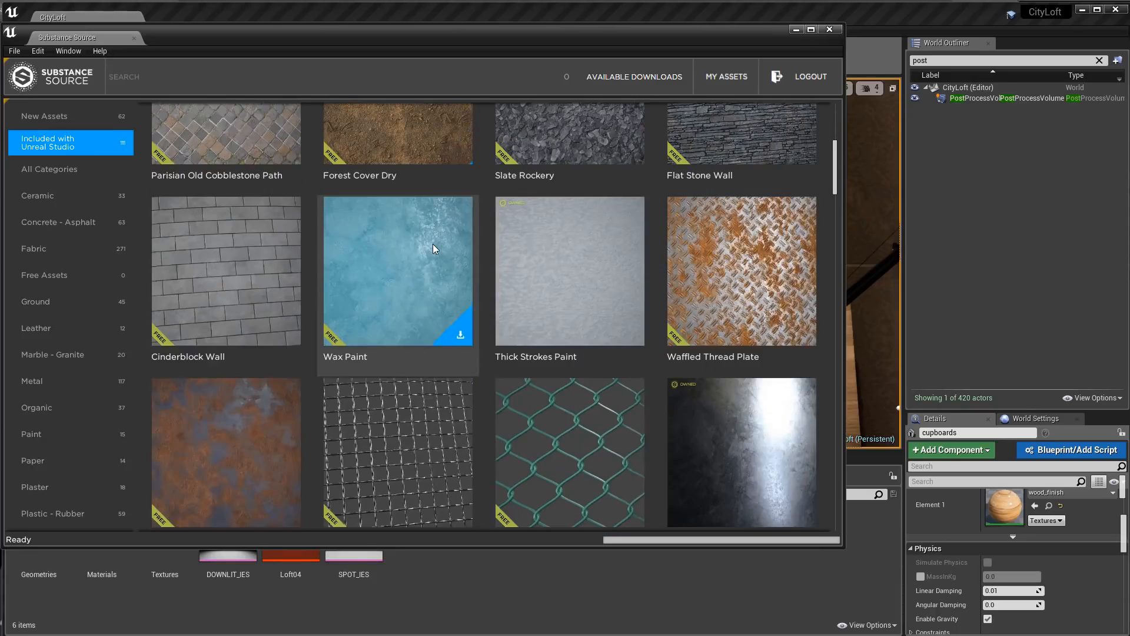
pyautogui.scroll(-8, 434, 249)
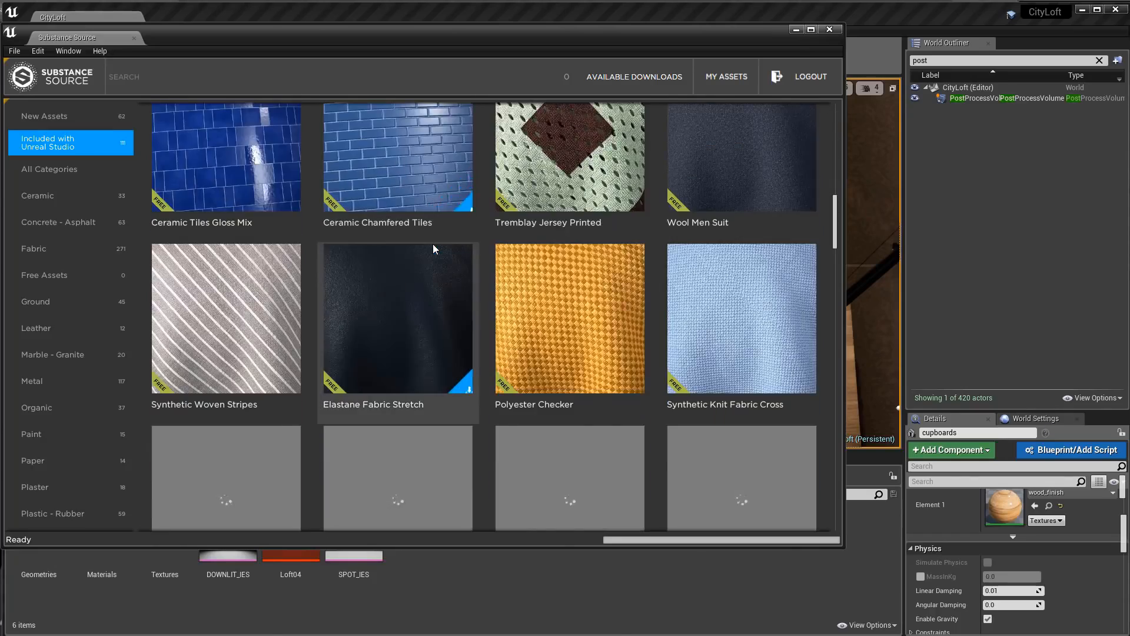
pyautogui.scroll(3, 433, 249)
pyautogui.scroll(14, 432, 243)
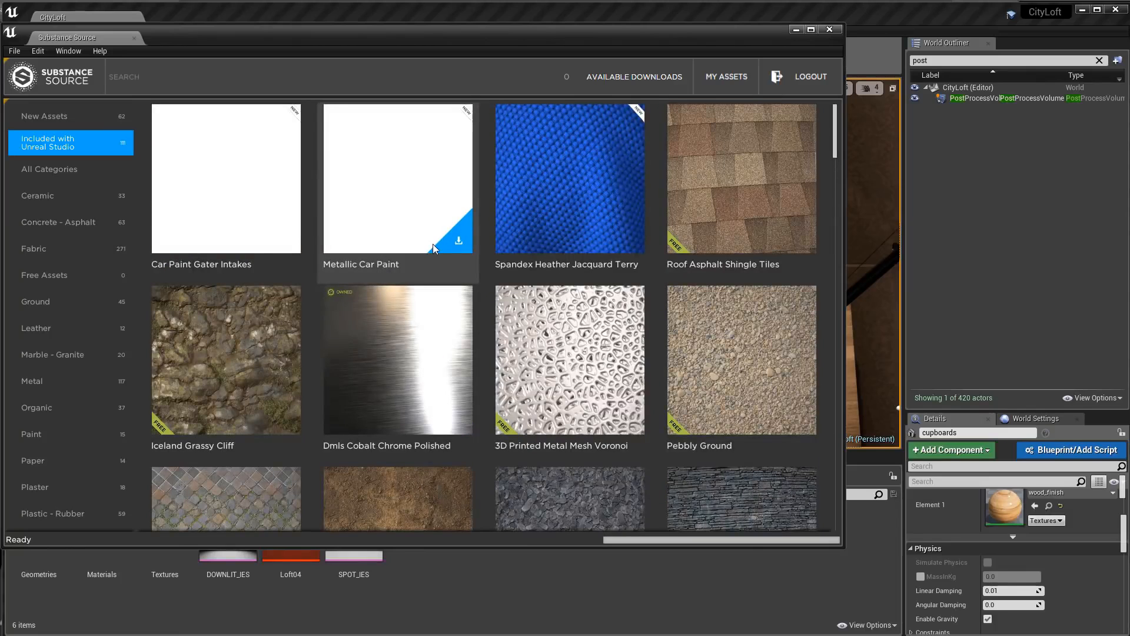
# - Download the Thick Strokes Paint material from the owned assets in Substance Source
pyautogui.click(722, 73)
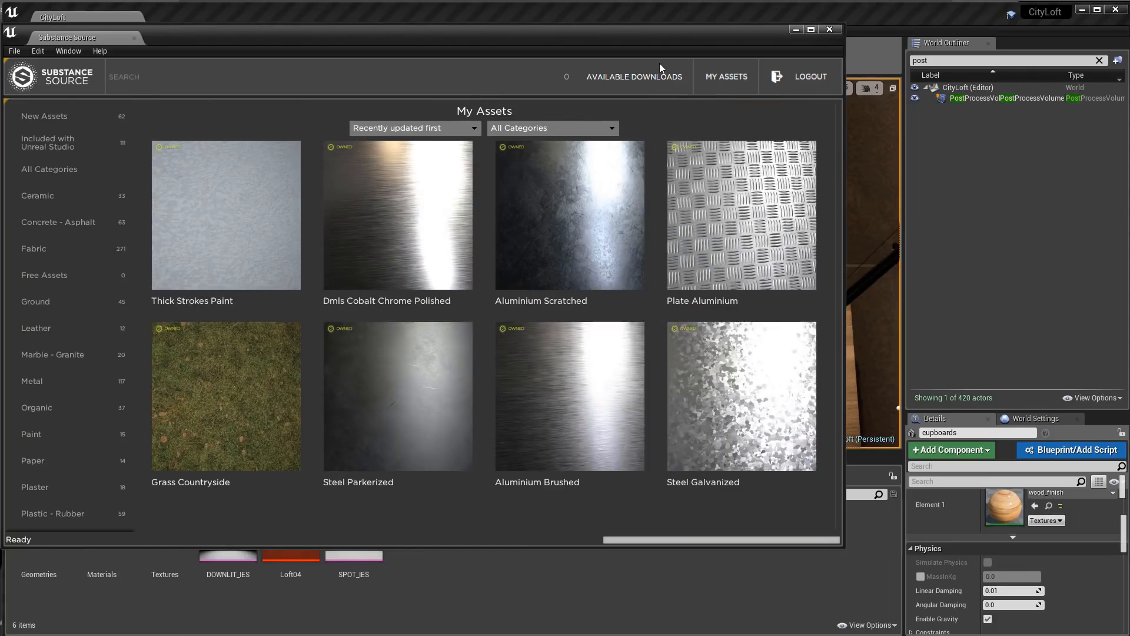
pyautogui.moveTo(624, 34); pyautogui.dragTo(552, 30)
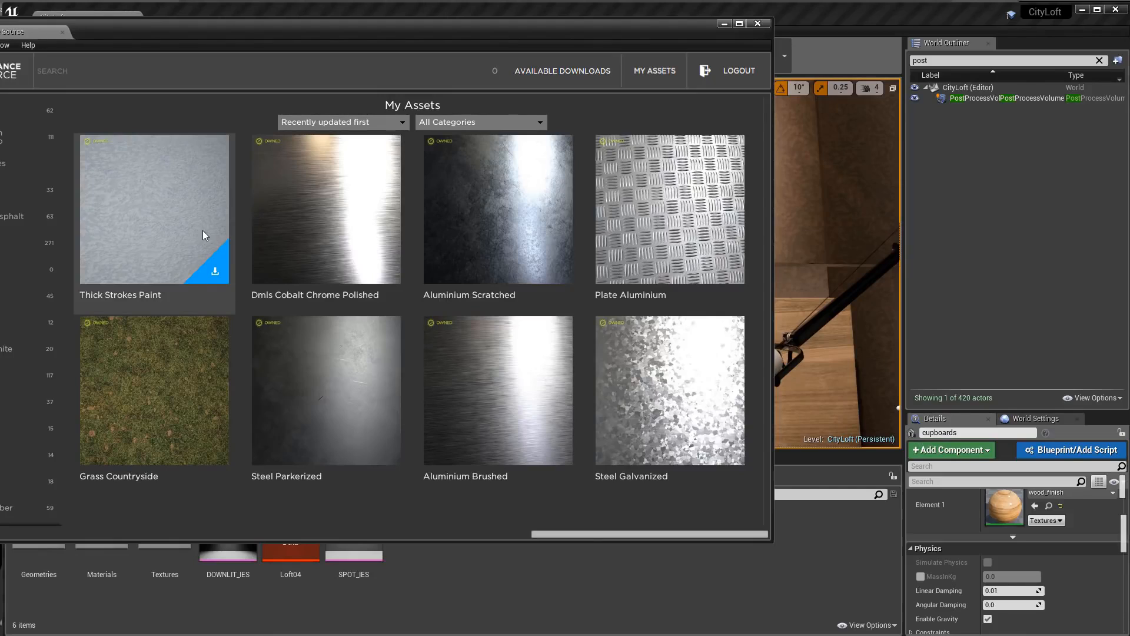
pyautogui.click(217, 256)
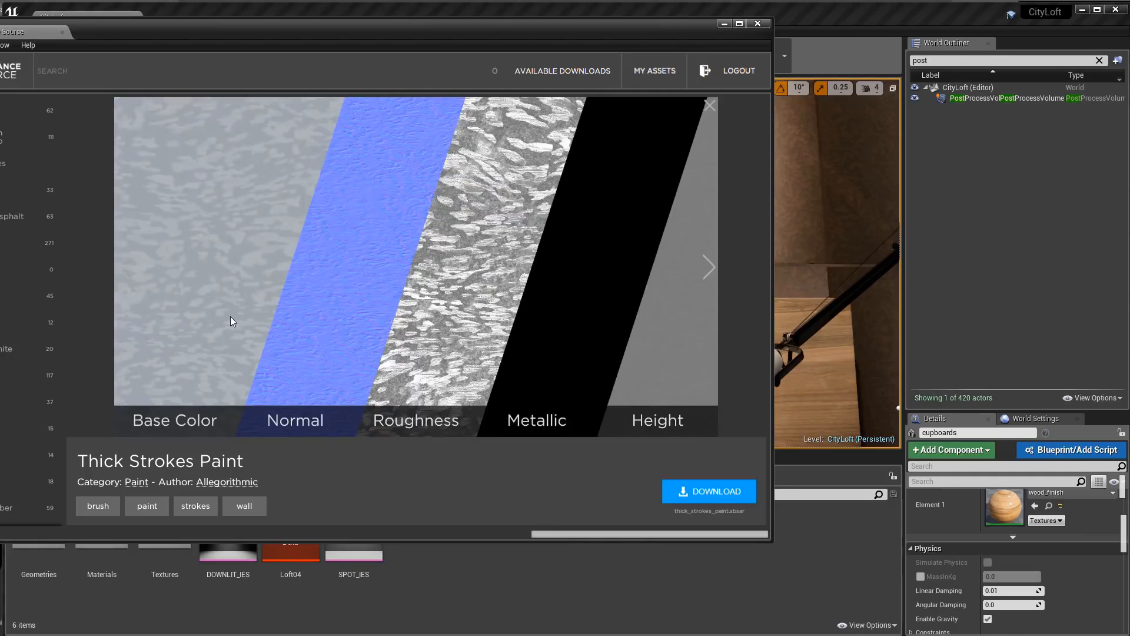
pyautogui.click(707, 492)
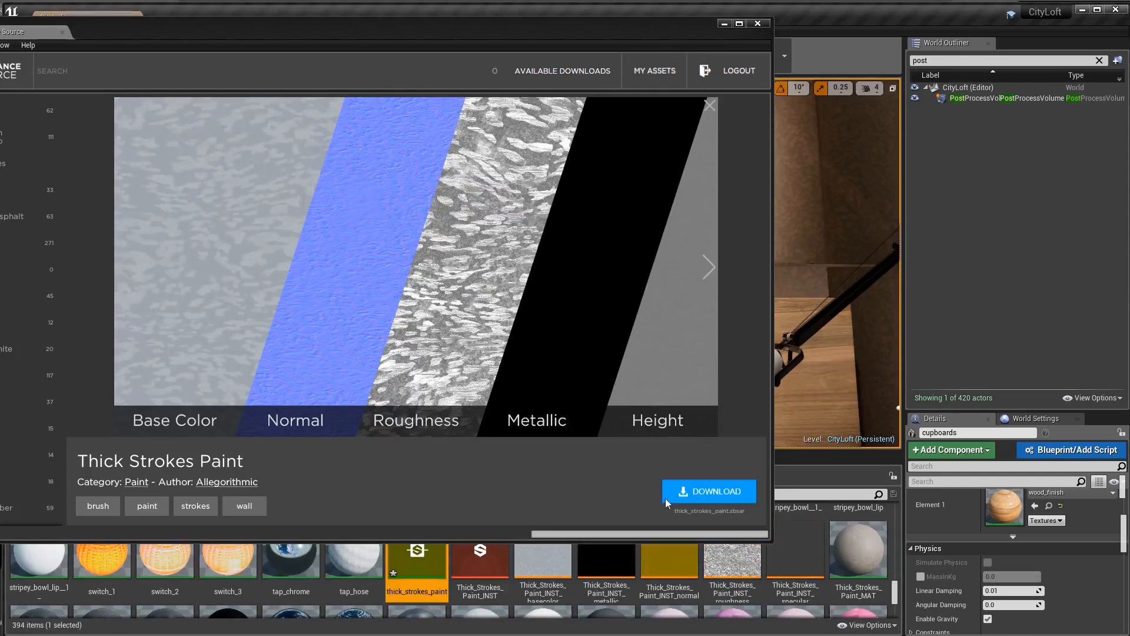
# - Minimize Substance Source and assign Thick_Strokes_Paint_MAT to material Element 0 of the cupboards
pyautogui.click(725, 24)
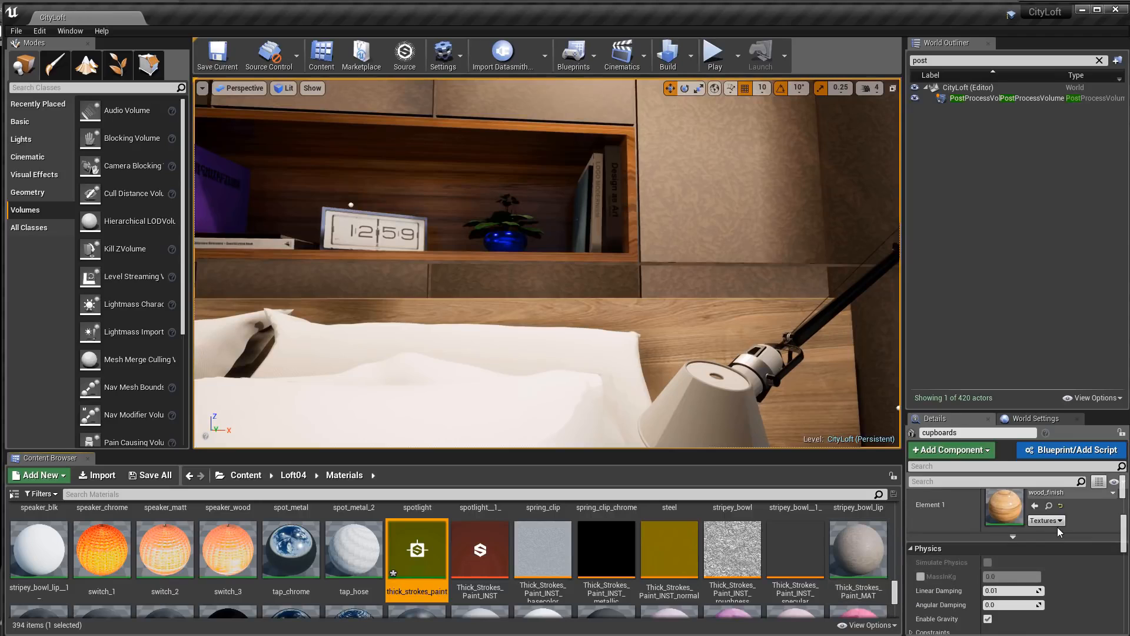
pyautogui.scroll(3, 1058, 527)
pyautogui.moveTo(858, 550); pyautogui.dragTo(995, 532)
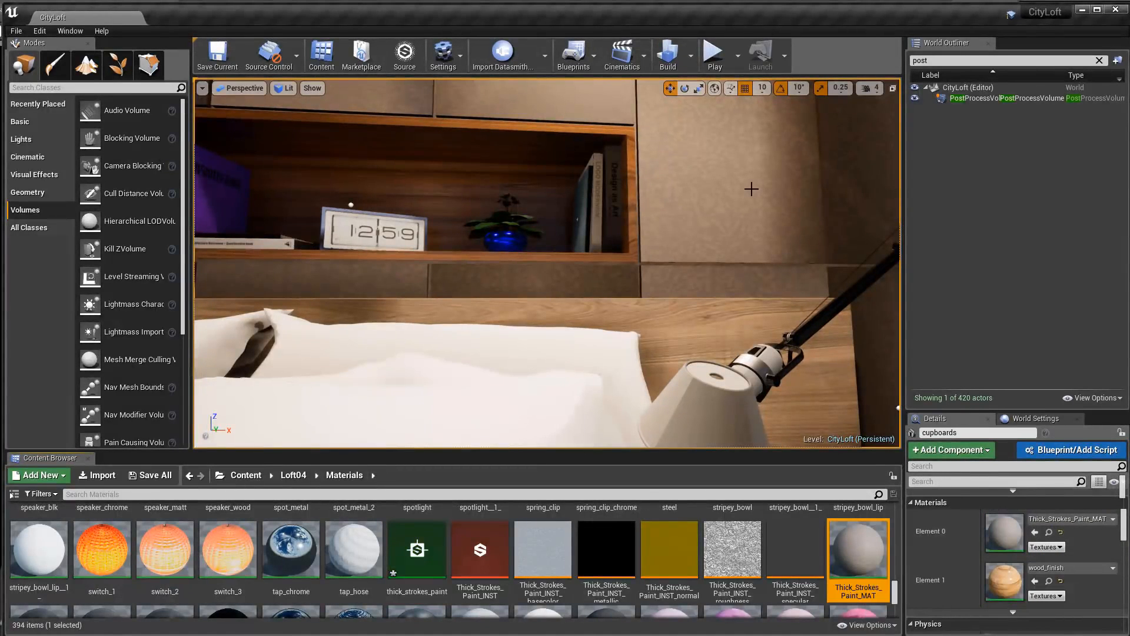
# - Examine the paint material on the cupboard panels behind the bed, up close and from across the bedroom
pyautogui.scroll(1, 751, 189)
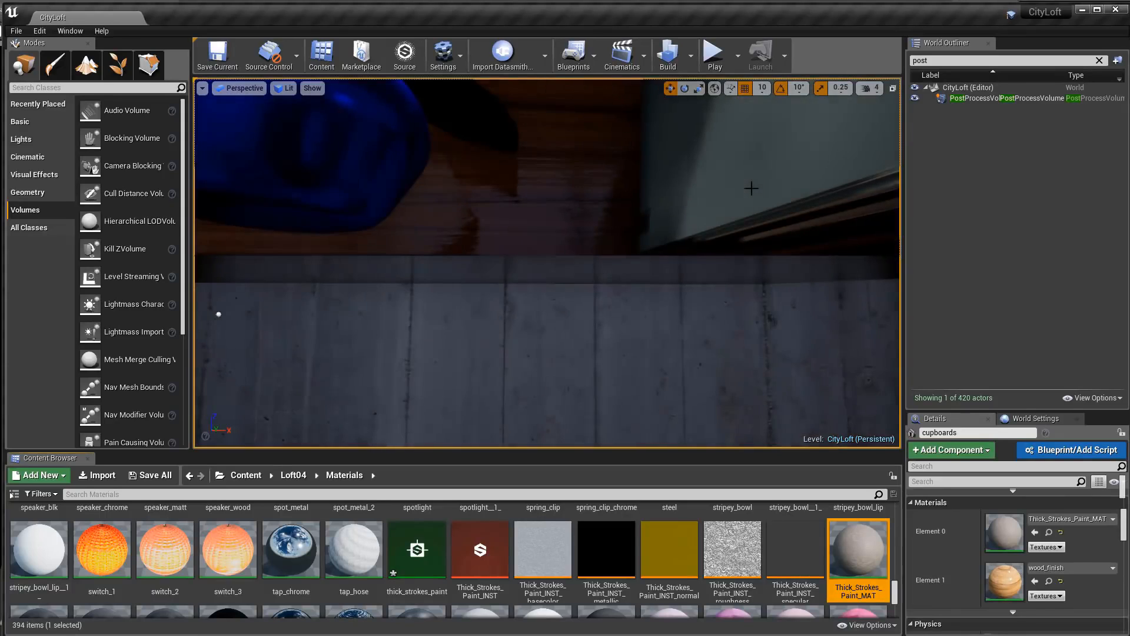
pyautogui.scroll(-1, 752, 188)
pyautogui.click(752, 188)
pyautogui.moveTo(727, 186); pyautogui.dragTo(711, 127, button='right')
pyautogui.scroll(1, 727, 186)
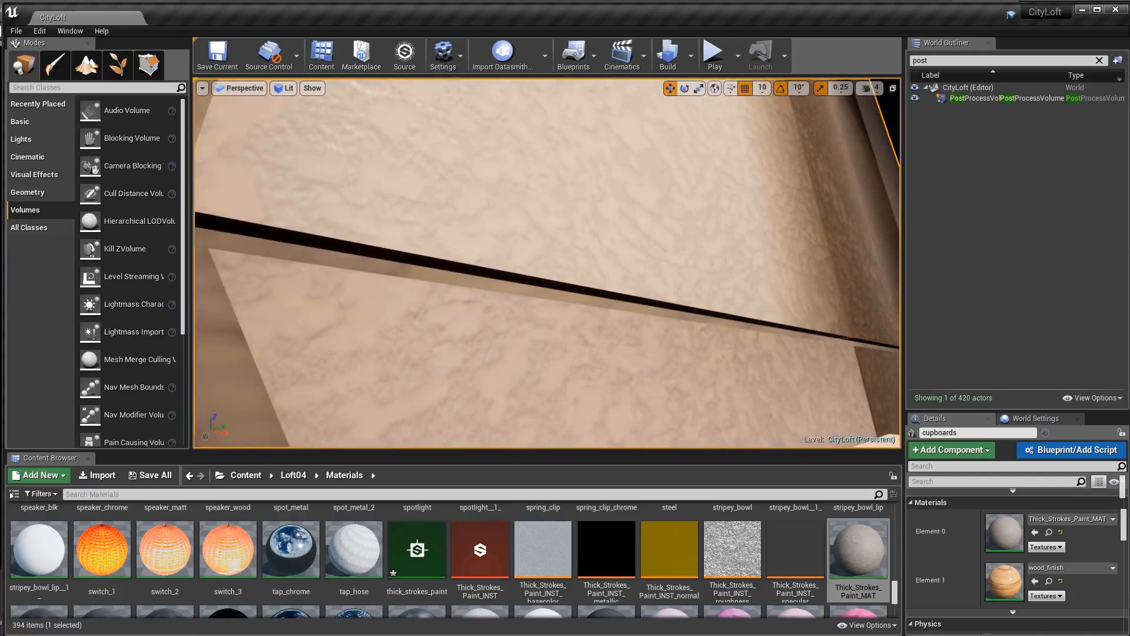
pyautogui.scroll(-3, 725, 188)
pyautogui.scroll(-1, 726, 188)
pyautogui.scroll(1, 726, 188)
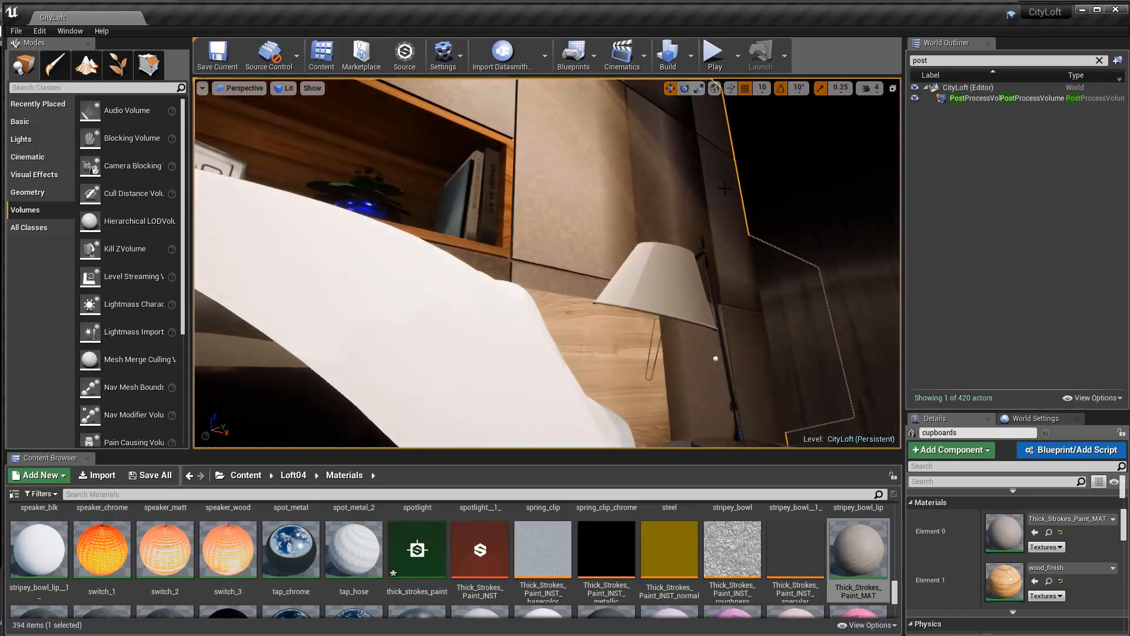
pyautogui.moveTo(725, 188); pyautogui.dragTo(623, 248, button='right')
pyautogui.scroll(-4, 725, 188)
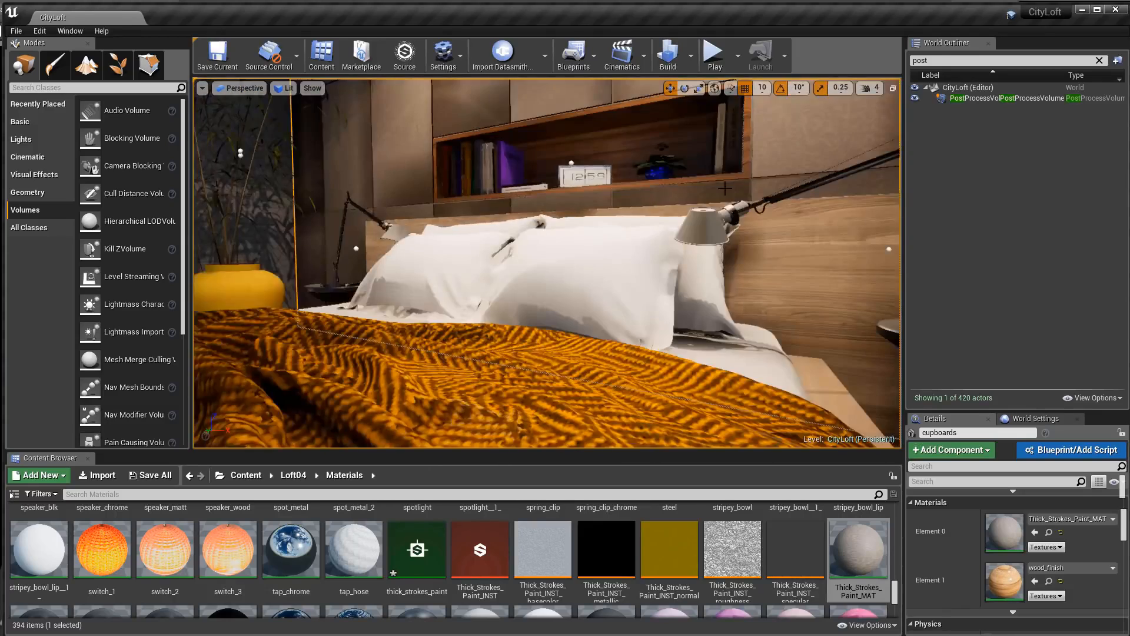
pyautogui.scroll(-3, 725, 188)
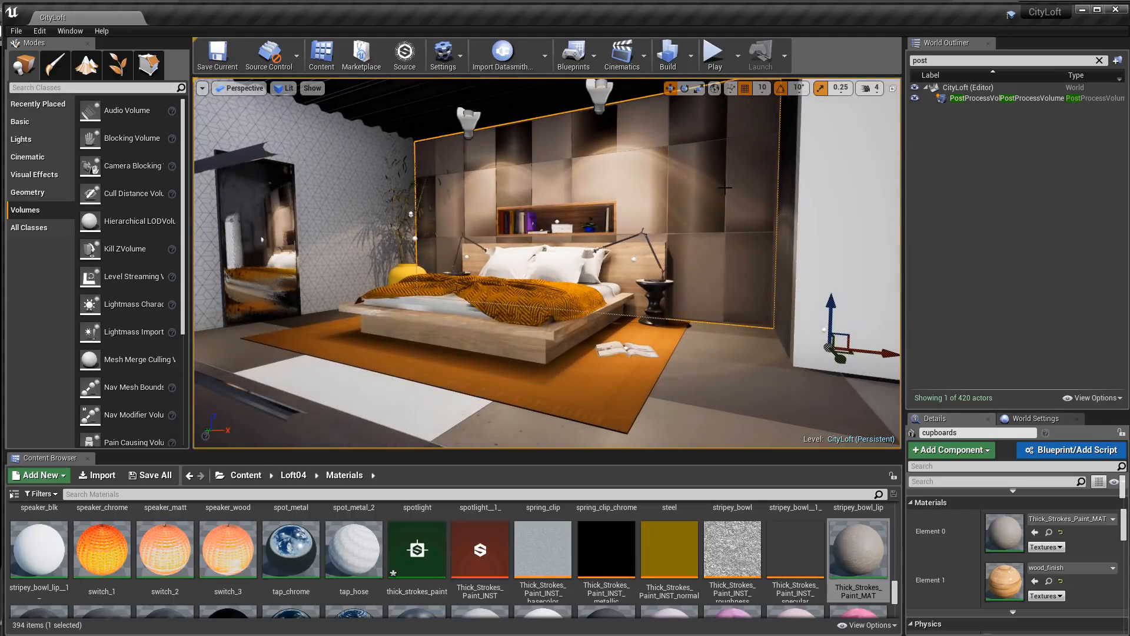
# - Play the CityLoft level and walk through the loft, viewing the kitchen, staircase and desk area
pyautogui.click(713, 61)
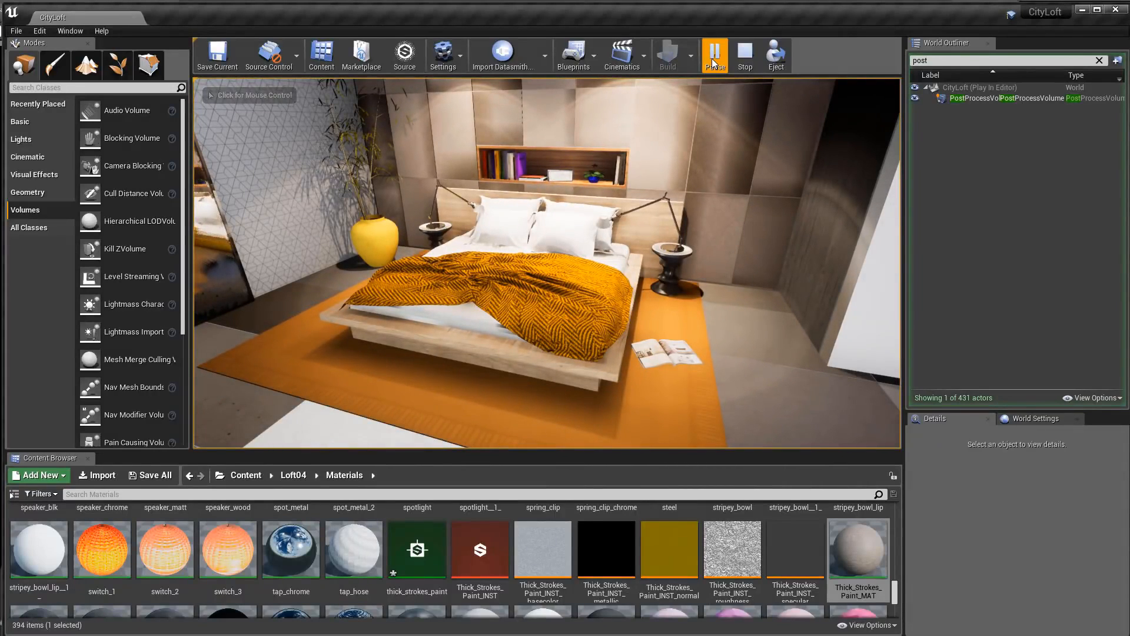
pyautogui.click(765, 206)
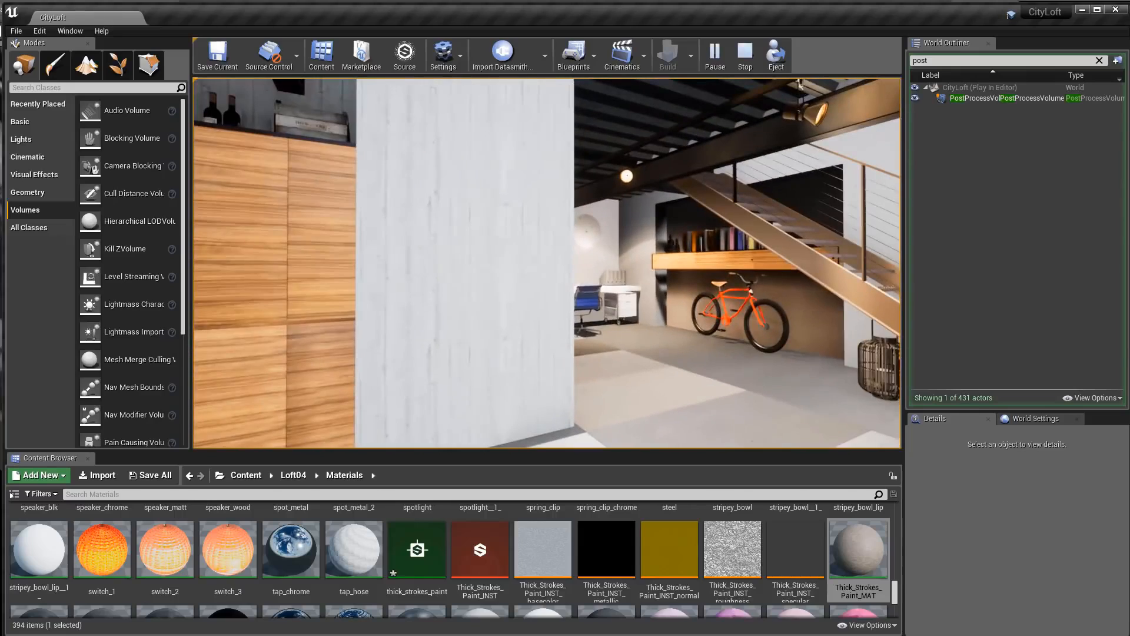
pyautogui.press('s')
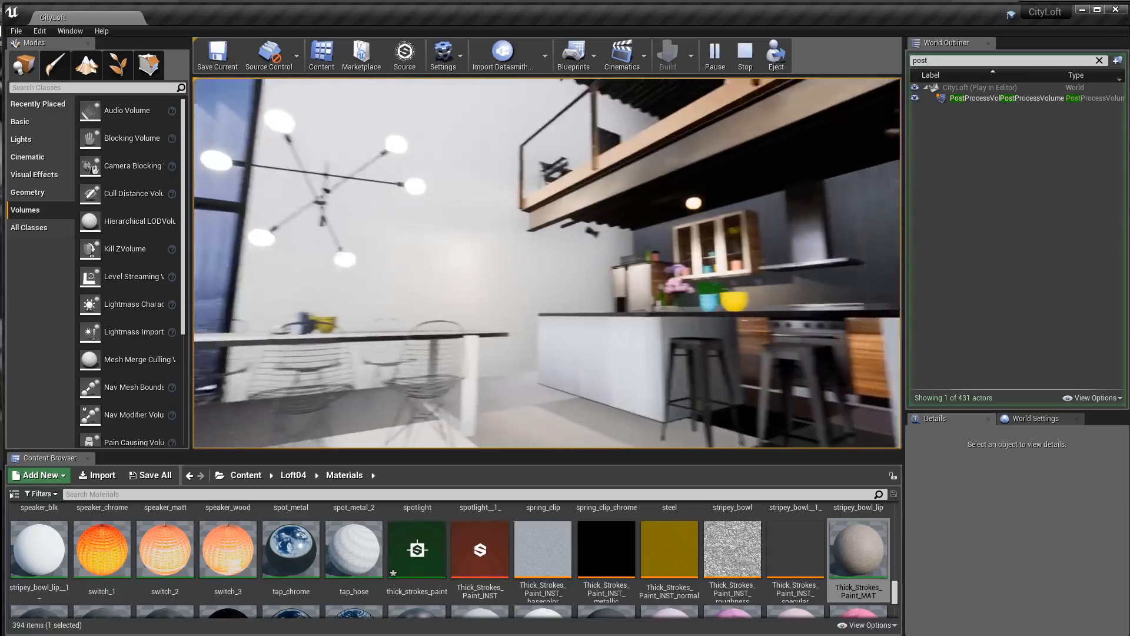
pyautogui.press('w')
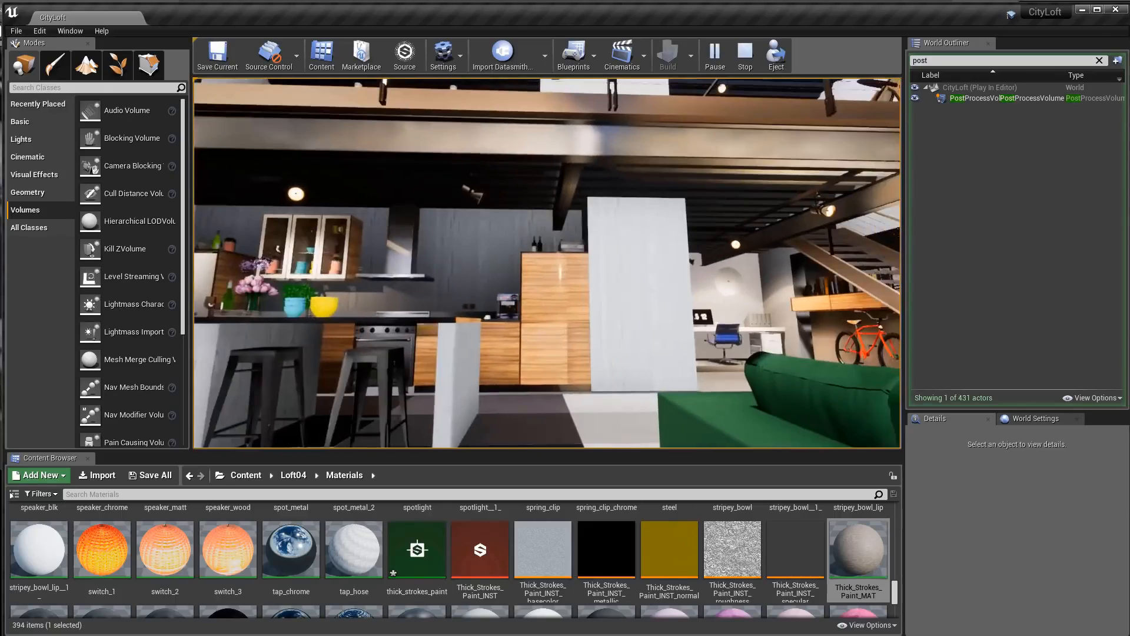
pyautogui.press('w')
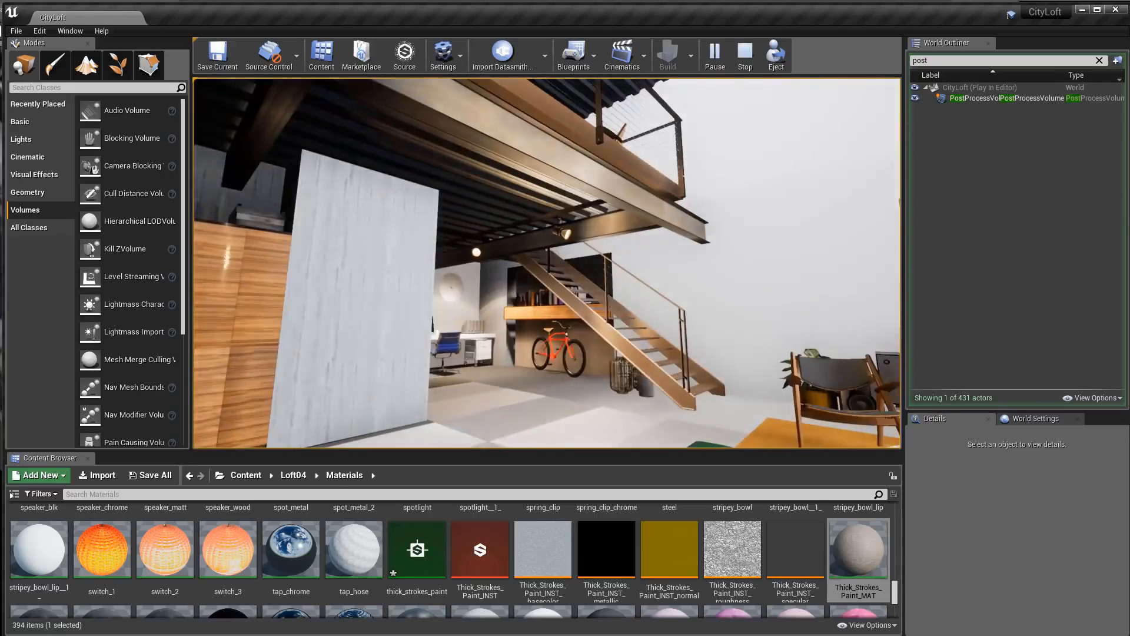
pyautogui.press('w')
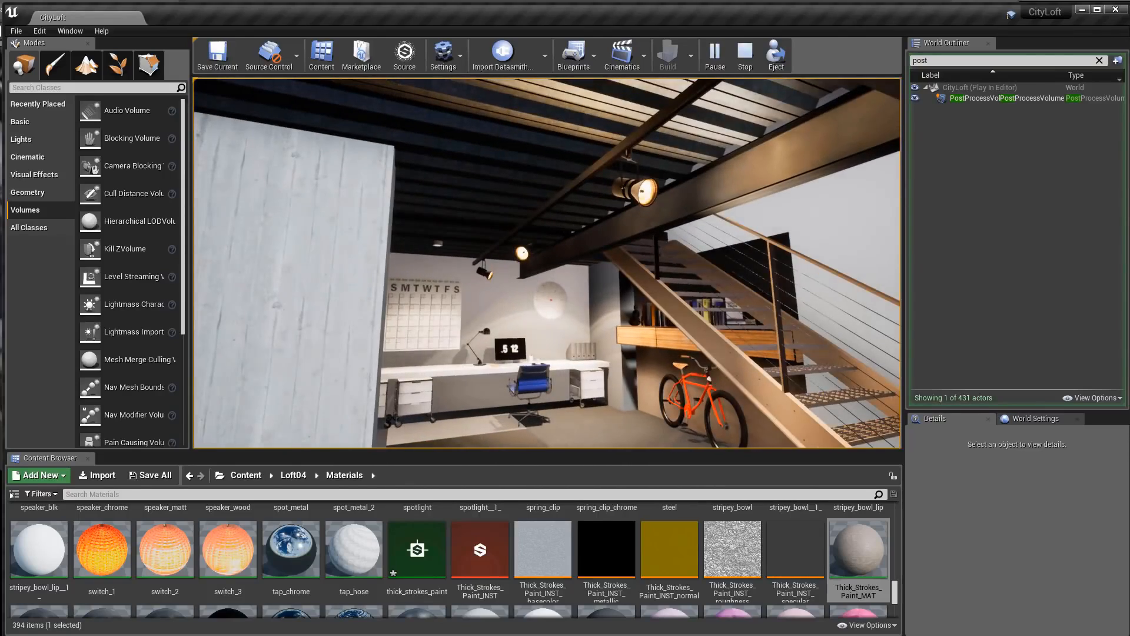
pyautogui.press('s')
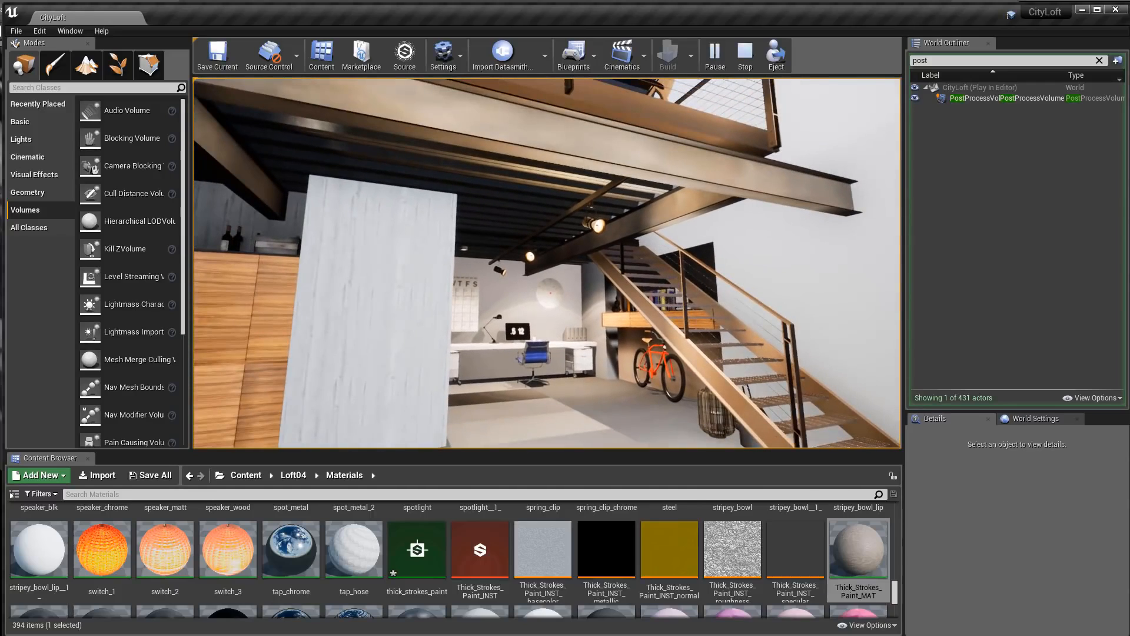
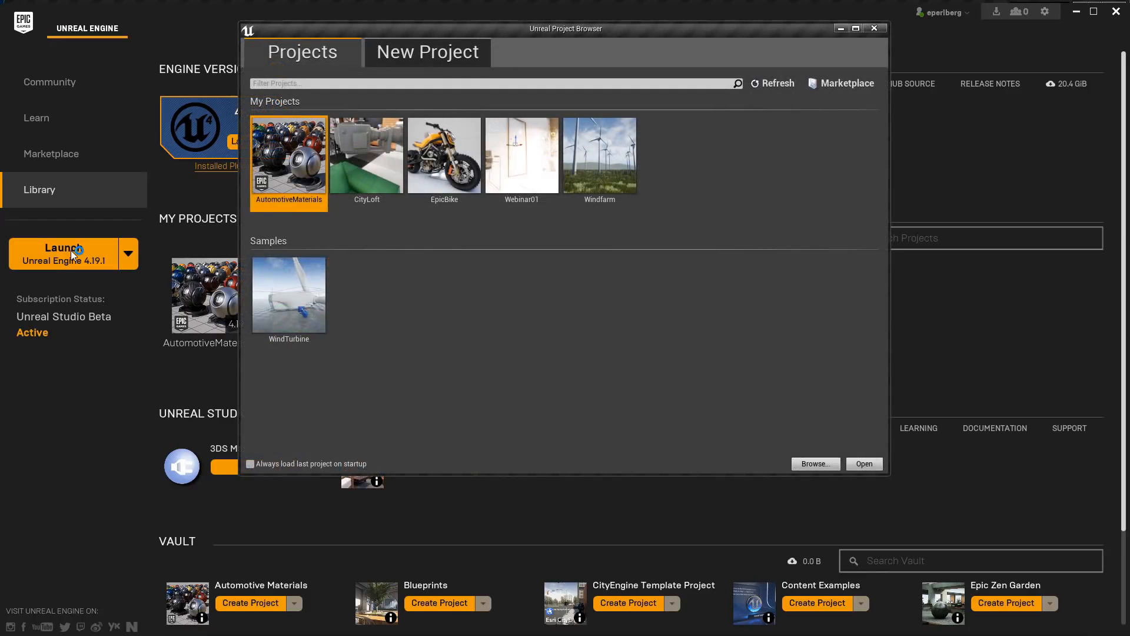
# - Create a new Unreal Studio project named Webinar02 from the Product Viewer template
pyautogui.click(451, 57)
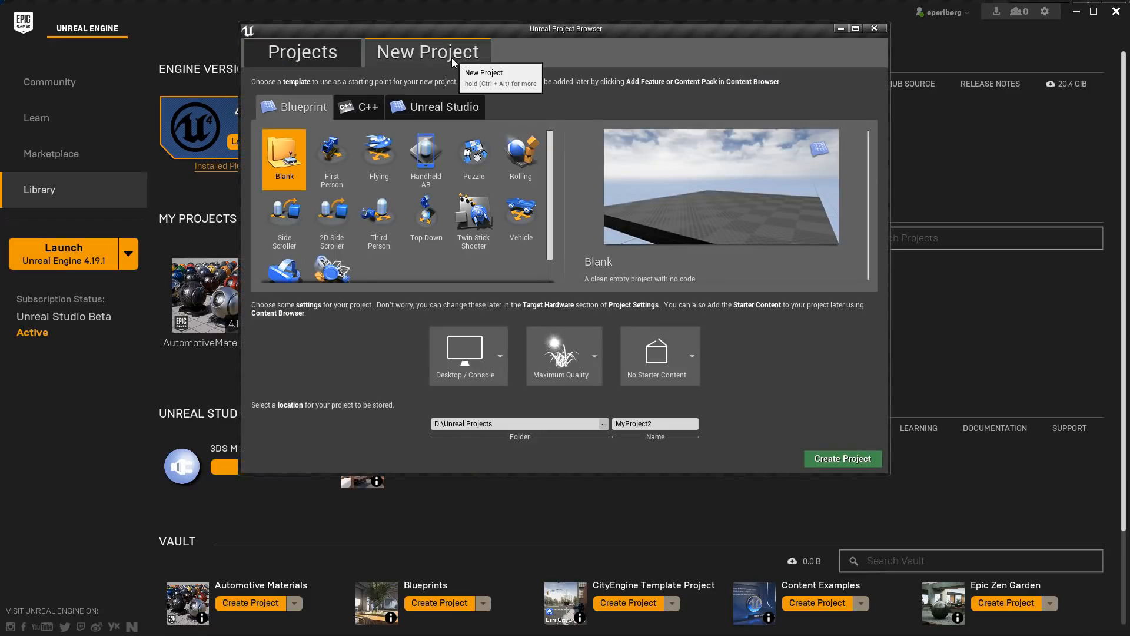
pyautogui.click(439, 112)
pyautogui.click(336, 154)
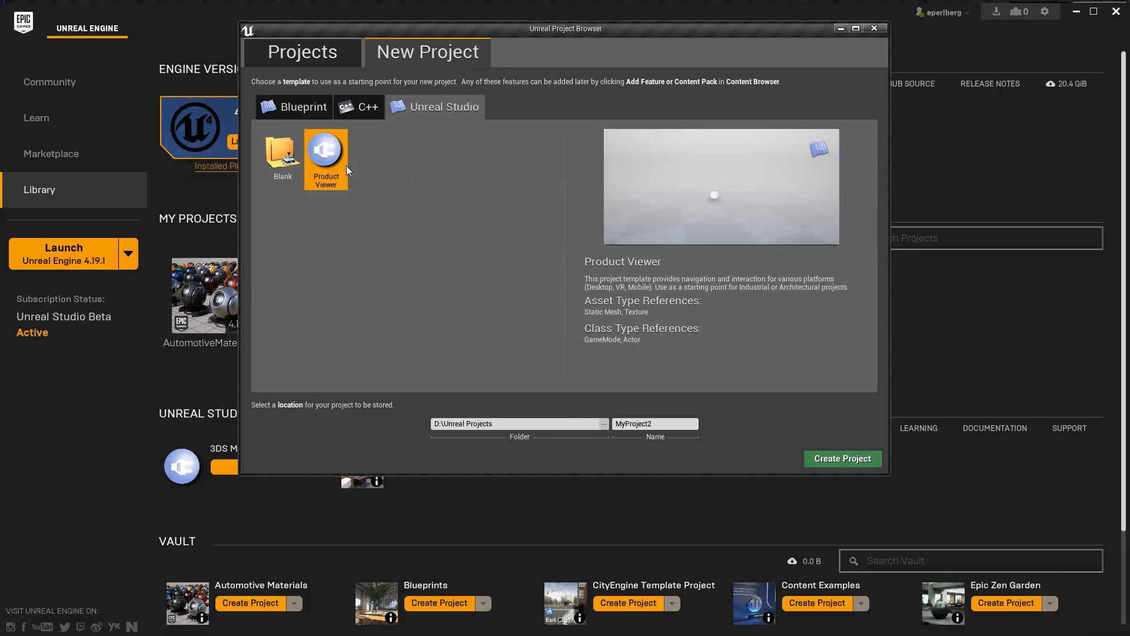
pyautogui.click(663, 425)
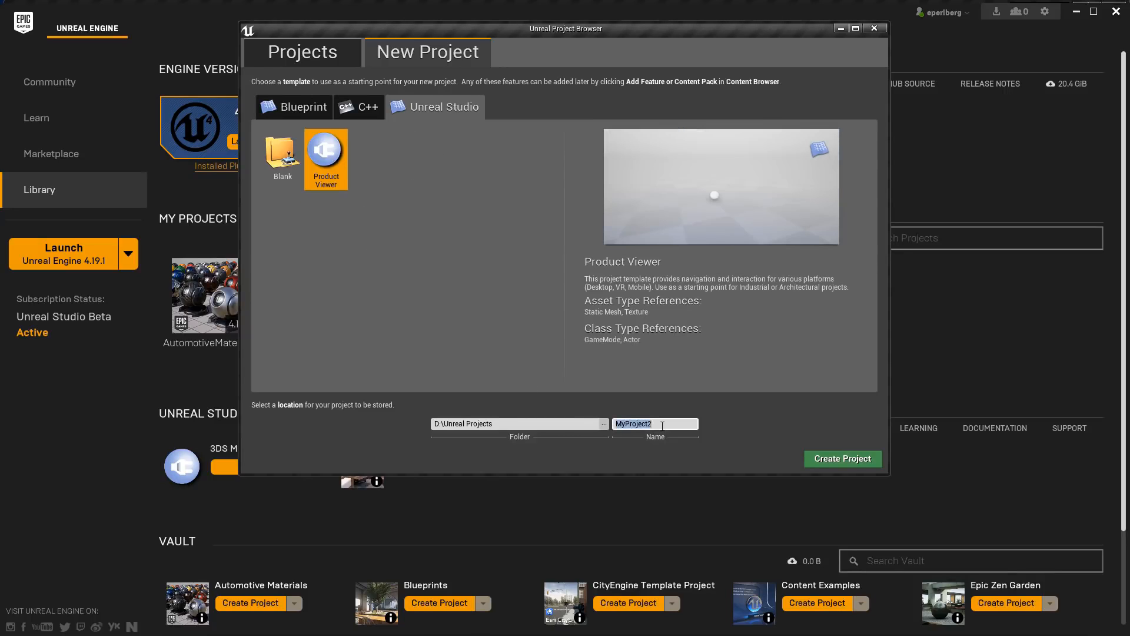
pyautogui.write('Webinar02')
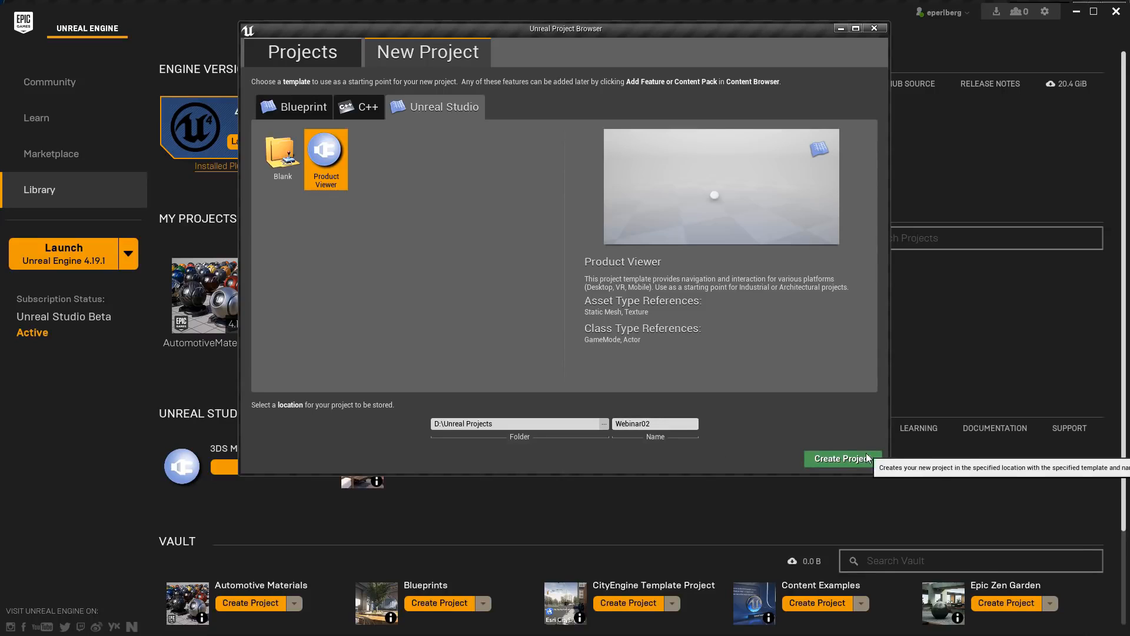
pyautogui.click(848, 460)
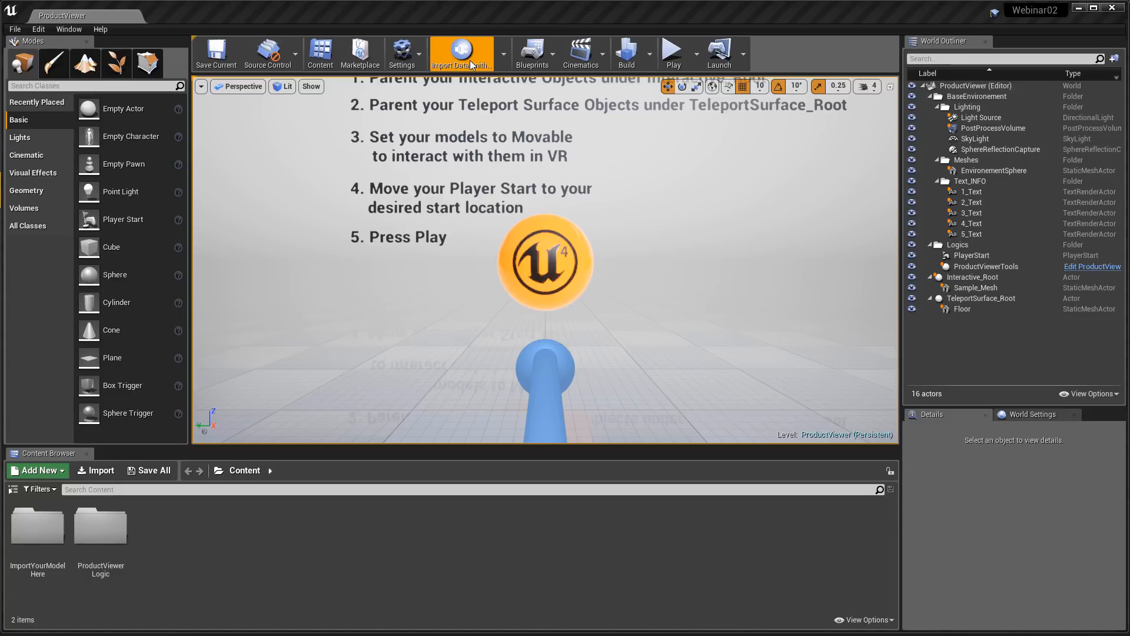
# - Switch the Datasmith importer to CAD, start an import, and review the supported CAD file formats
pyautogui.click(505, 60)
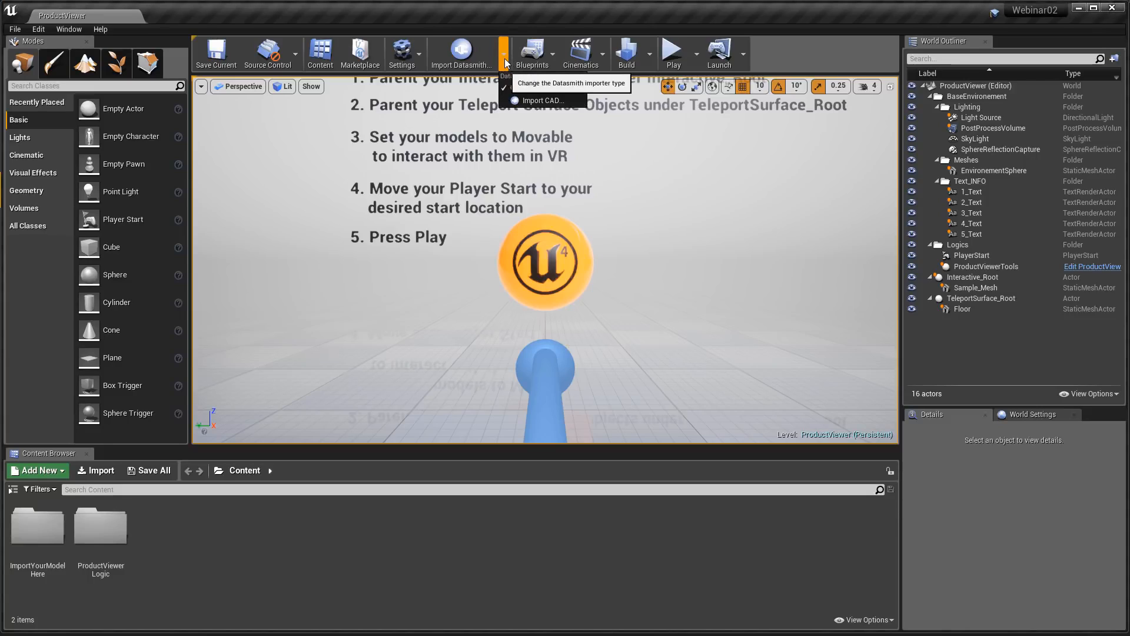
pyautogui.click(543, 102)
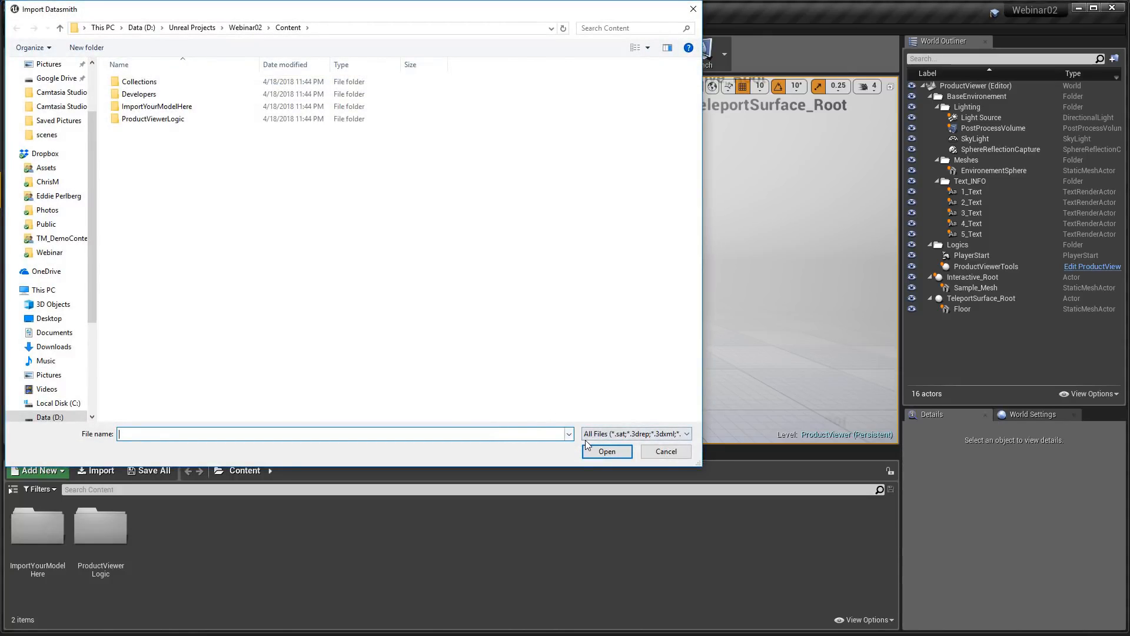
pyautogui.click(602, 436)
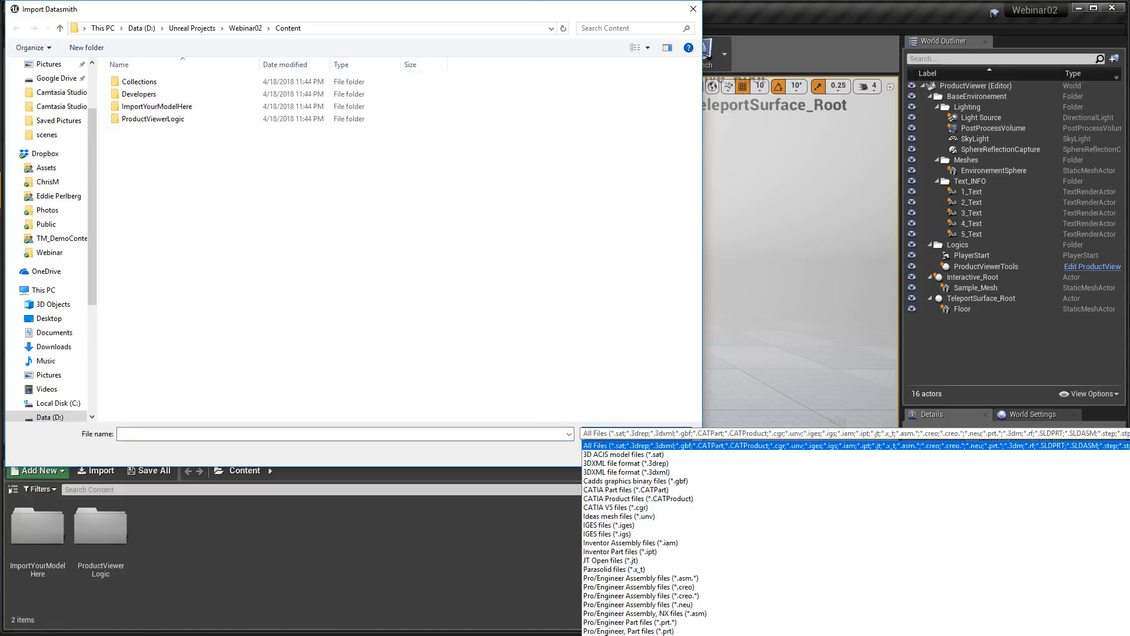
pyautogui.click(531, 13)
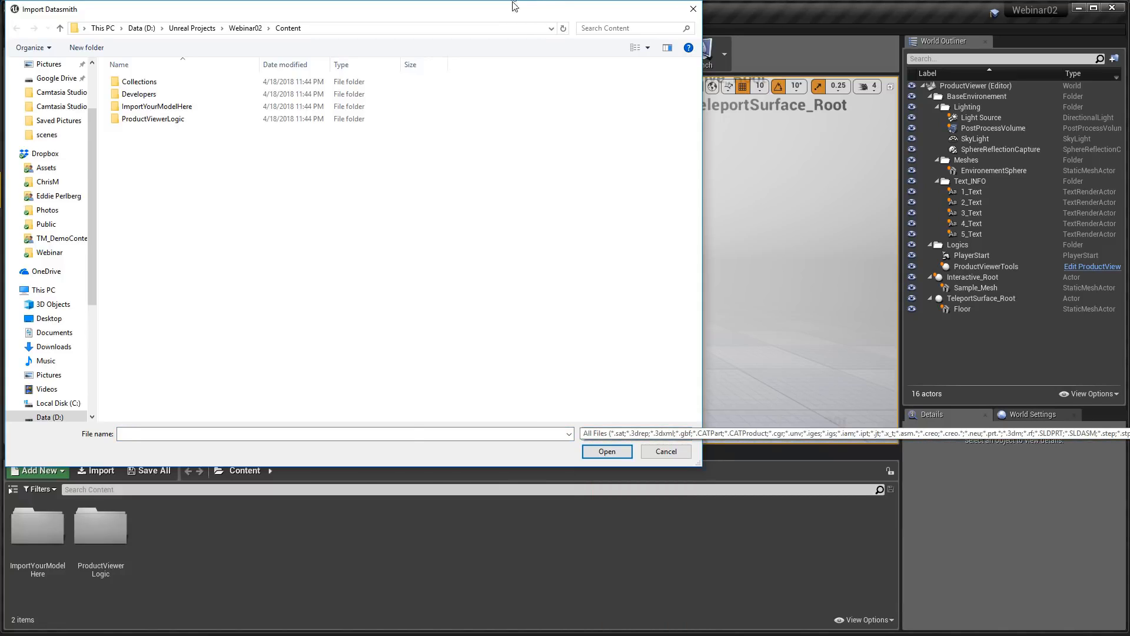
pyautogui.moveTo(512, 4); pyautogui.dragTo(501, 0)
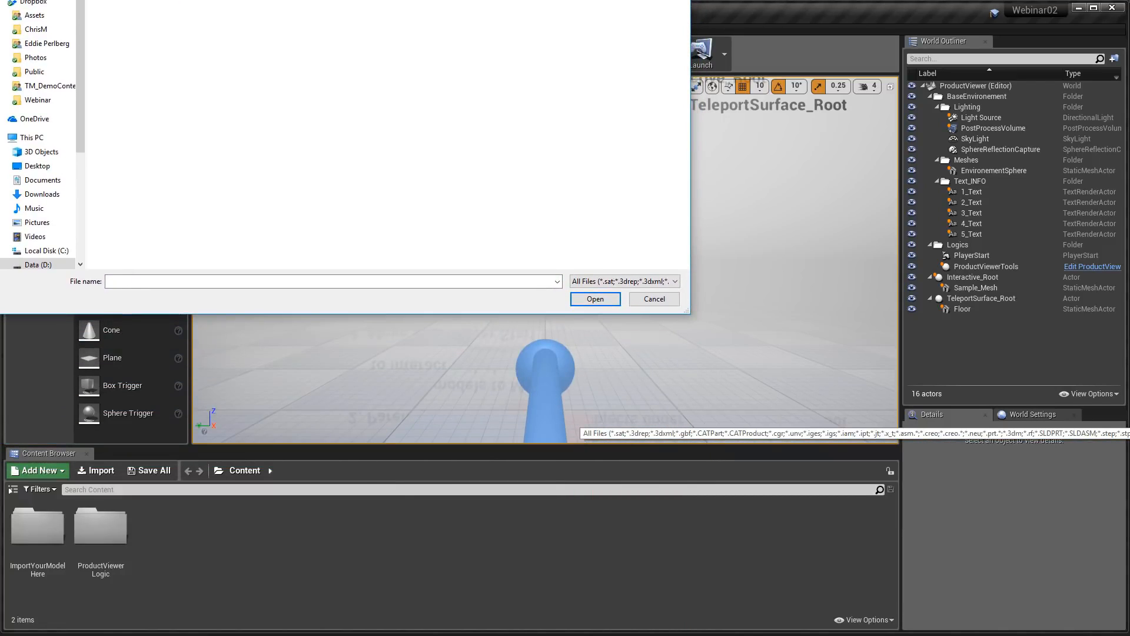
pyautogui.click(600, 287)
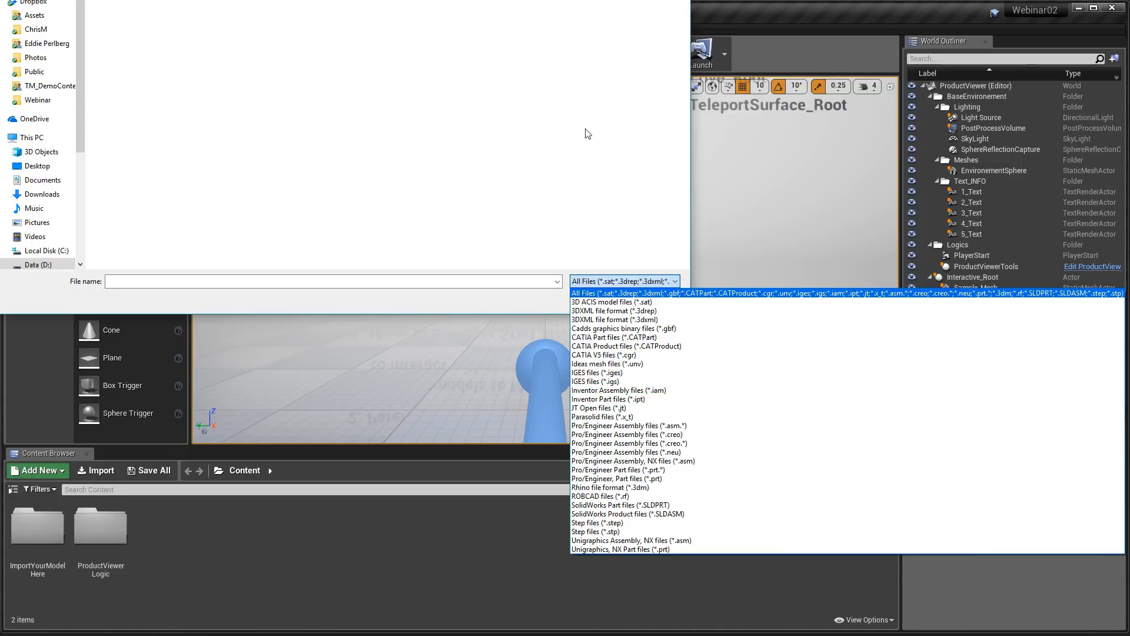
pyautogui.click(517, 96)
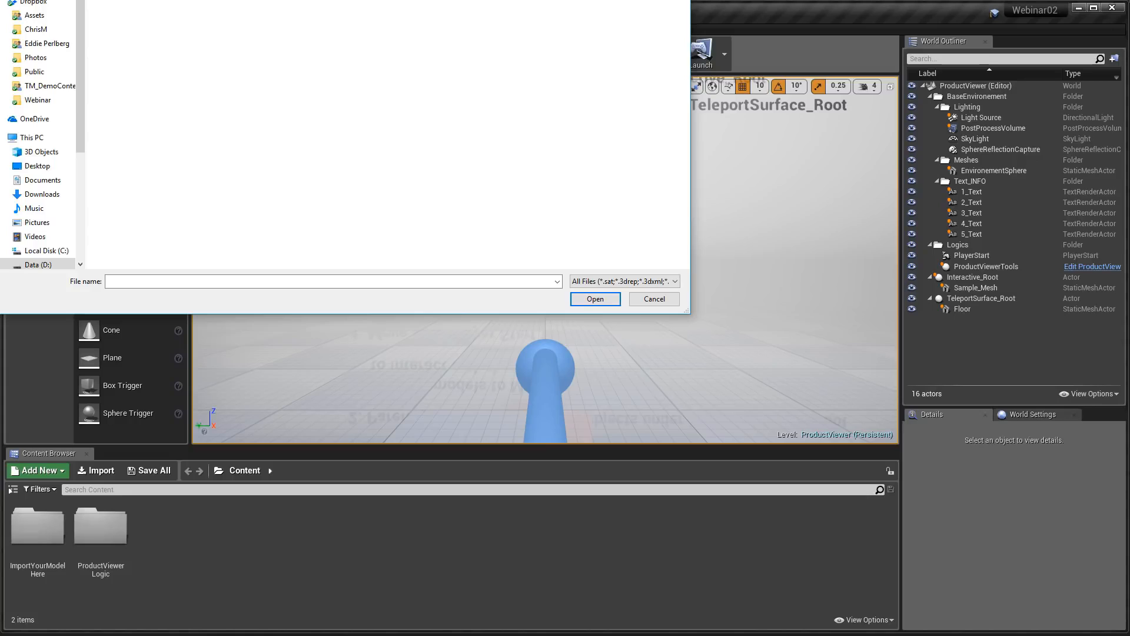
# - Choose WindGenerator.3dm from the WindGenerator import folder and set ImportYourModelHere as the destination for the Datasmith content
pyautogui.moveTo(285, 0); pyautogui.dragTo(481, 35)
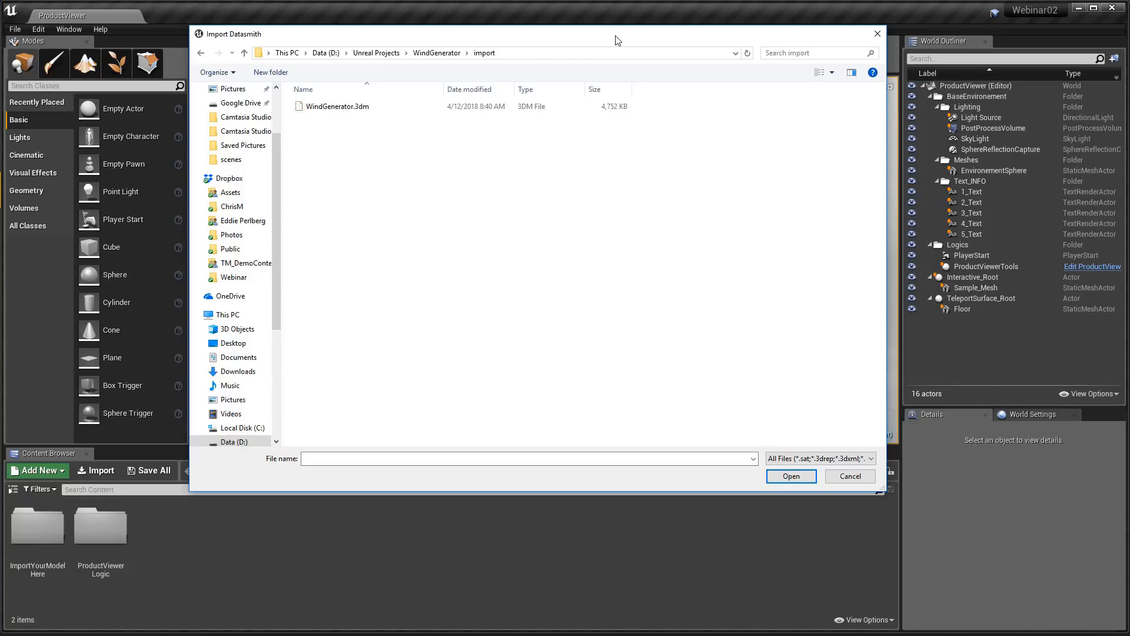
pyautogui.click(365, 107)
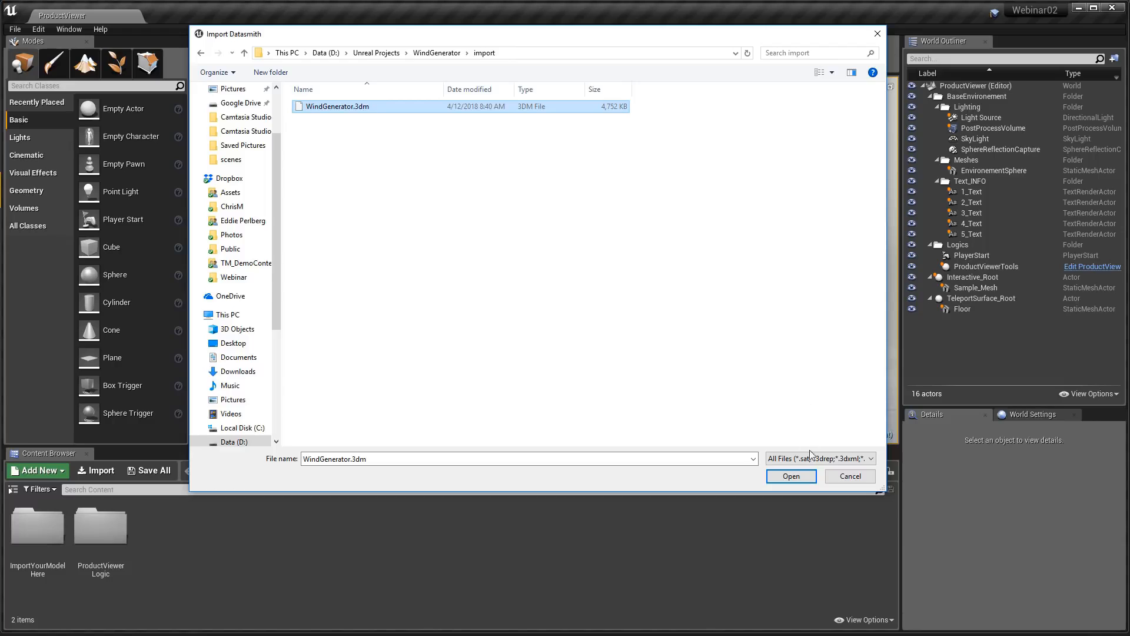
pyautogui.click(798, 476)
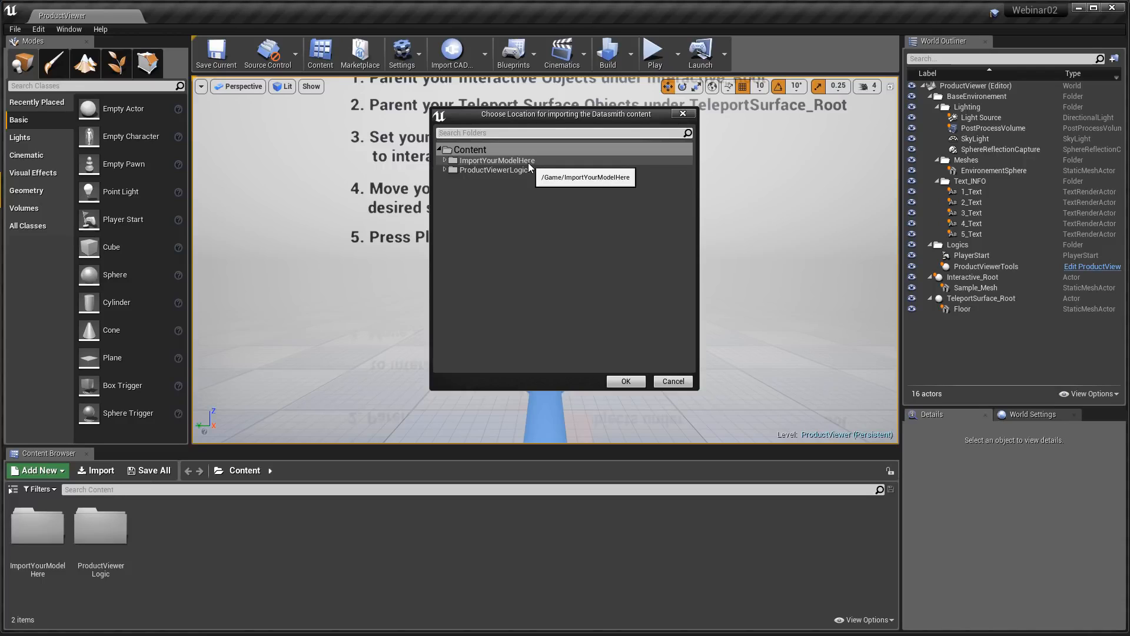
pyautogui.click(485, 161)
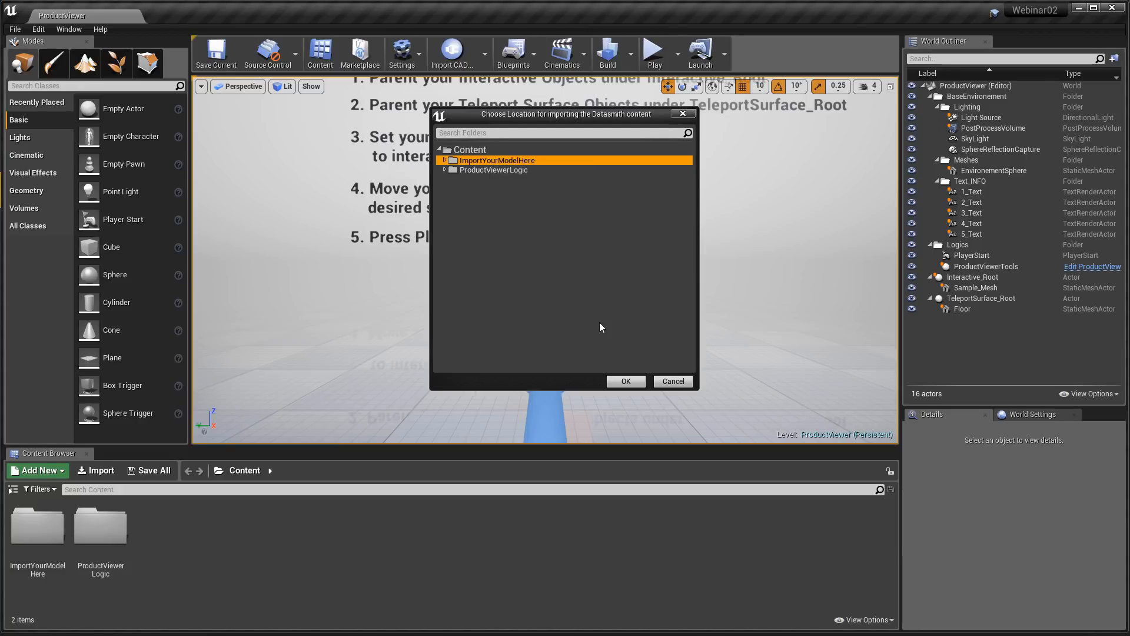
pyautogui.click(640, 382)
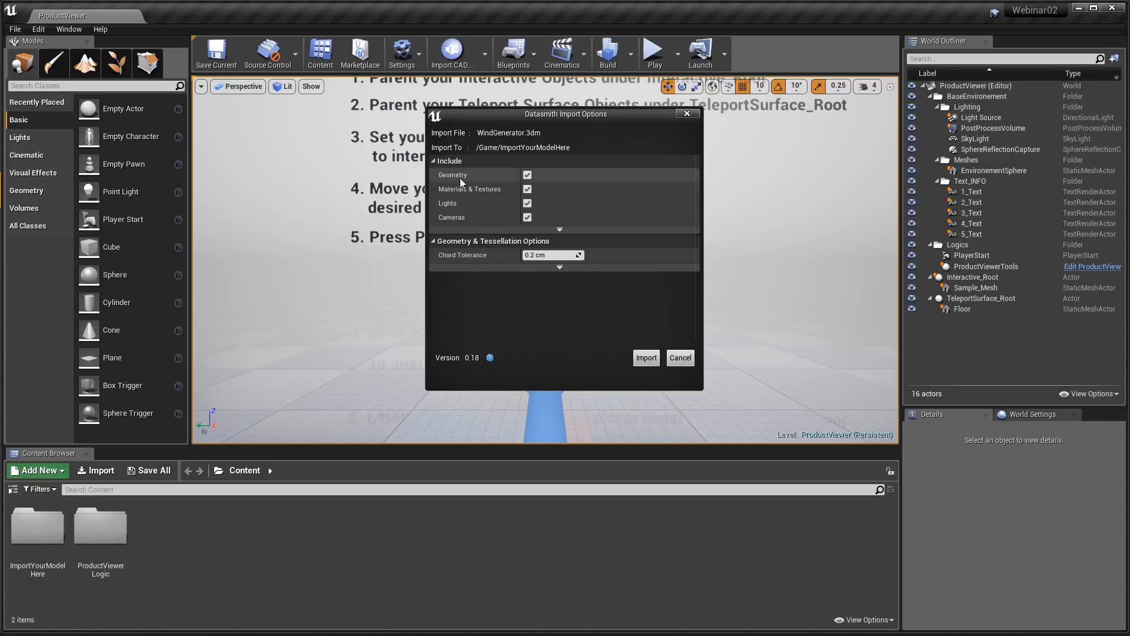
# - Exclude lights and cameras from the Datasmith import options and import the wind generator model
pyautogui.click(527, 203)
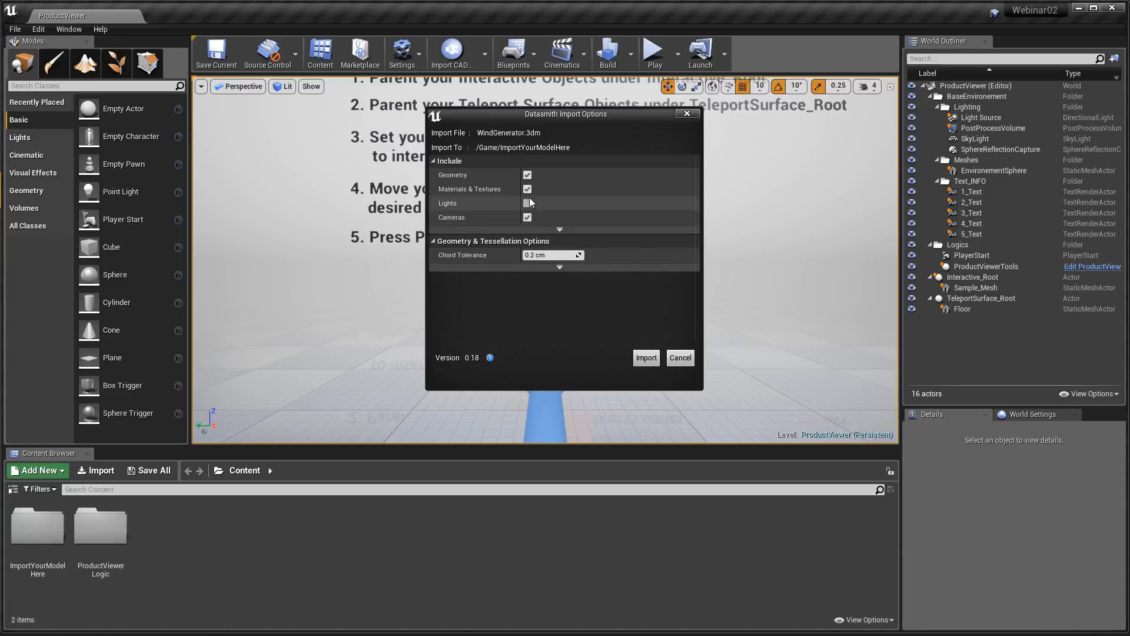
pyautogui.click(528, 218)
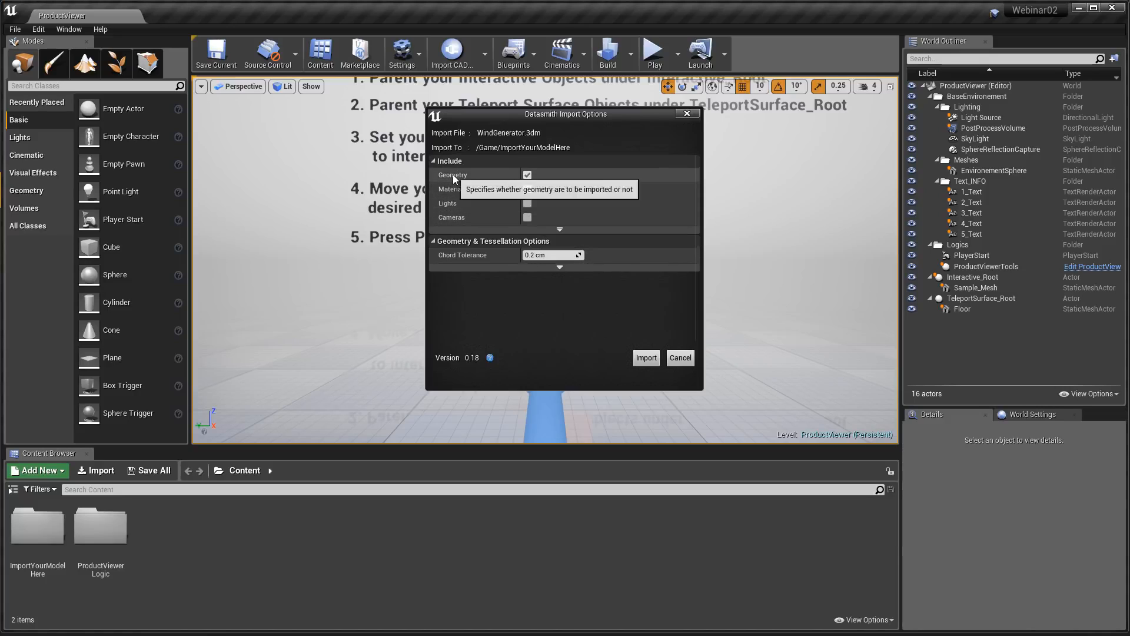
pyautogui.click(644, 363)
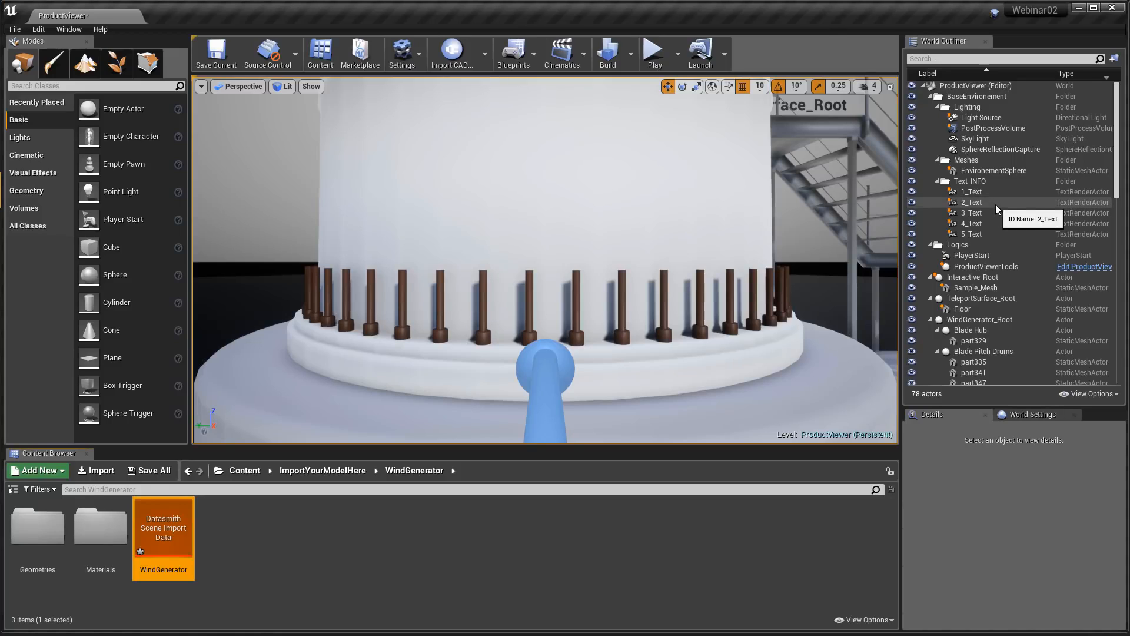
# - Scale WindGenerator_Root to 0.01 in X, Y and Z
pyautogui.click(978, 318)
pyautogui.click(1008, 535)
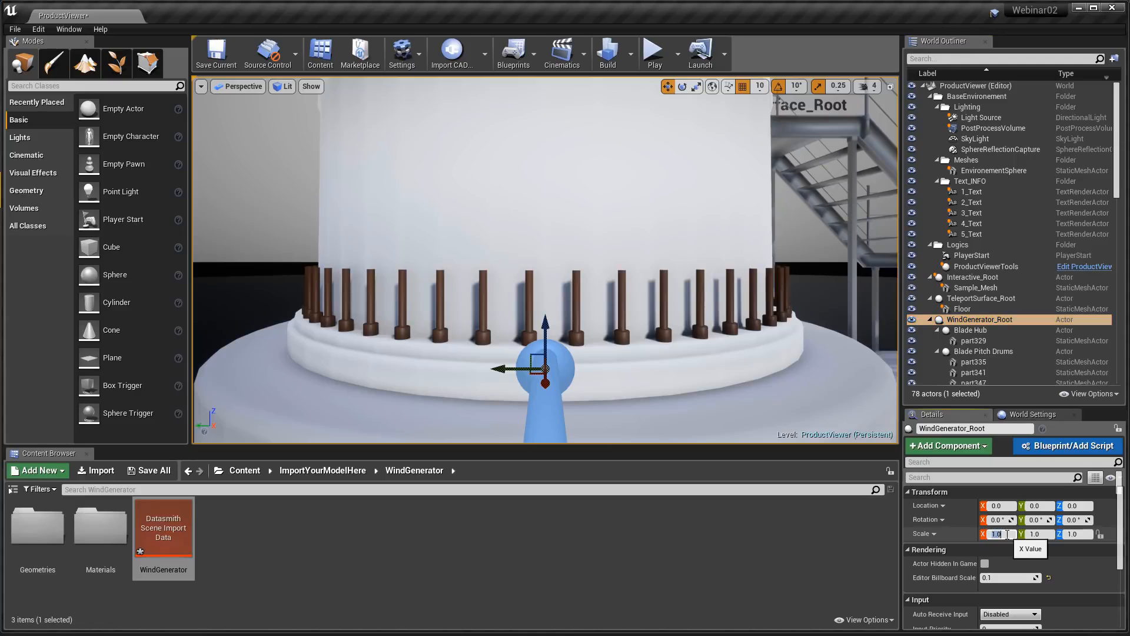
pyautogui.write('.01')
pyautogui.press('Tab')
pyautogui.write('.0')
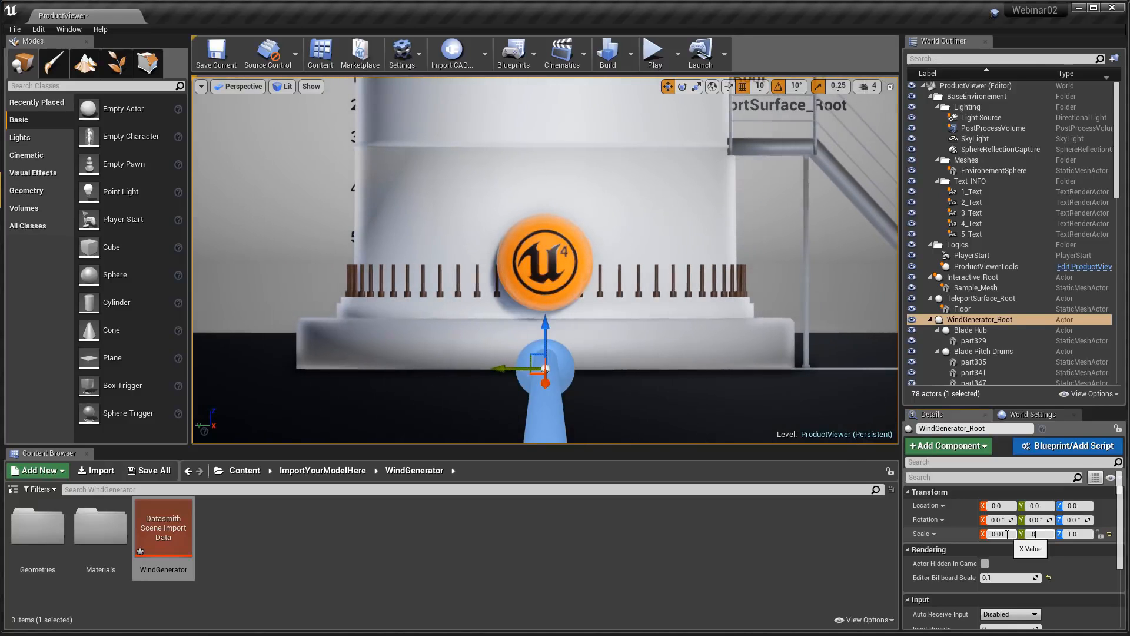
pyautogui.write('1')
pyautogui.press('Tab')
pyautogui.write('.014')
pyautogui.press('Tab')
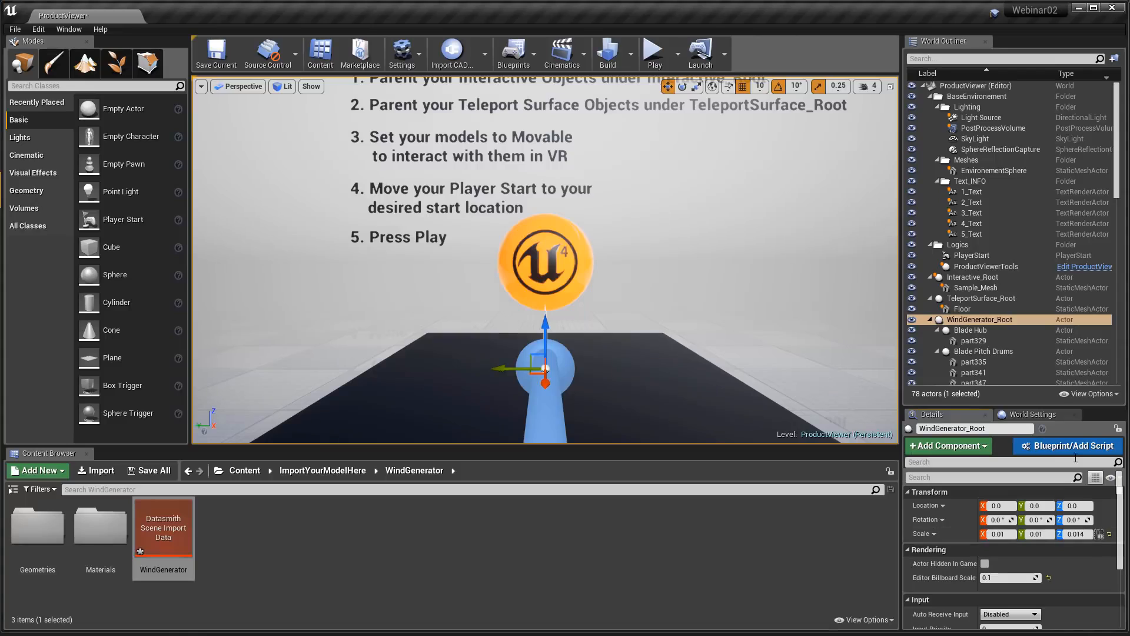
pyautogui.click(1081, 535)
pyautogui.write('.01')
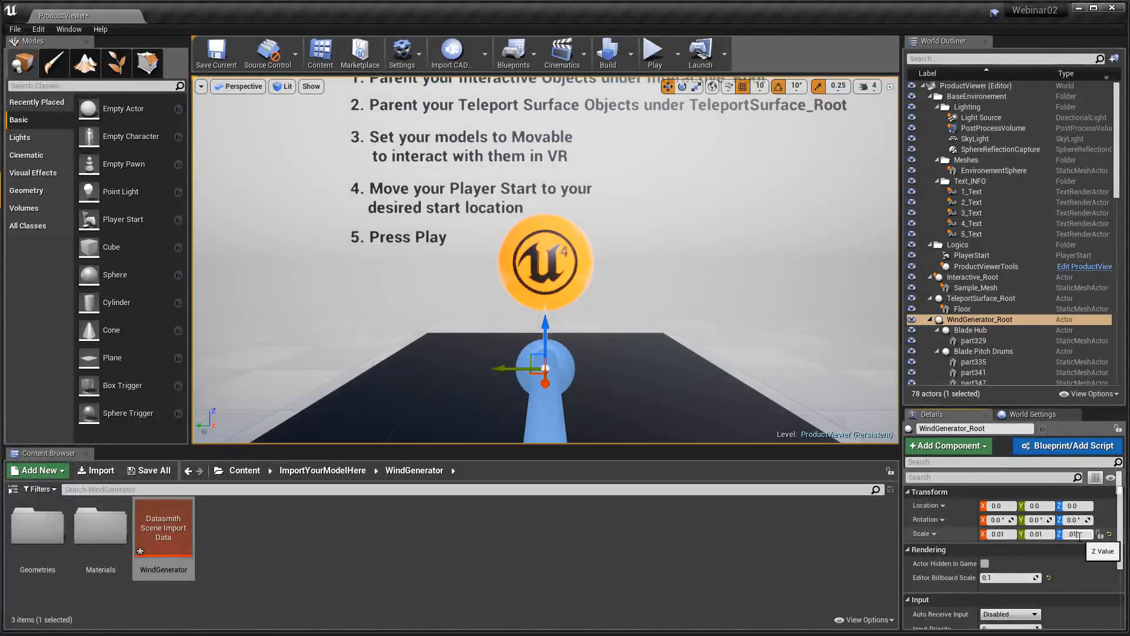
pyautogui.press('Tab')
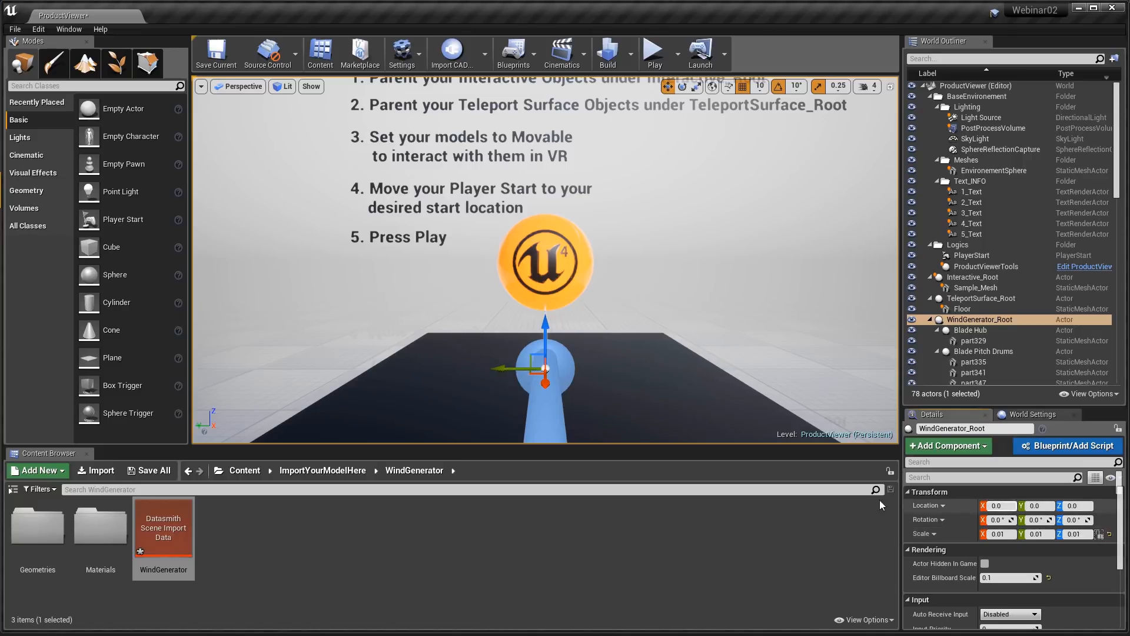
# - Delete the orange Sample_Mesh sphere that stands in front of the wind turbine
pyautogui.scroll(2, 519, 377)
pyautogui.scroll(2, 518, 377)
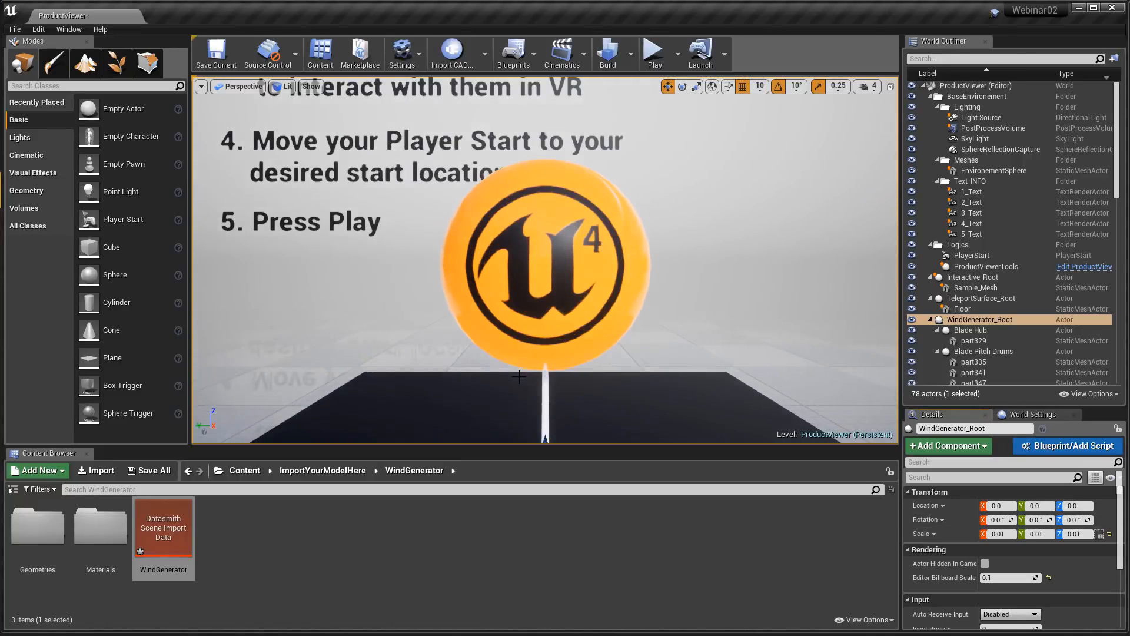
pyautogui.scroll(-2, 519, 377)
pyautogui.click(547, 312)
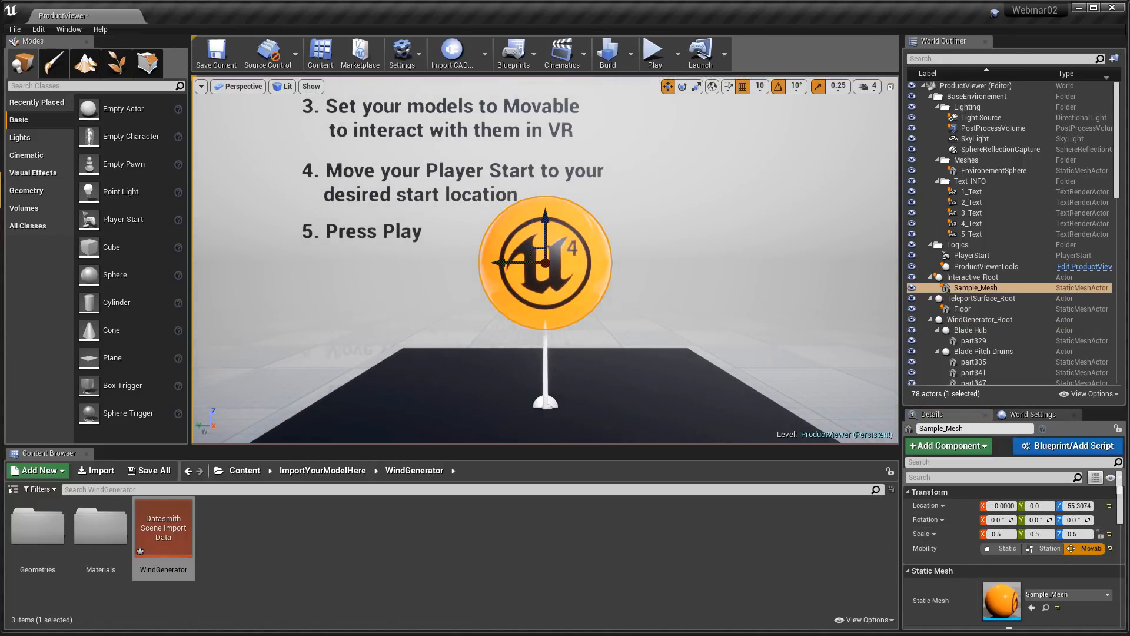
pyautogui.press('Delete')
# - View the scaled-down wind turbine from the side and check the Reimport option of the WindGenerator Datasmith scene asset
pyautogui.moveTo(713, 357); pyautogui.dragTo(621, 370, button='right')
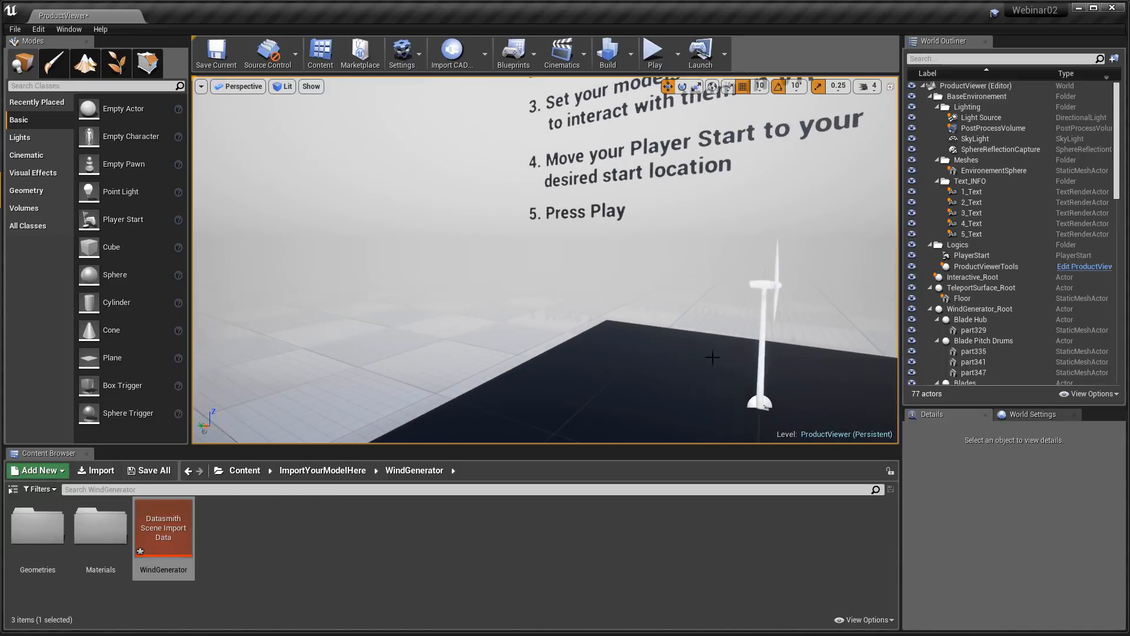
pyautogui.moveTo(770, 367); pyautogui.dragTo(892, 378, button='middle')
pyautogui.scroll(2, 627, 338)
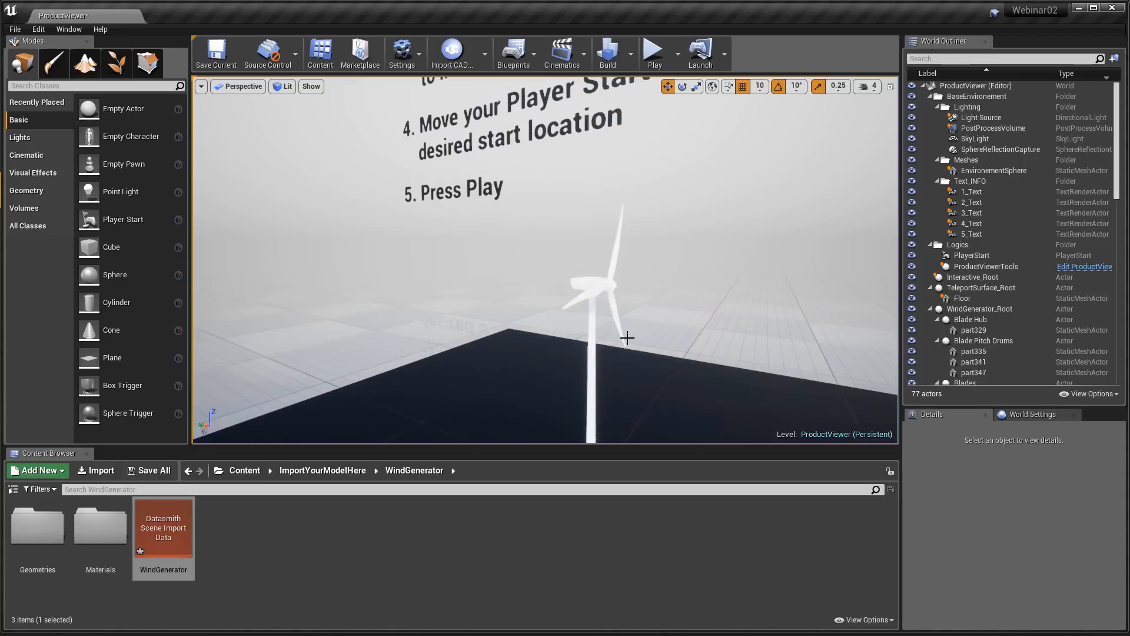
pyautogui.scroll(-2, 627, 337)
pyautogui.scroll(2, 627, 338)
pyautogui.click(160, 518)
pyautogui.rightClick(160, 518)
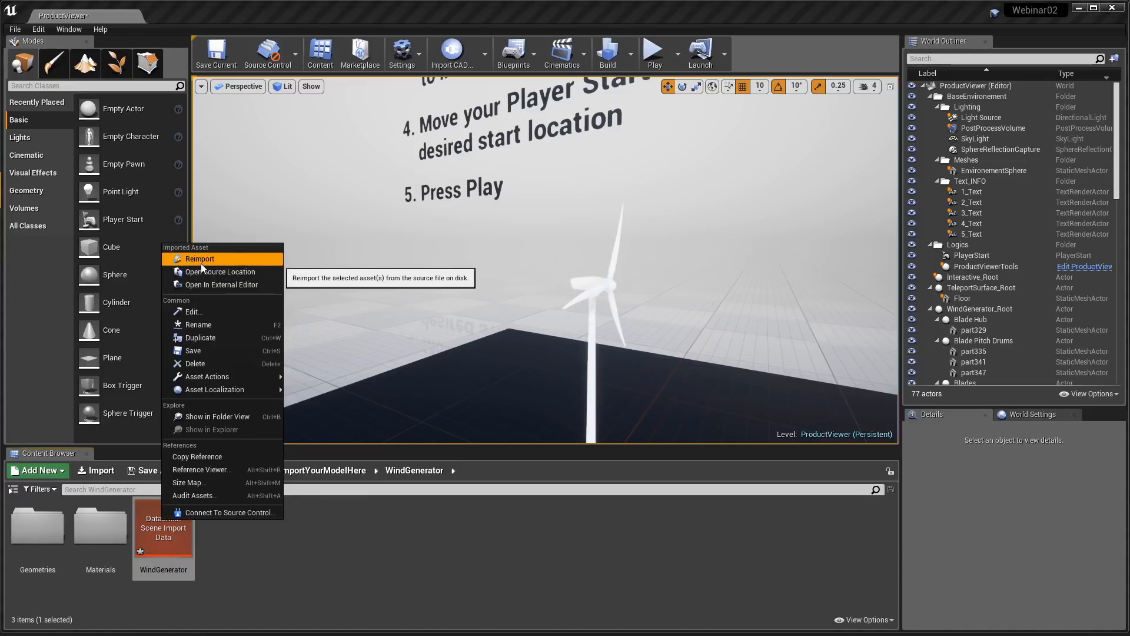
pyautogui.click(700, 233)
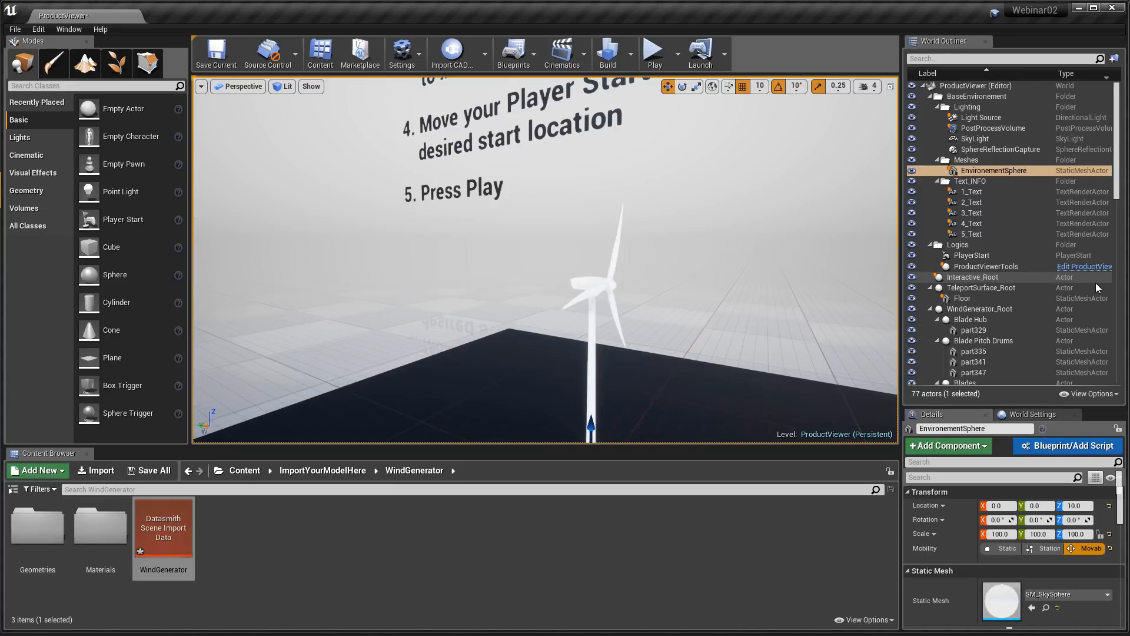
# - Add an element to the Interactive Root array of ProductViewerTools and assign WindGenerator_Root to it
pyautogui.click(1003, 269)
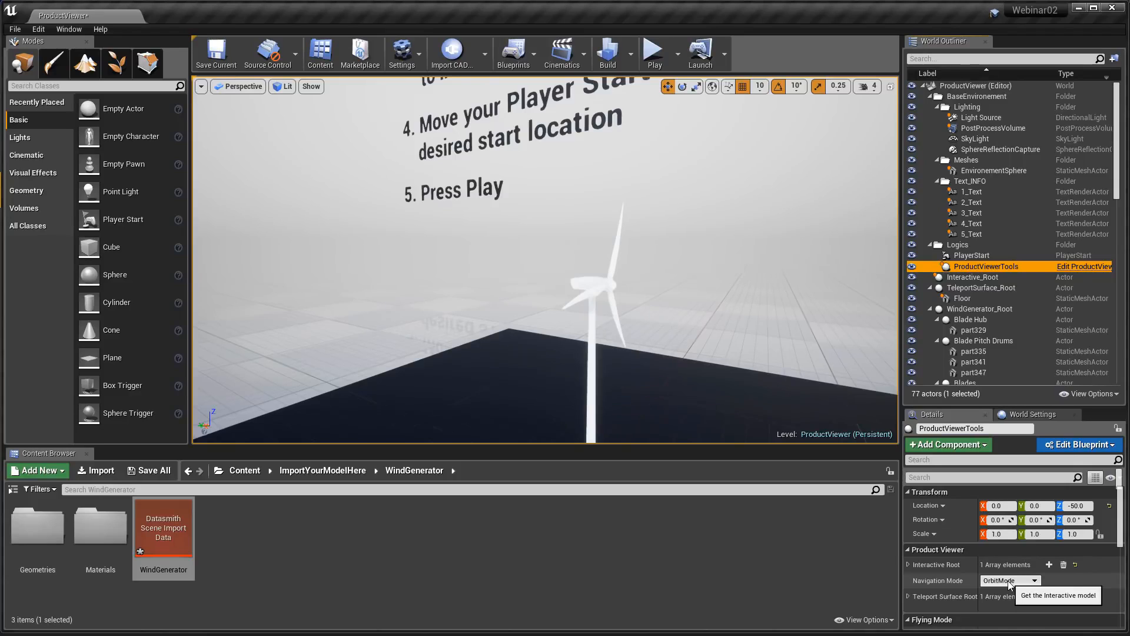
pyautogui.click(1048, 565)
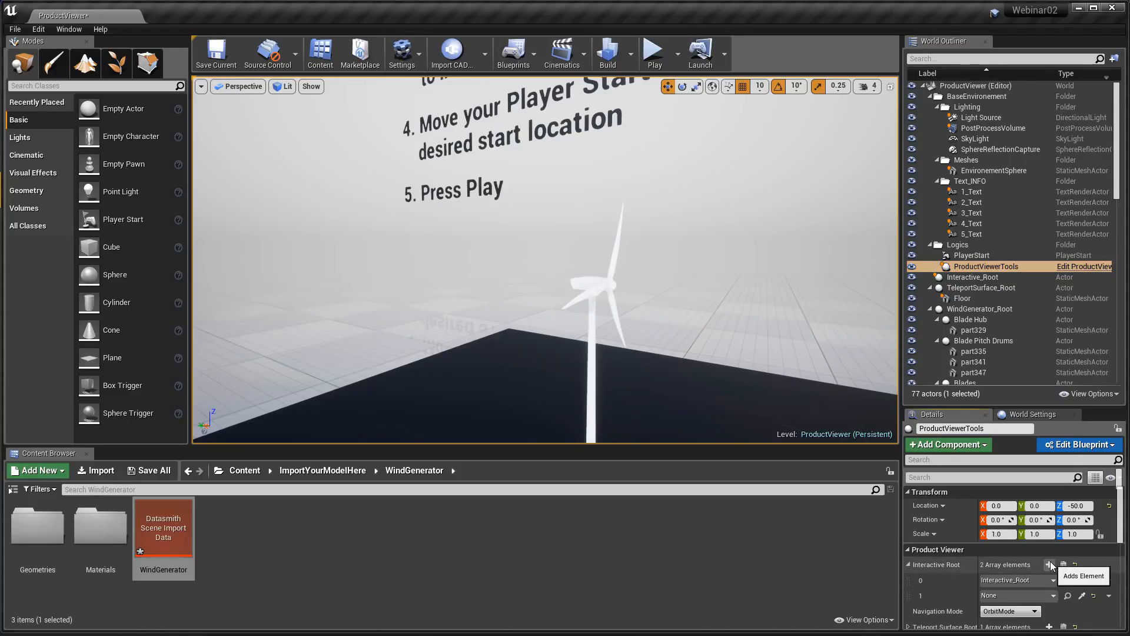
pyautogui.click(1053, 596)
pyautogui.scroll(-4, 1028, 511)
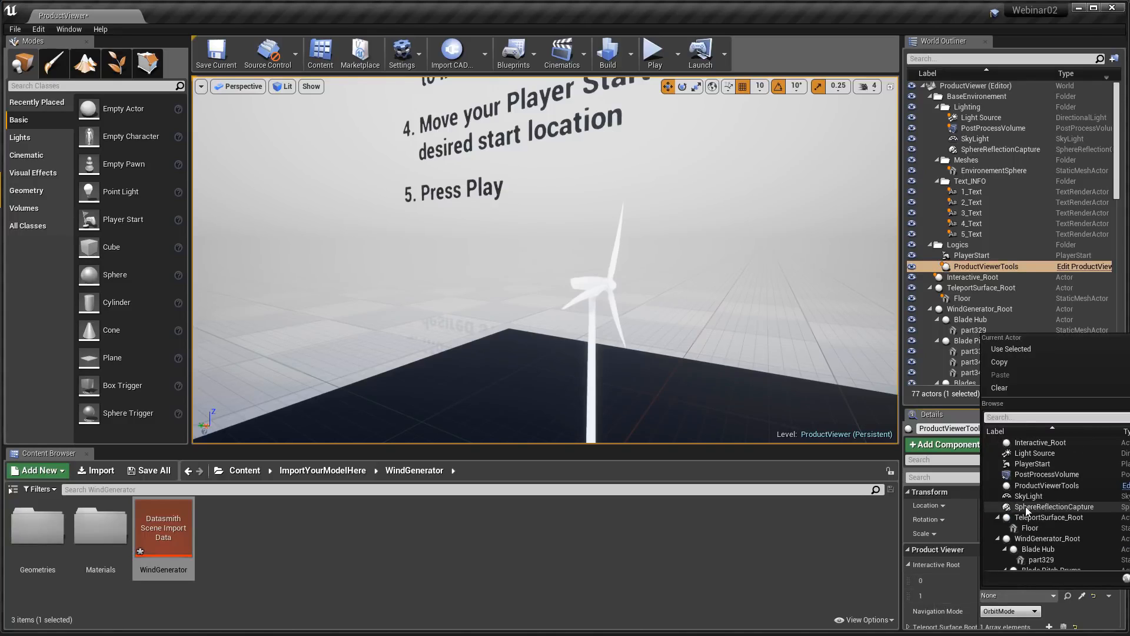
pyautogui.click(1046, 538)
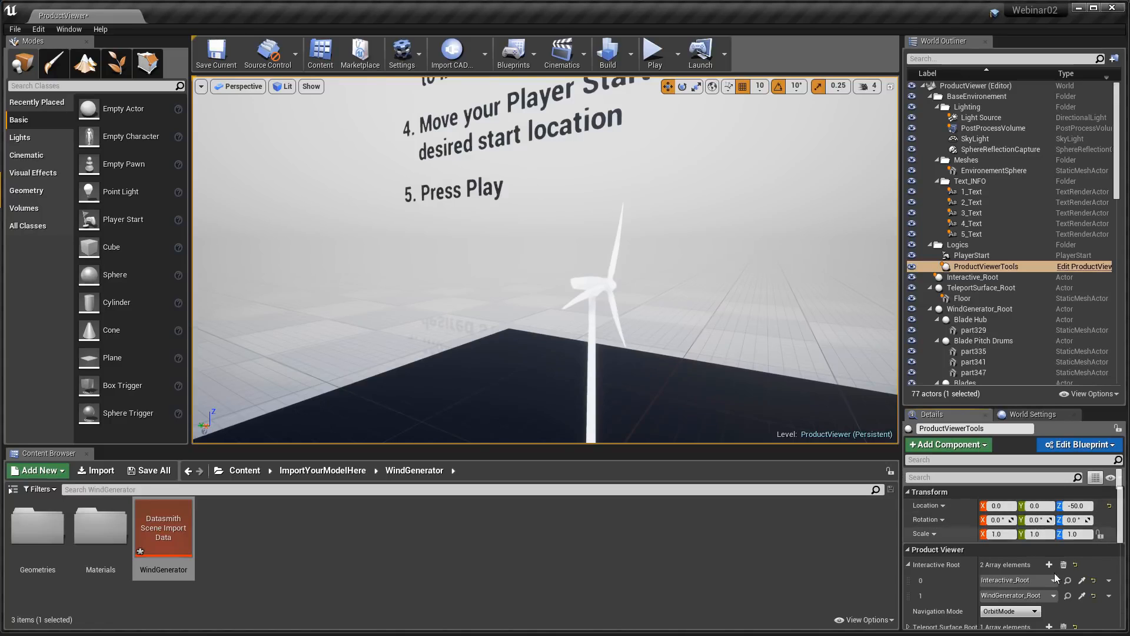
# - Examine the turbine's nacelle and blades up close, selecting the static mesh part154 to see what it covers
pyautogui.scroll(4, 615, 319)
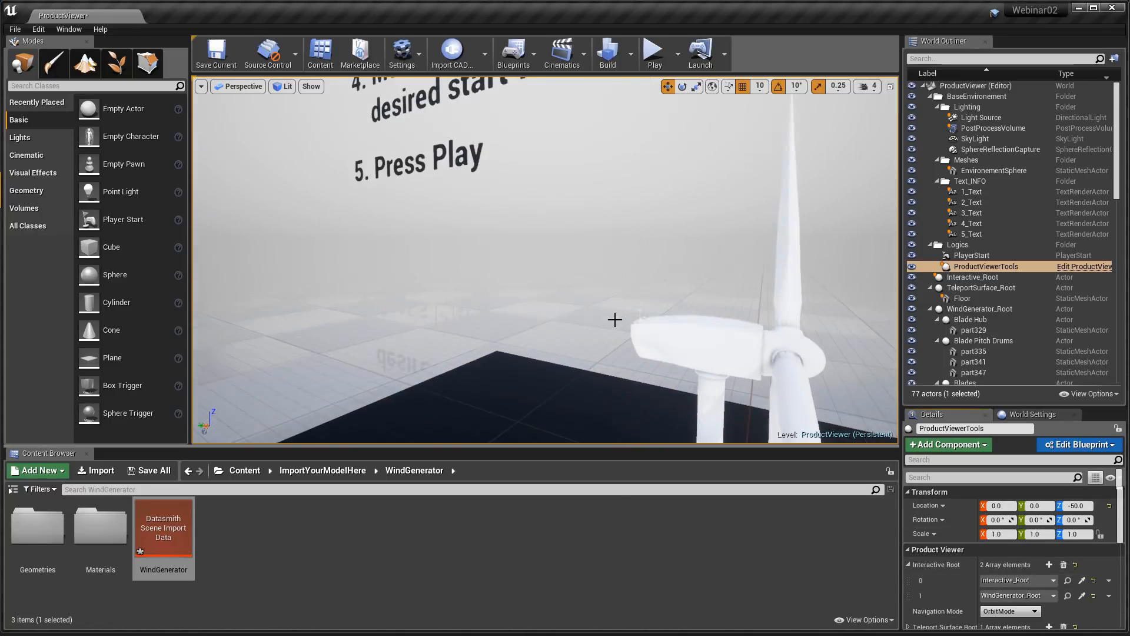
pyautogui.click(683, 352)
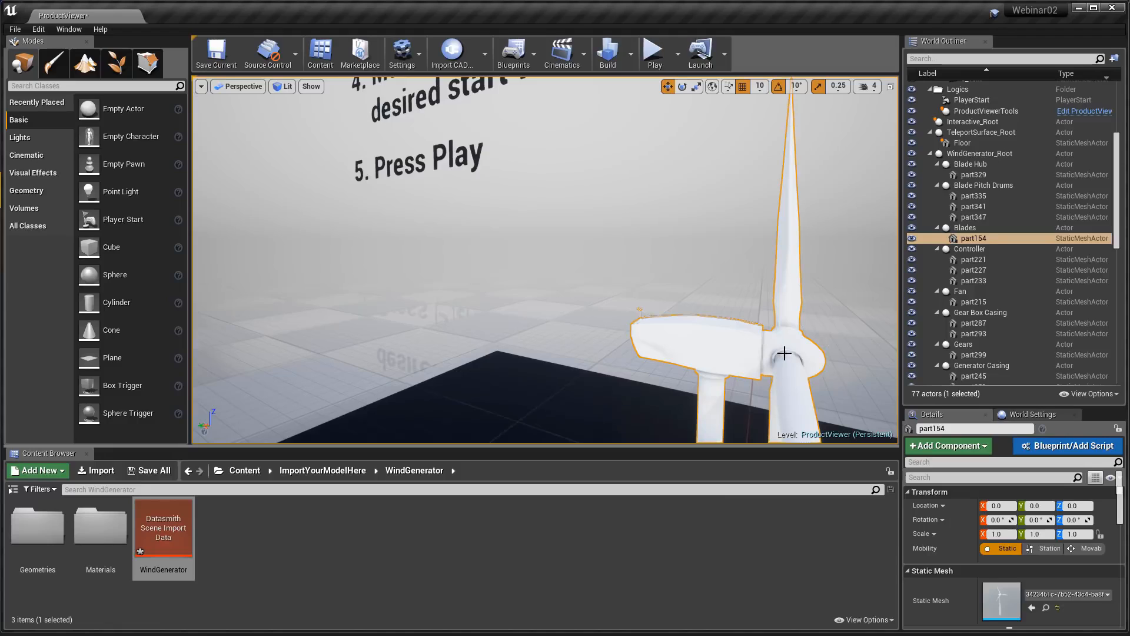
pyautogui.click(846, 222)
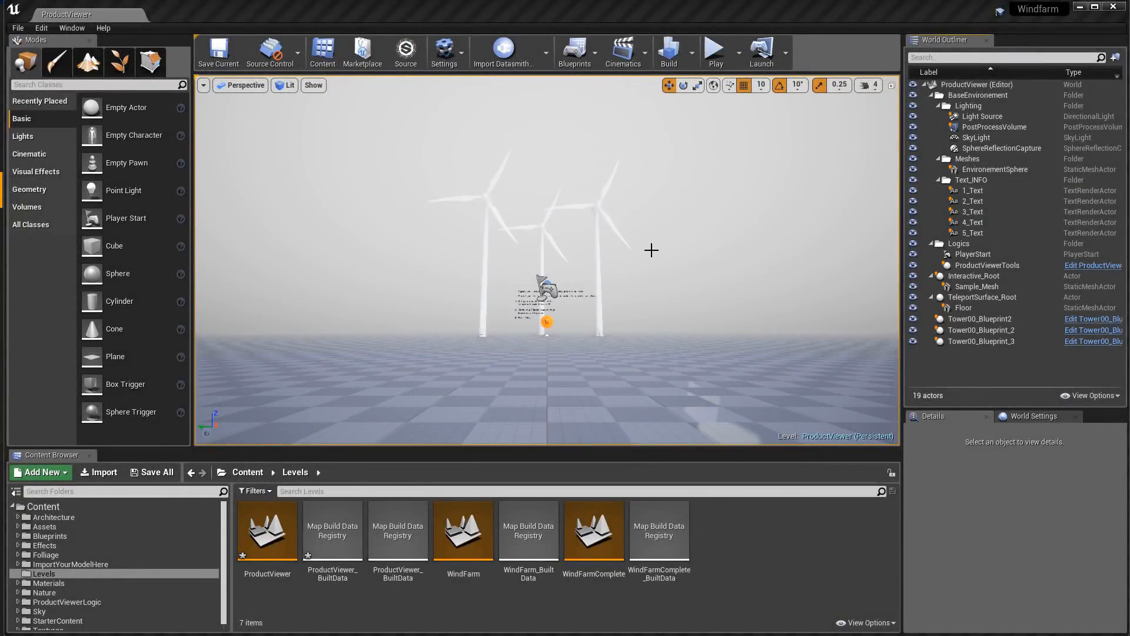
# - Look more closely at the three wind turbines in the Windfarm project's ProductViewer level
pyautogui.scroll(6, 651, 256)
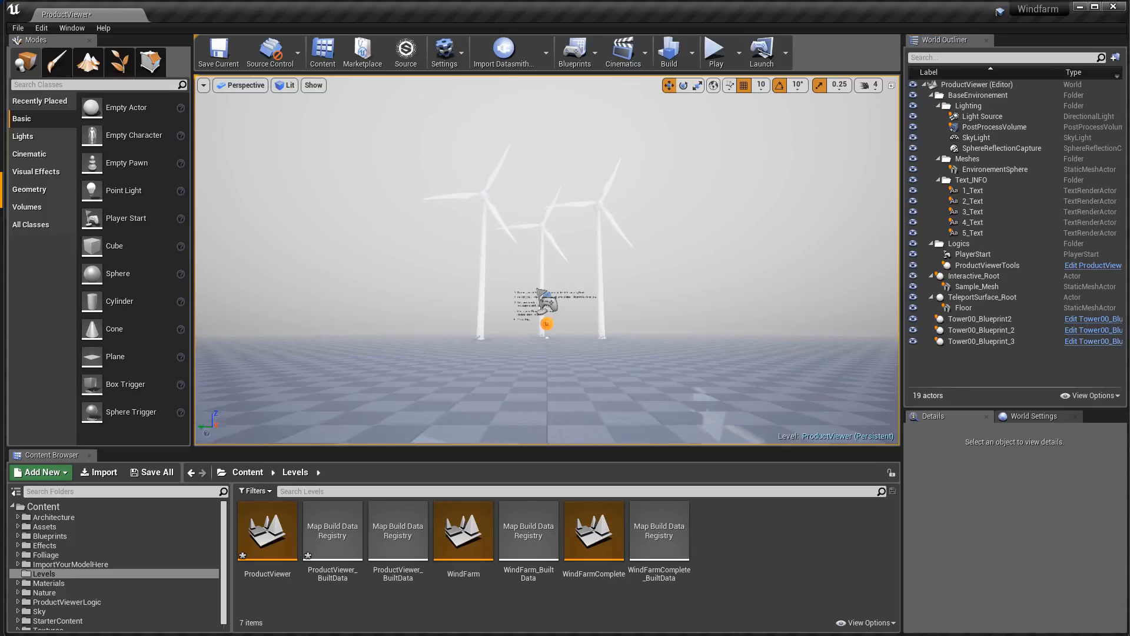
pyautogui.scroll(6, 650, 259)
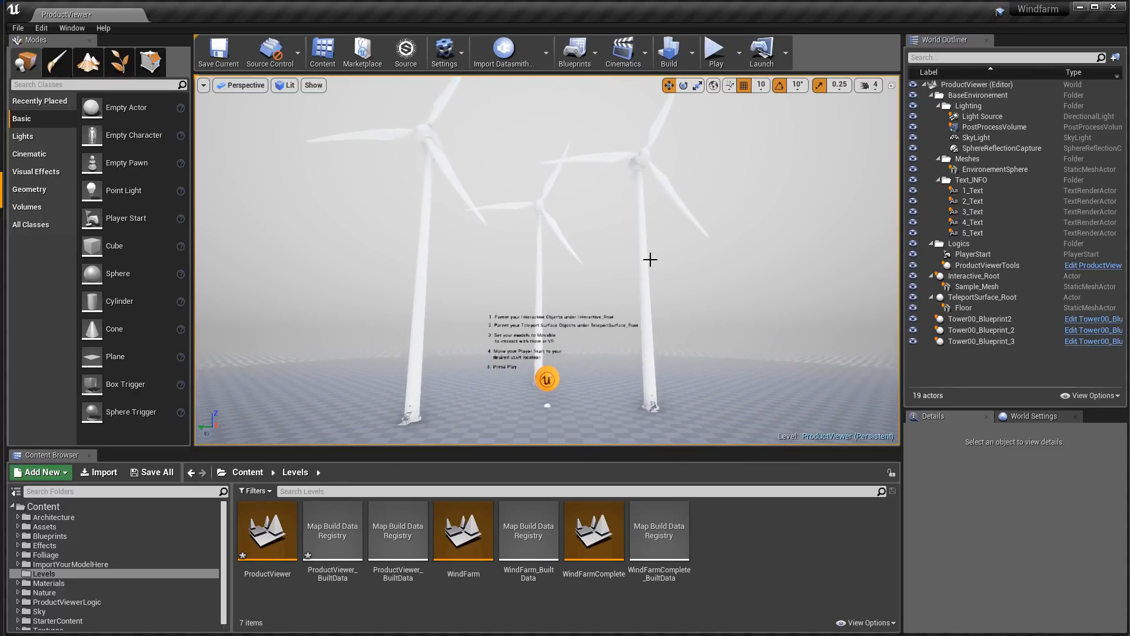
# - Play the ProductViewer level to watch the three wind turbines rotate, and end the play session
pyautogui.click(717, 57)
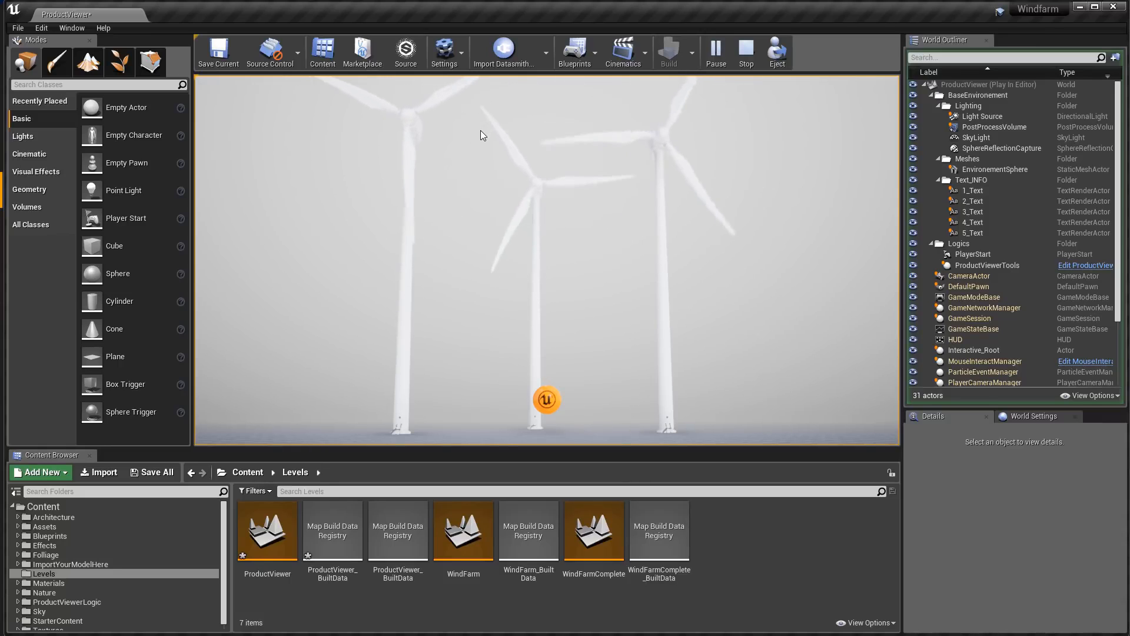
pyautogui.click(749, 56)
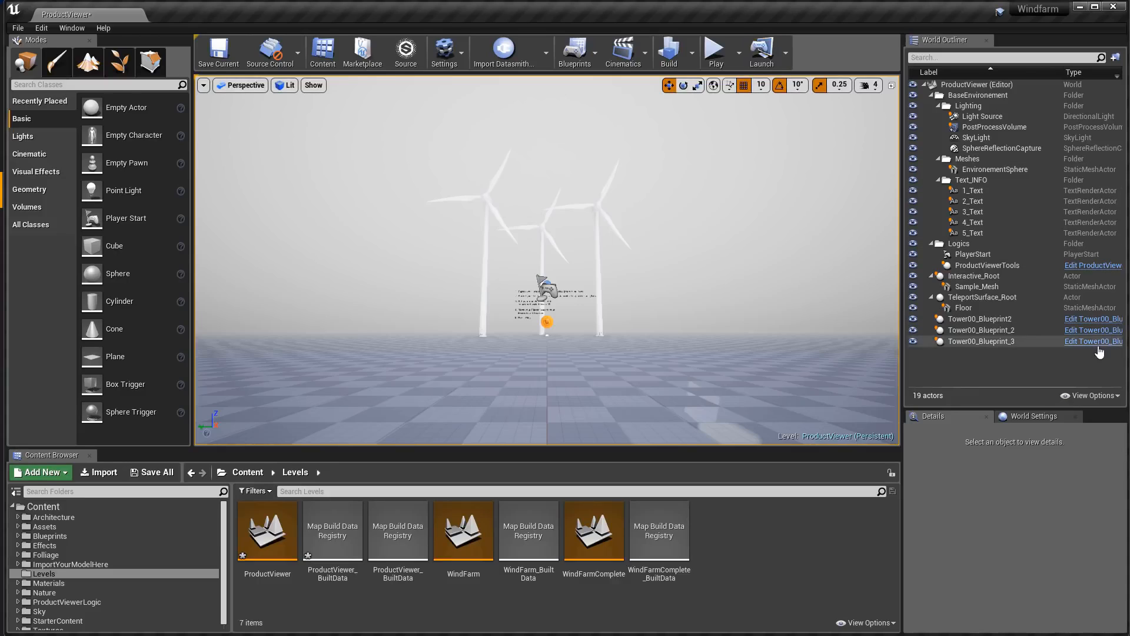
# - Examine the Event Graph of Tower00_Blueprint, spacing out the Event Tick, Blades and AddLocalRotation nodes, and close the blueprint
pyautogui.click(1097, 331)
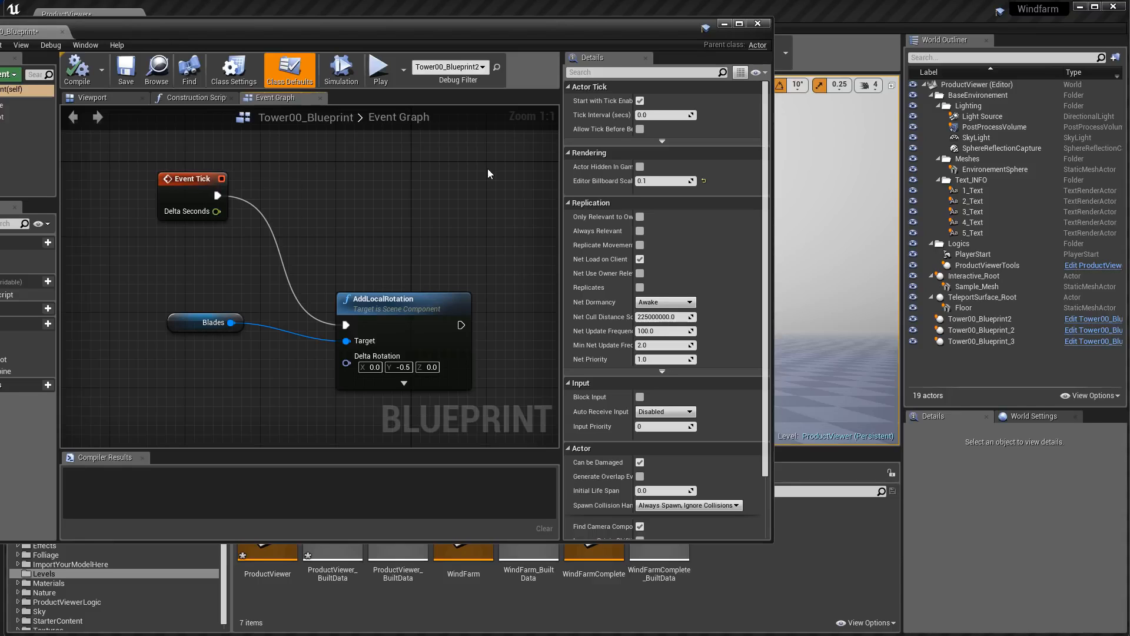
pyautogui.moveTo(195, 194); pyautogui.dragTo(186, 174)
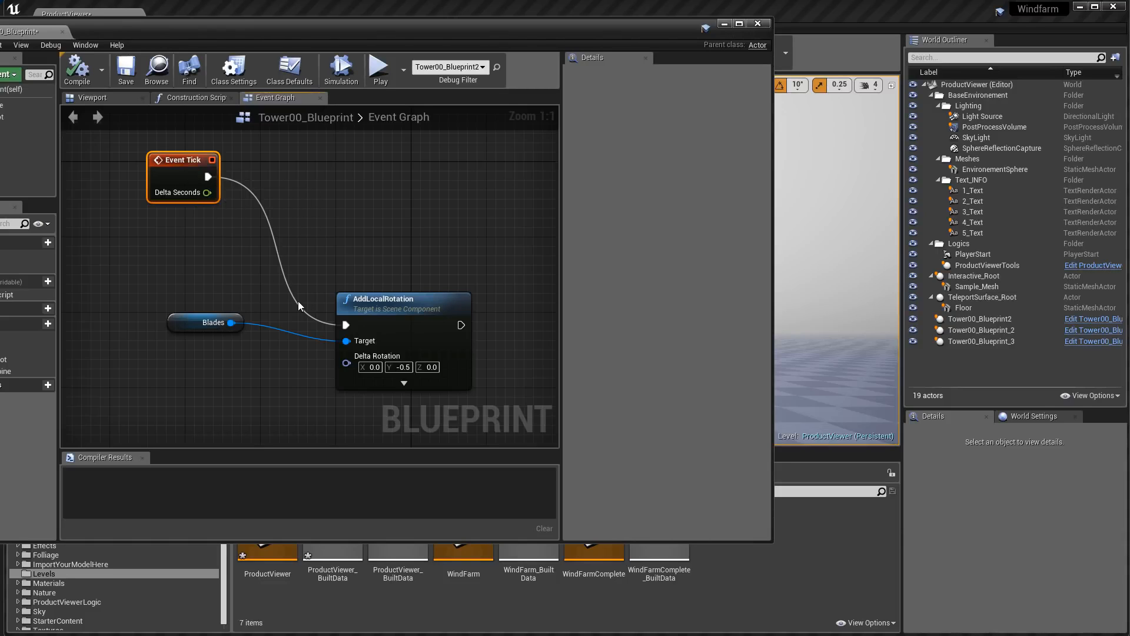
pyautogui.moveTo(192, 326); pyautogui.dragTo(173, 298)
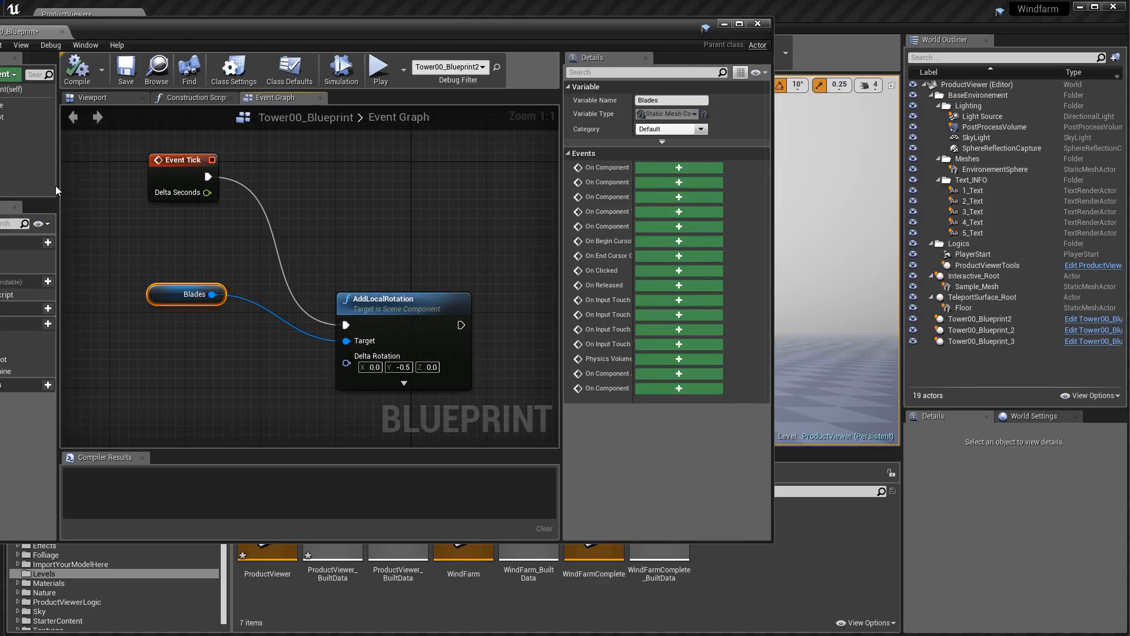
pyautogui.moveTo(392, 308); pyautogui.dragTo(410, 272)
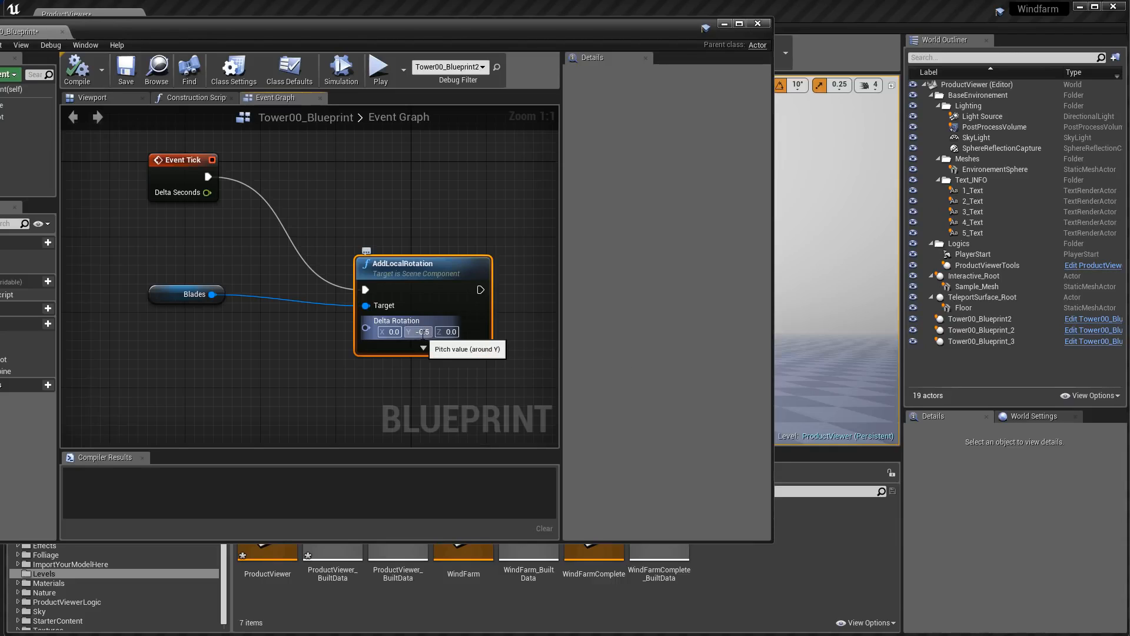
pyautogui.click(758, 24)
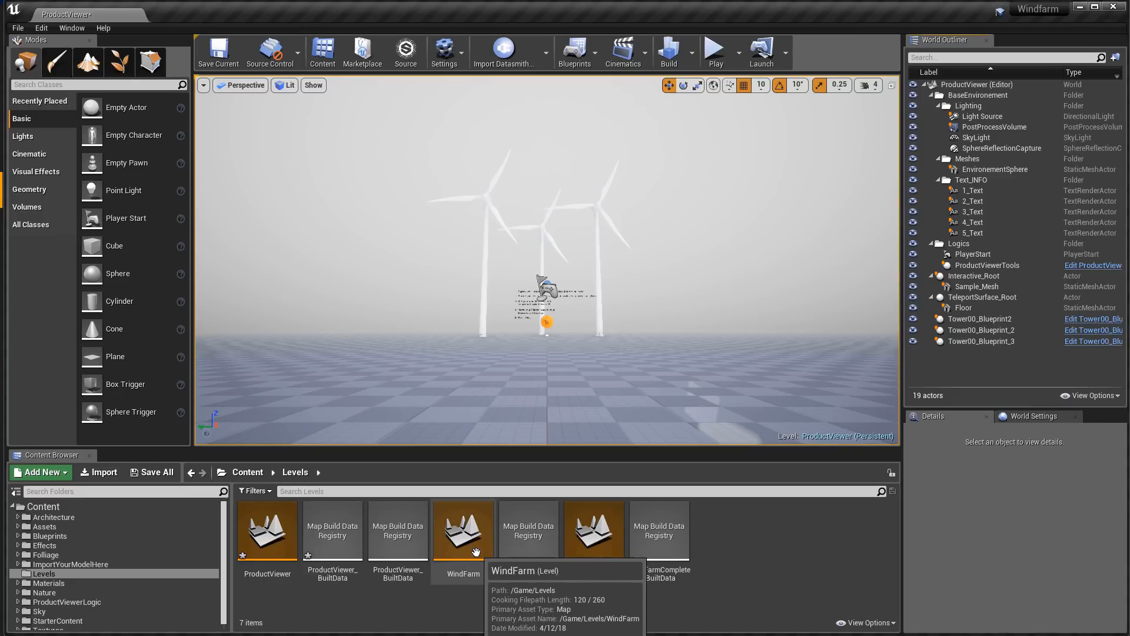
# - Open the WindFarm level without saving the changes to Tower00_Blueprint and ProductViewer
pyautogui.doubleClick(476, 552)
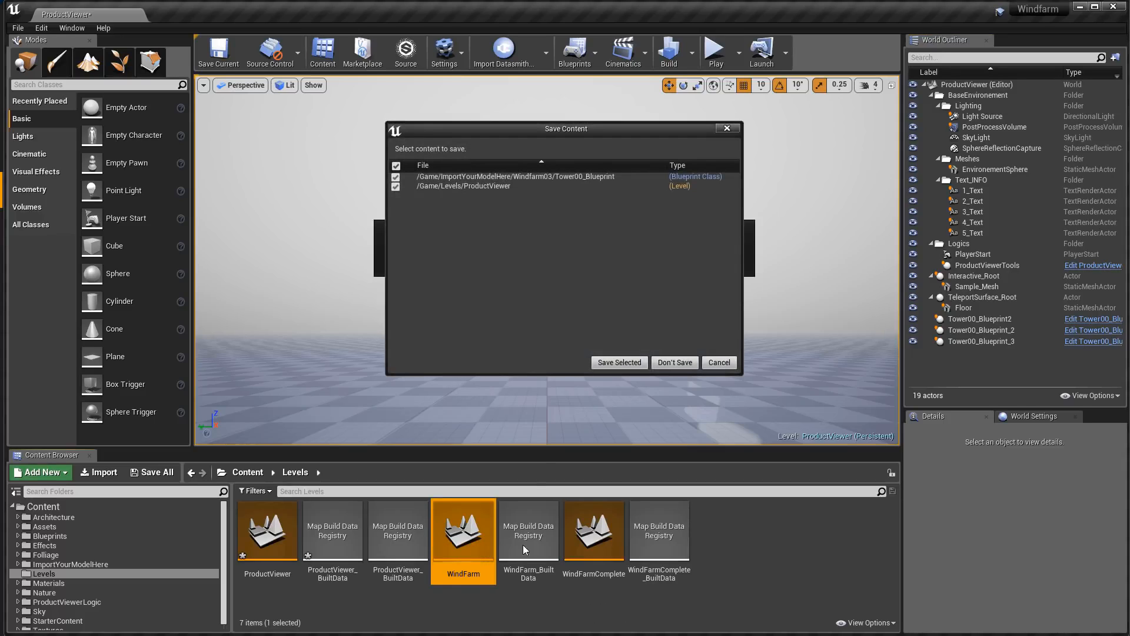
pyautogui.click(675, 363)
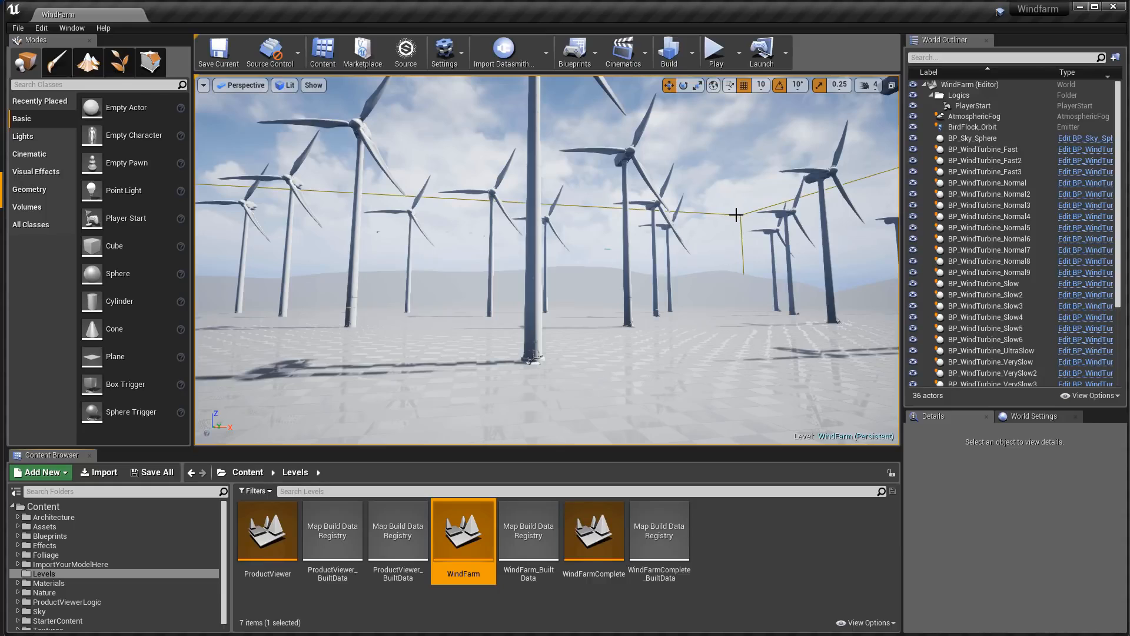
# - Look around the wind farm with the LightmassImportanceVolume selected, and play the level to watch the turbines rotate
pyautogui.click(737, 215)
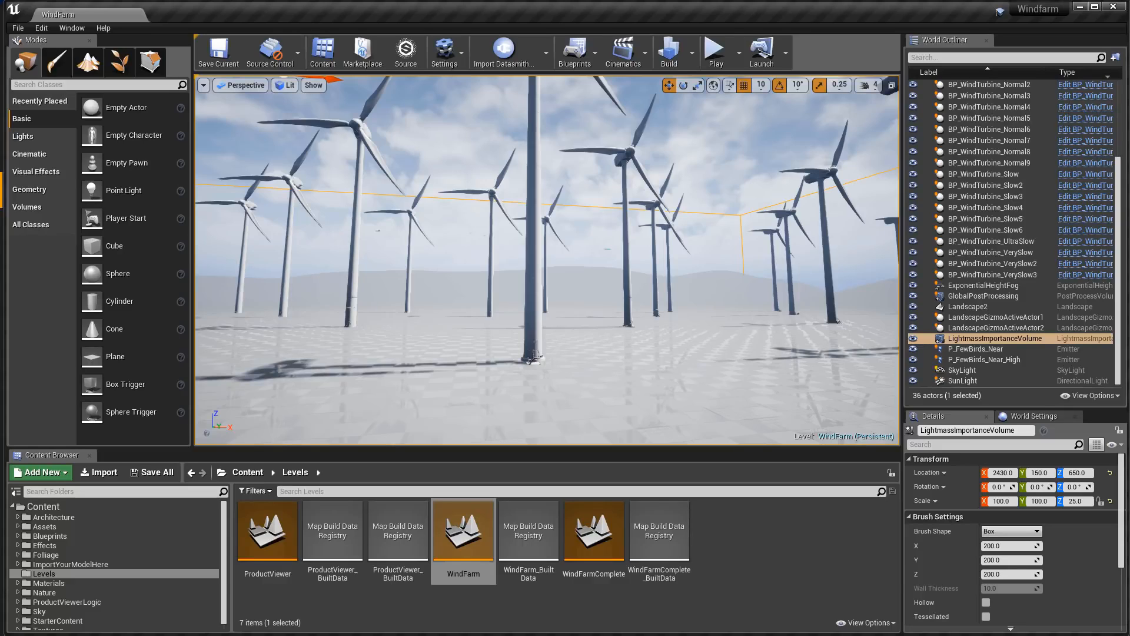
pyautogui.moveTo(454, 265); pyautogui.dragTo(651, 276, button='right')
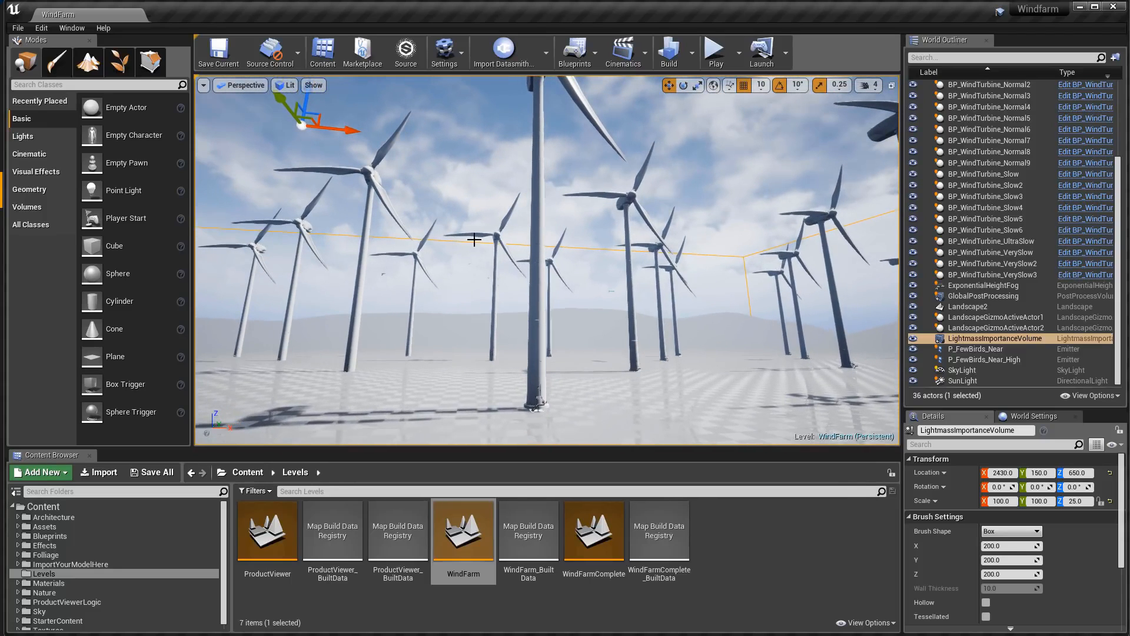
pyautogui.click(707, 52)
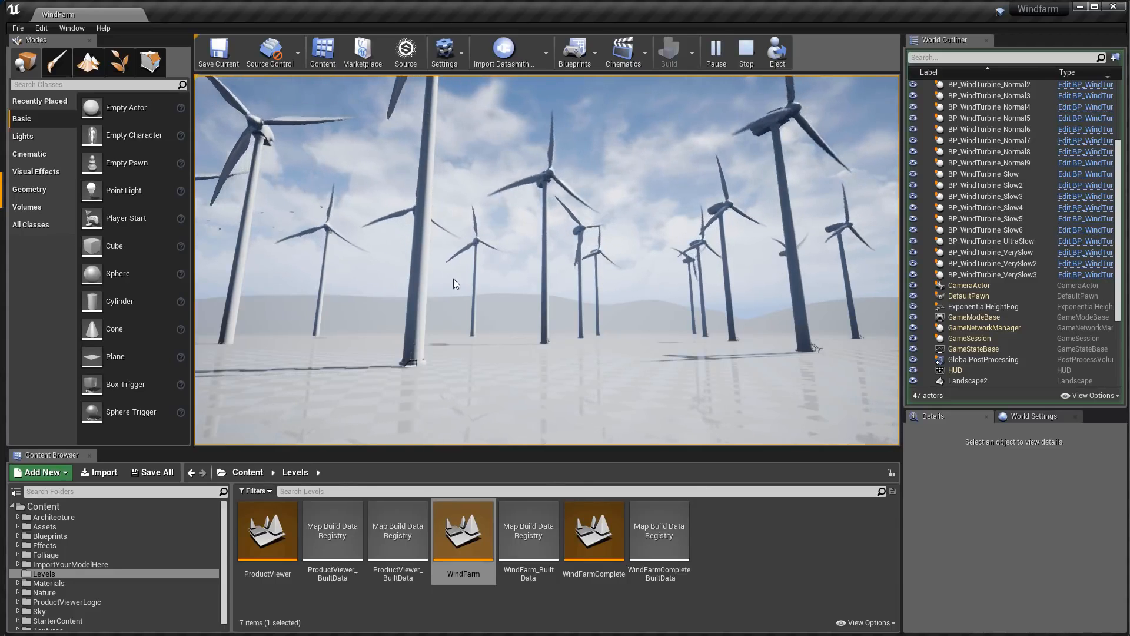
# - Switch to Landscape mode, end the play session and set the Sculpt tool strength to 0.1
pyautogui.click(89, 62)
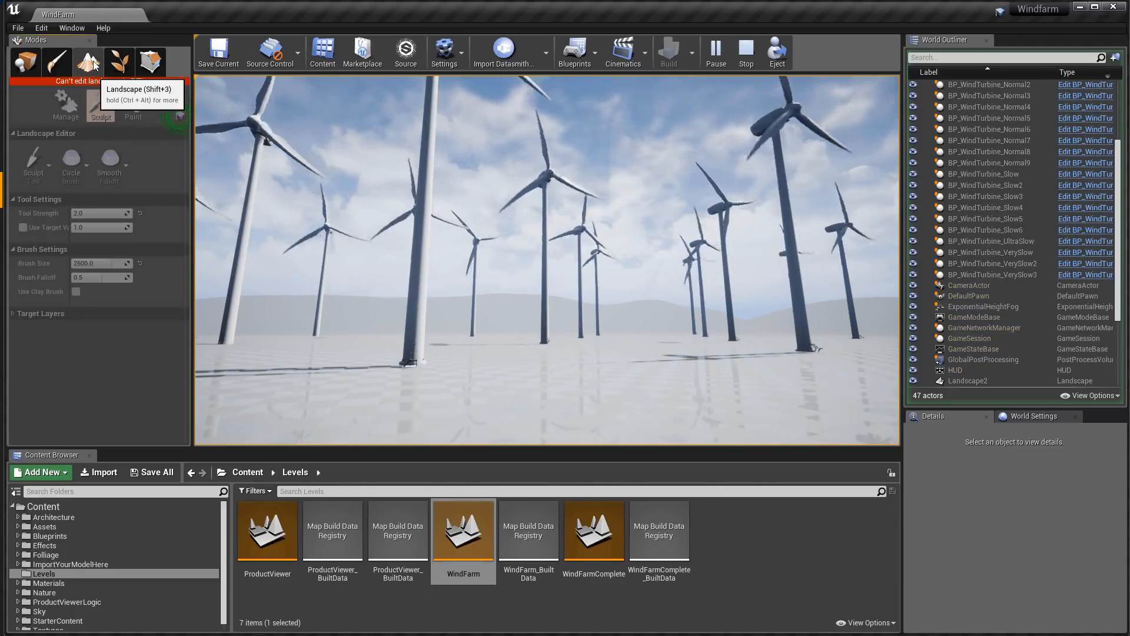
pyautogui.click(745, 55)
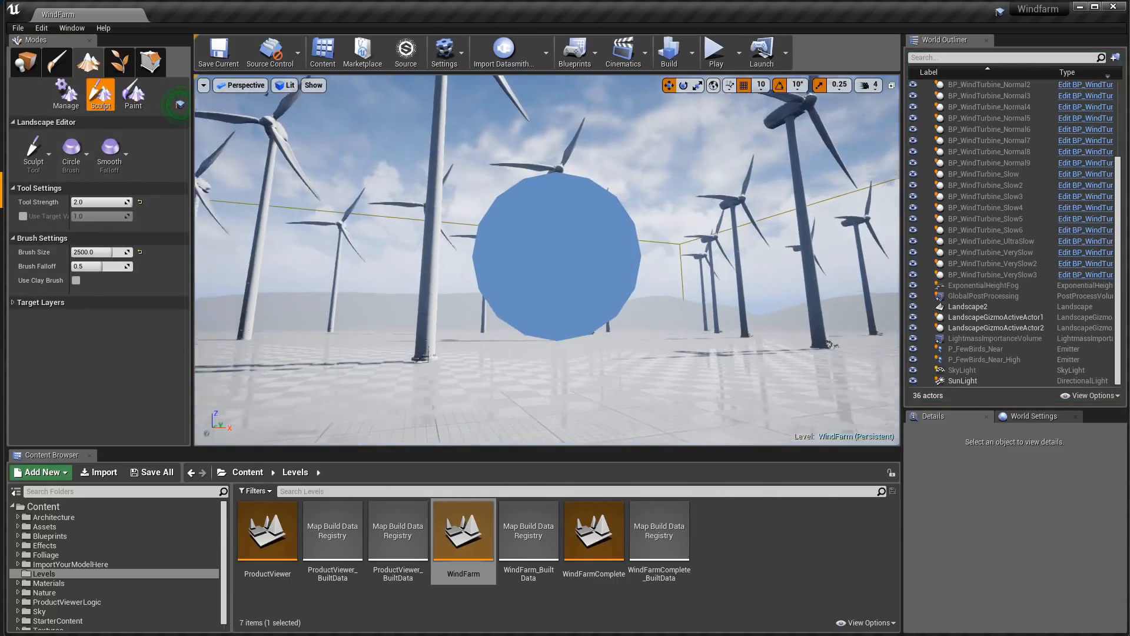
pyautogui.moveTo(619, 252)
pyautogui.mouseDown(button='middle')
pyautogui.moveTo(658, 247)
pyautogui.moveTo(669, 228)
pyautogui.mouseUp(button='middle')
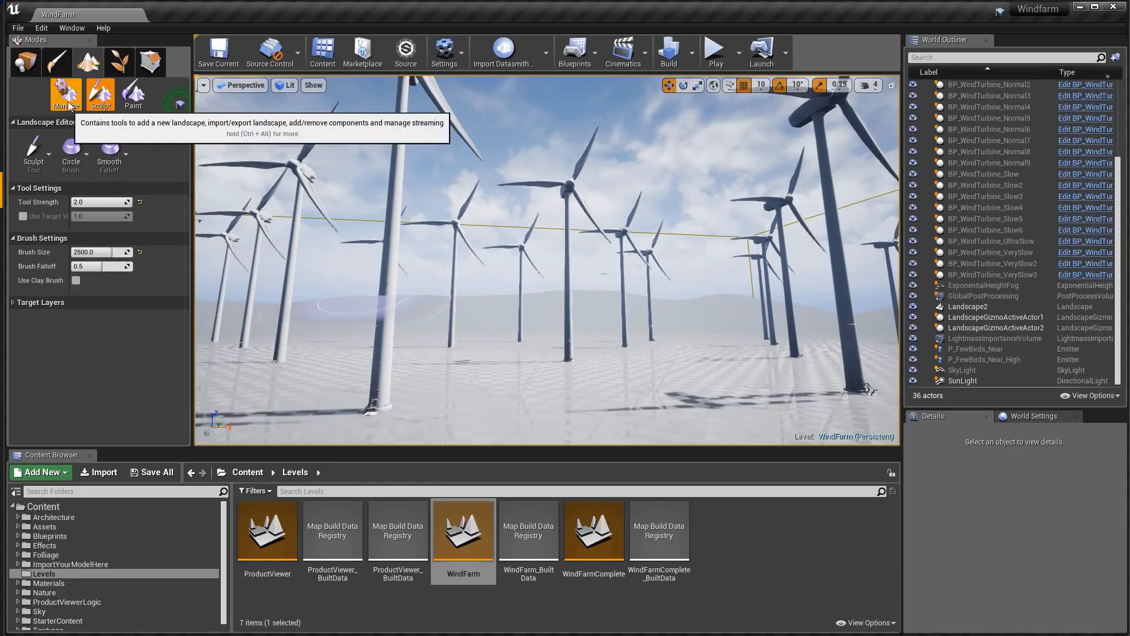
pyautogui.click(94, 202)
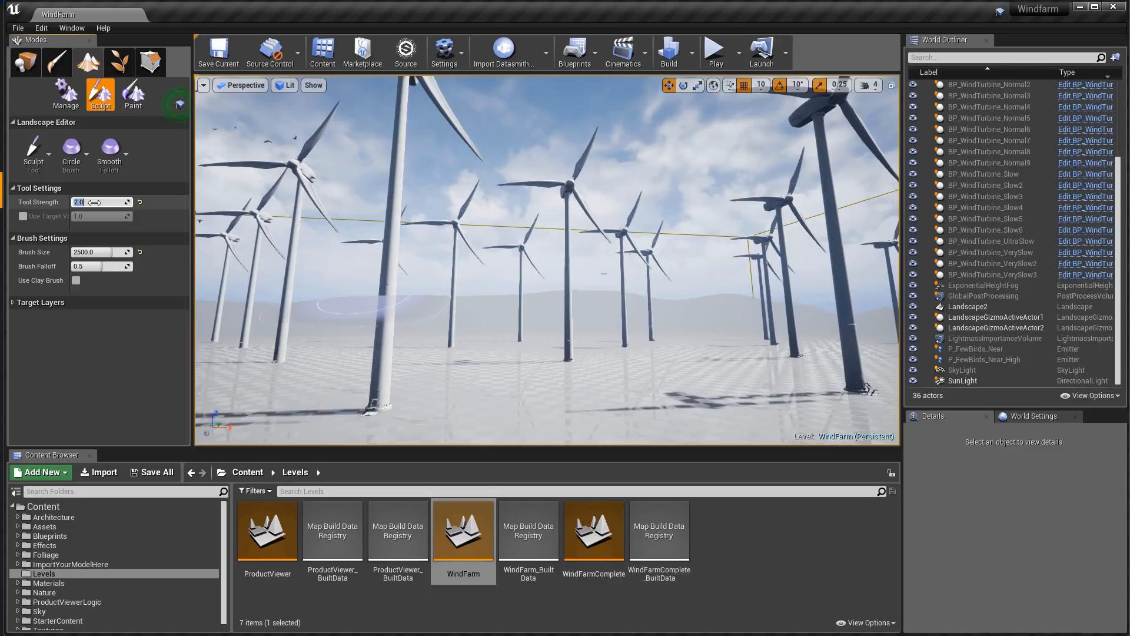
pyautogui.press('Return')
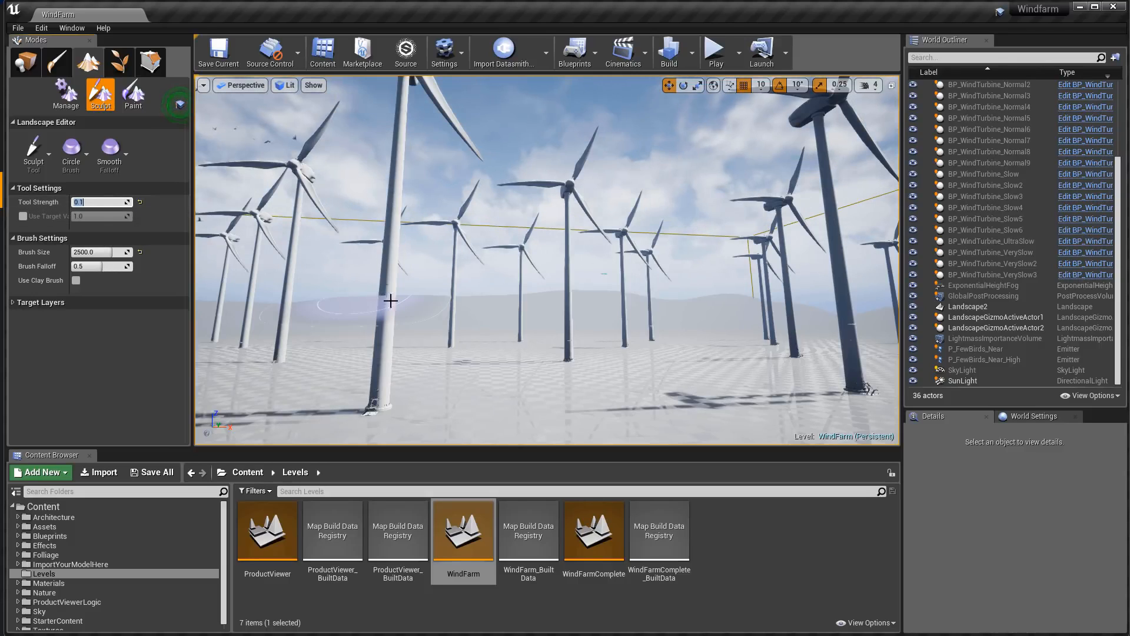
# - Try sculpting a hill in the ground among the turbines, undo the sculpt and return to Place mode
pyautogui.moveTo(507, 314)
pyautogui.mouseDown()
pyautogui.moveTo(683, 300)
pyautogui.moveTo(515, 313)
pyautogui.moveTo(413, 296)
pyautogui.moveTo(238, 303)
pyautogui.moveTo(609, 330)
pyautogui.moveTo(569, 263)
pyautogui.mouseUp()
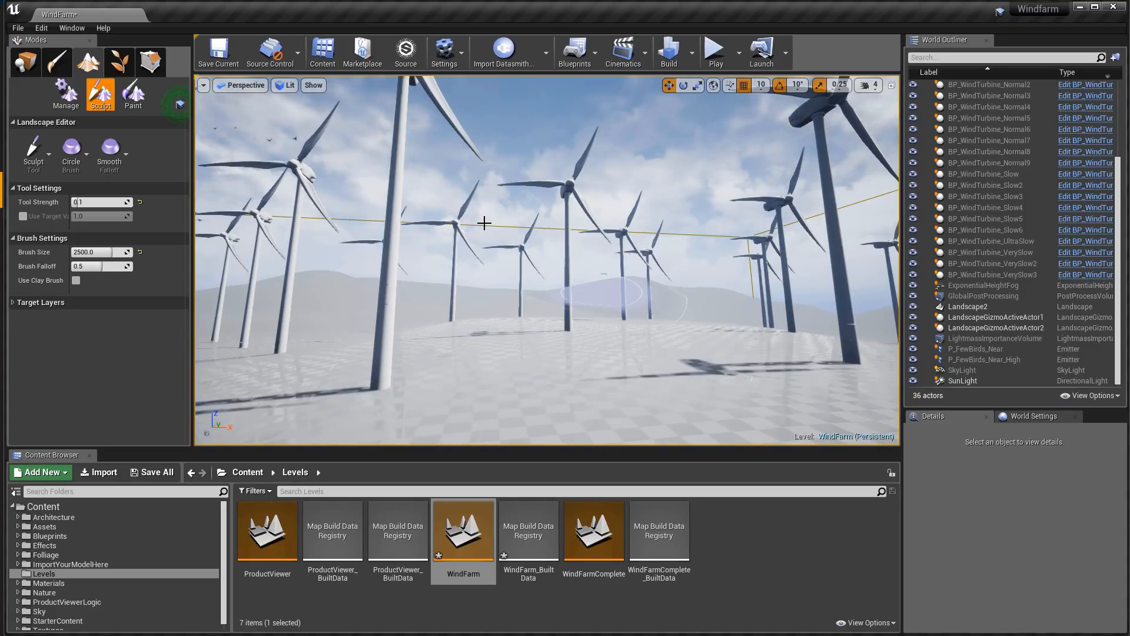
pyautogui.click(41, 29)
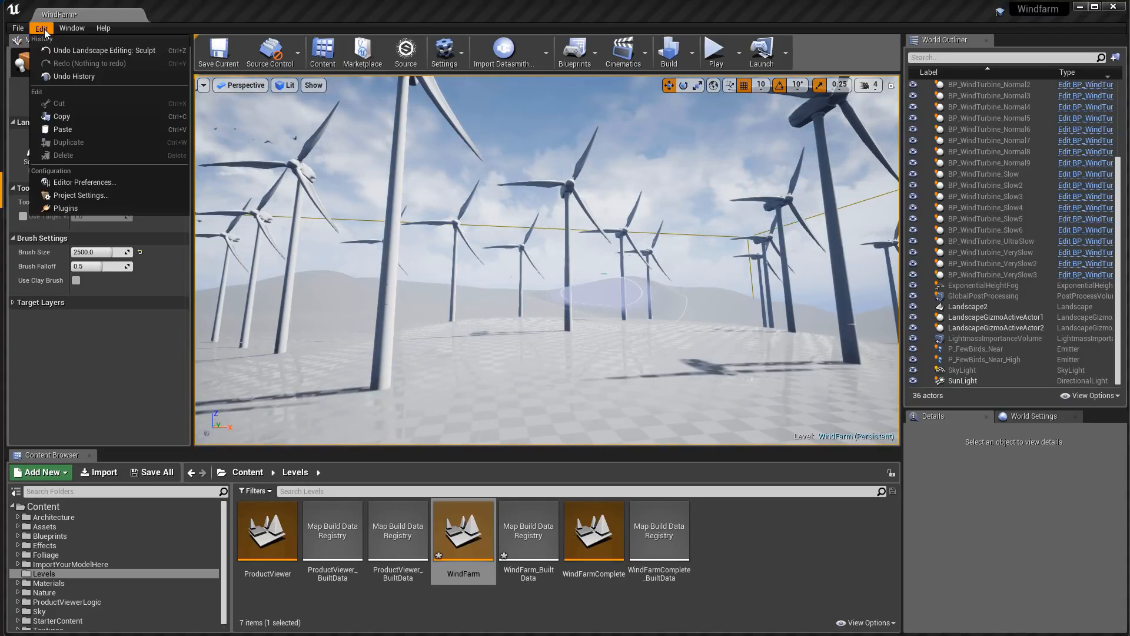
pyautogui.click(55, 46)
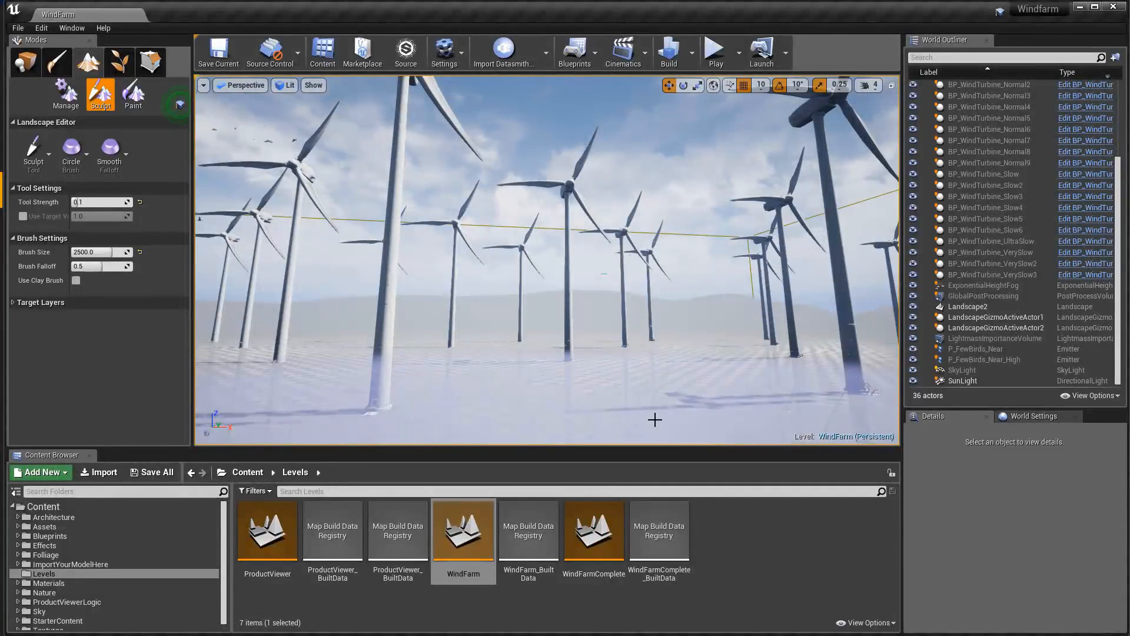
pyautogui.click(26, 62)
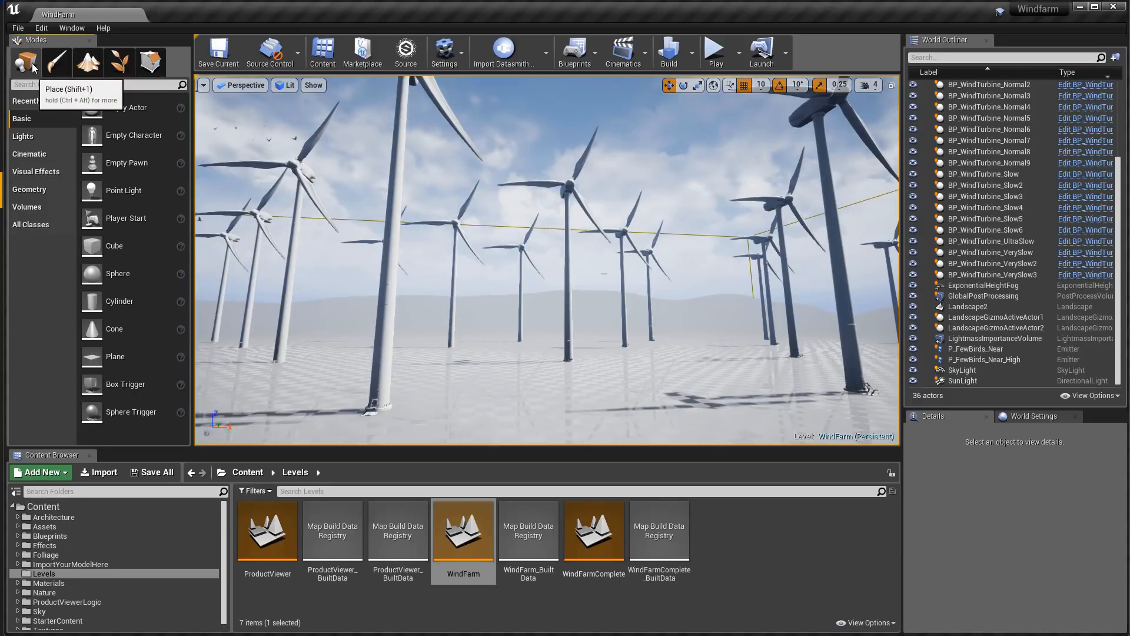
# - Open Substance Source and show the materials included with Unreal Studio
pyautogui.click(405, 57)
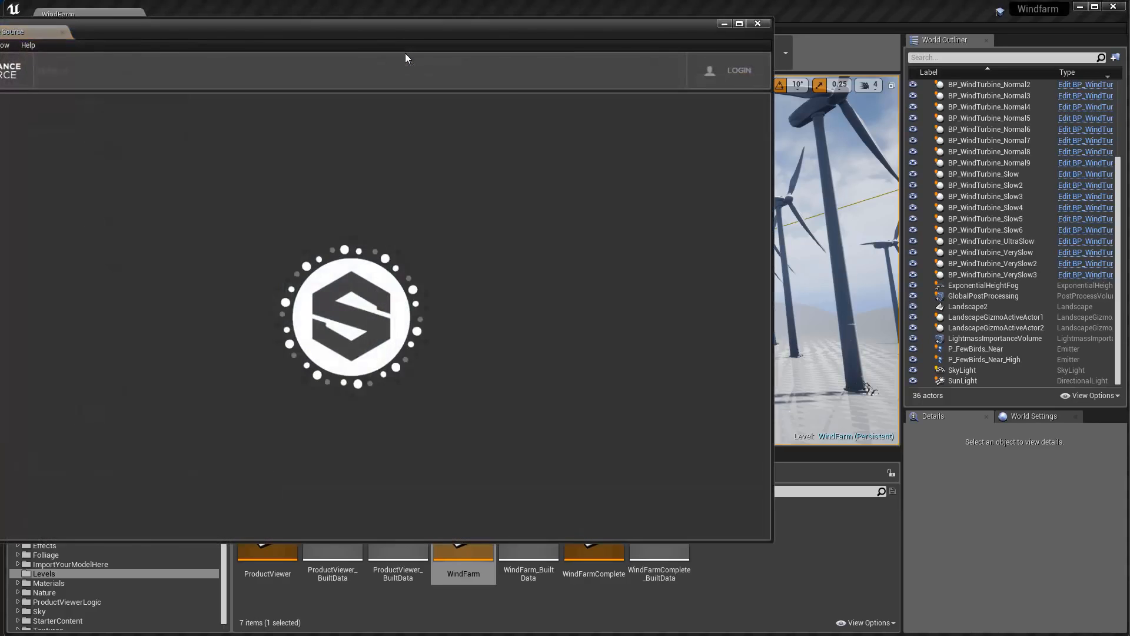
pyautogui.moveTo(374, 33); pyautogui.dragTo(552, 39)
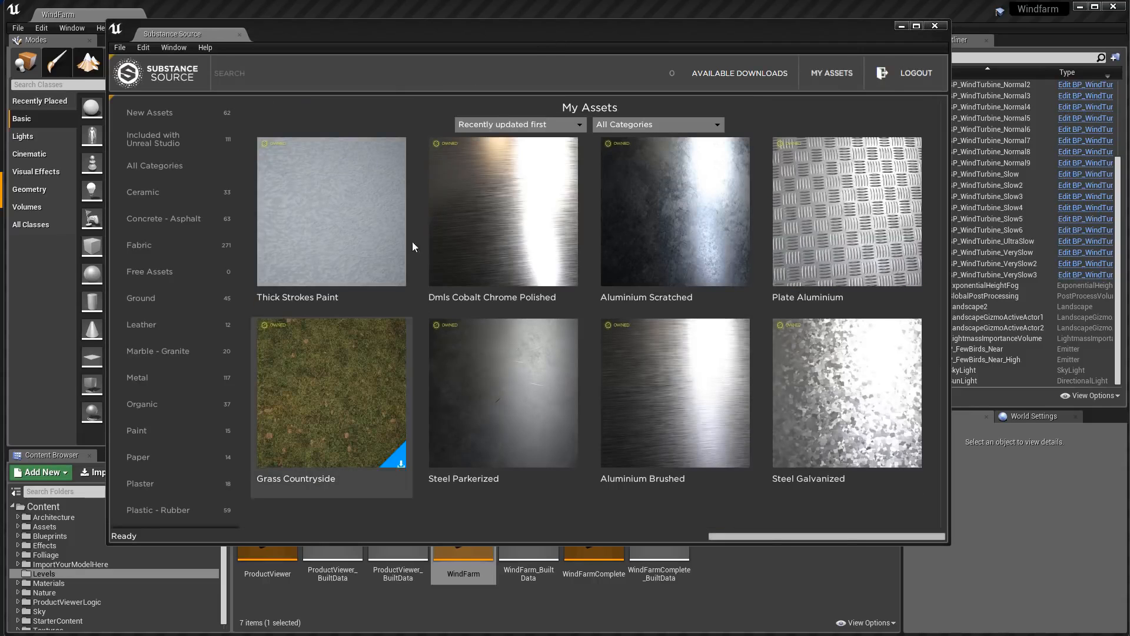
pyautogui.click(158, 147)
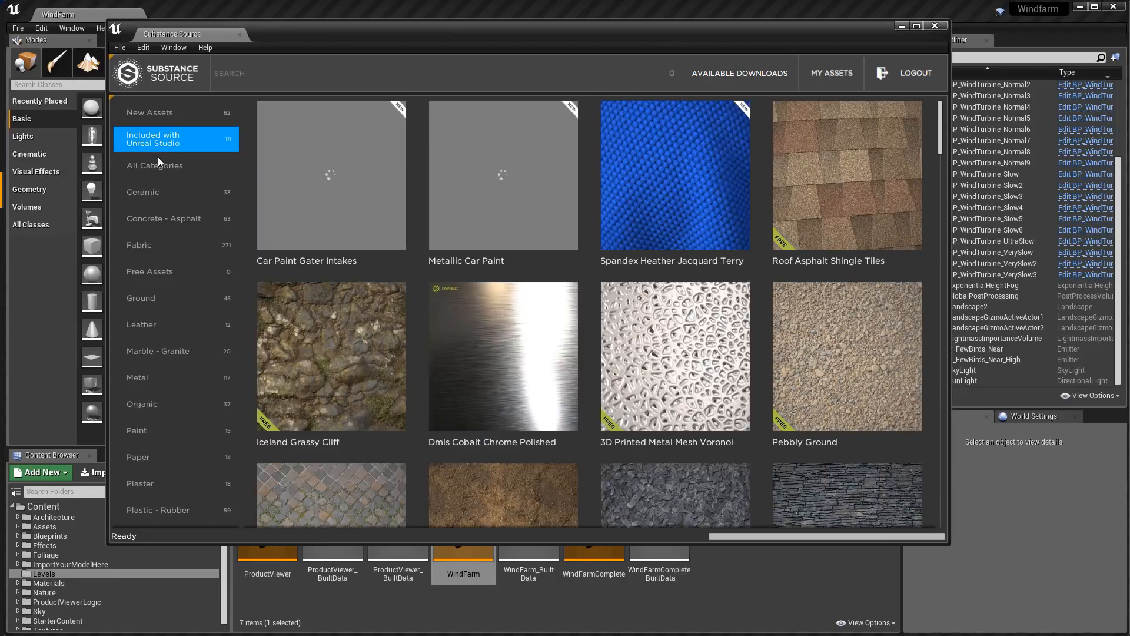
# - Browse the Substance materials included with Unreal Studio for a ground material suited to the landscape
pyautogui.scroll(-3, 510, 306)
pyautogui.scroll(-9, 511, 313)
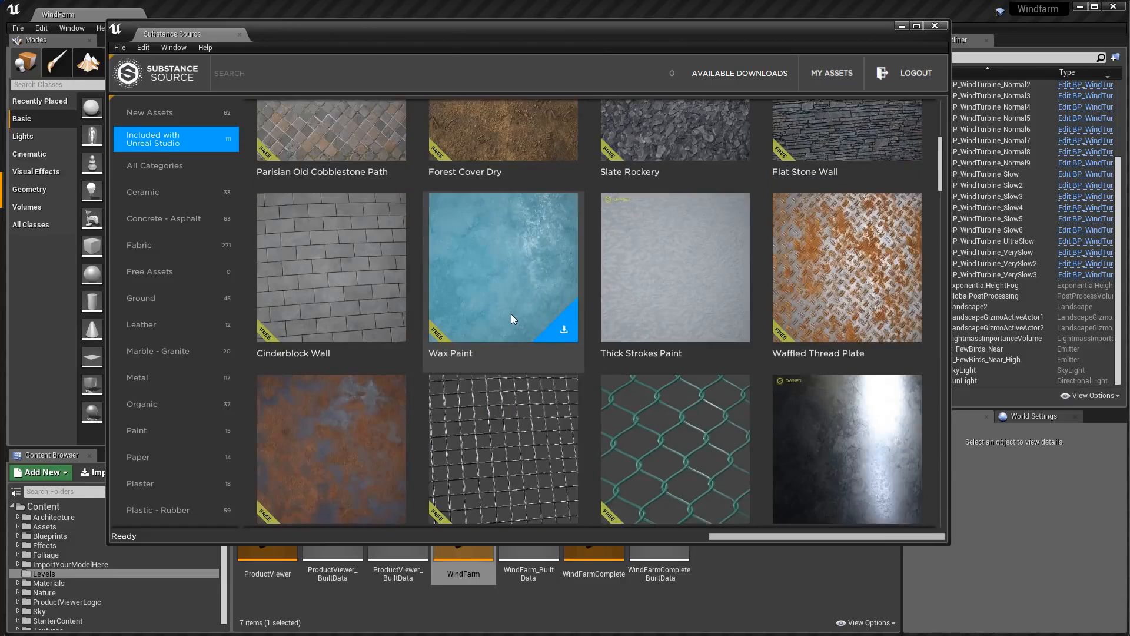
pyautogui.scroll(-9, 511, 313)
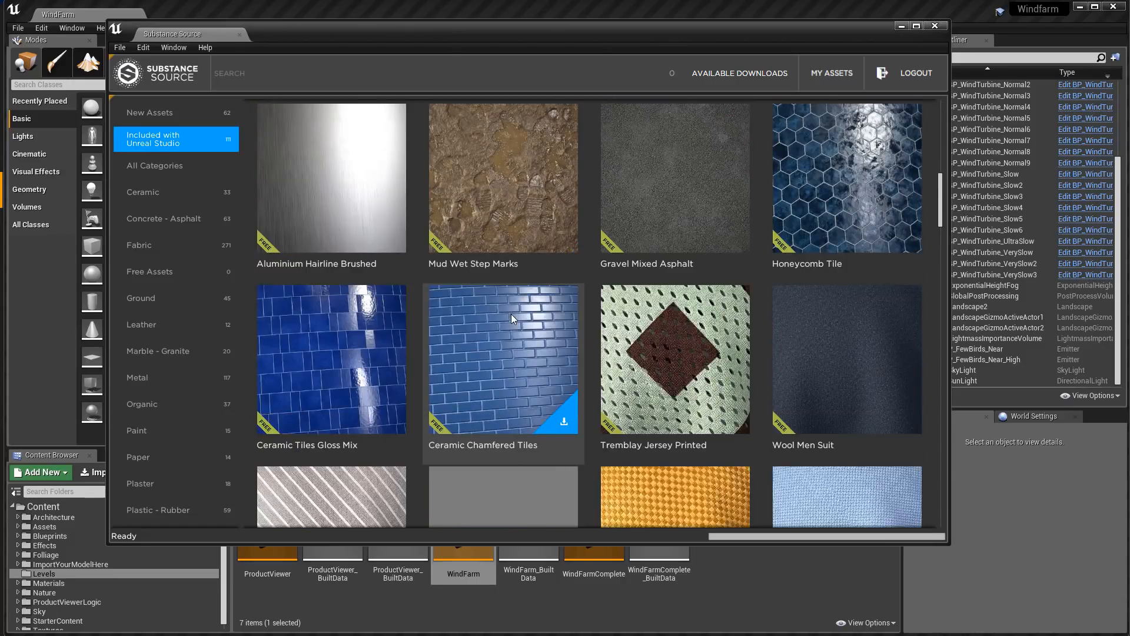
pyautogui.scroll(-11, 511, 313)
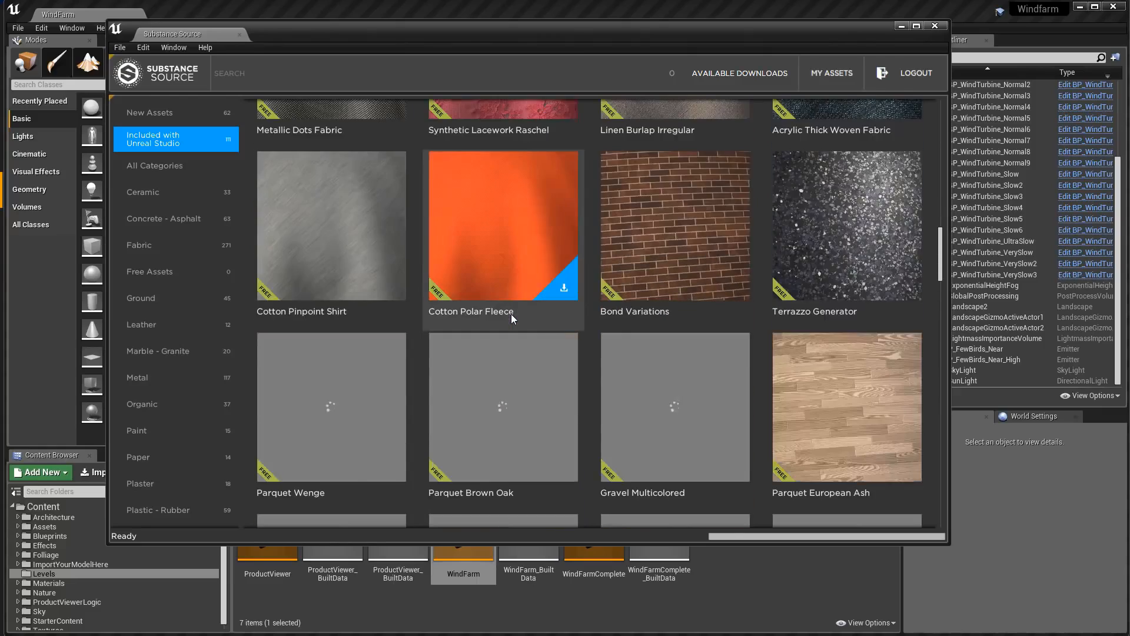
pyautogui.scroll(-9, 511, 317)
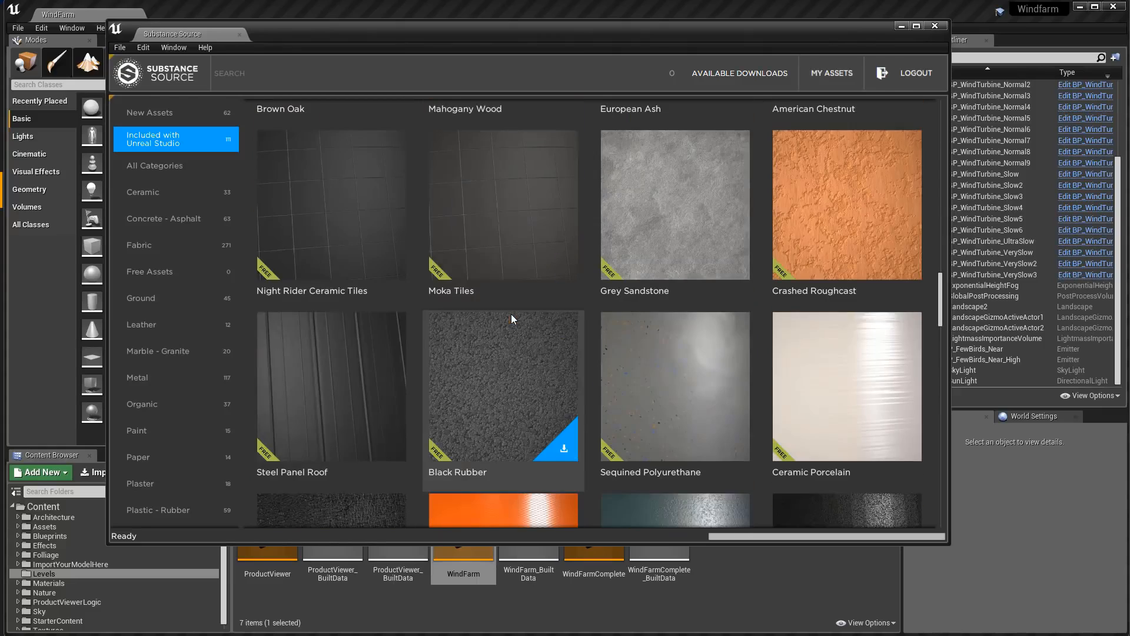
pyautogui.scroll(-8, 511, 314)
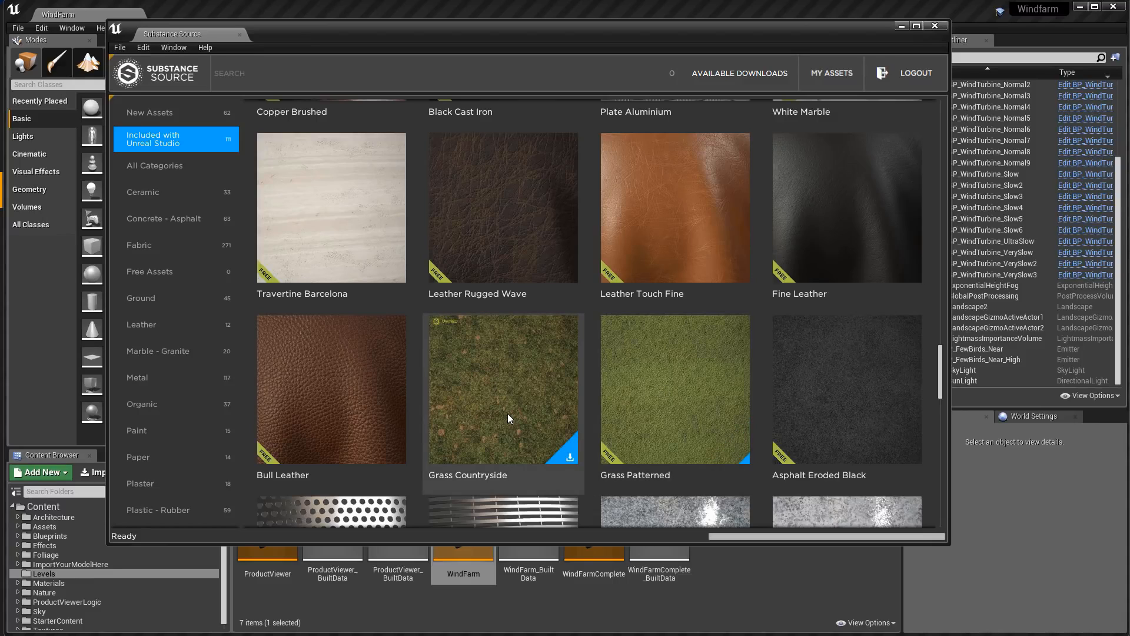
pyautogui.scroll(-3, 507, 413)
pyautogui.scroll(-3, 508, 414)
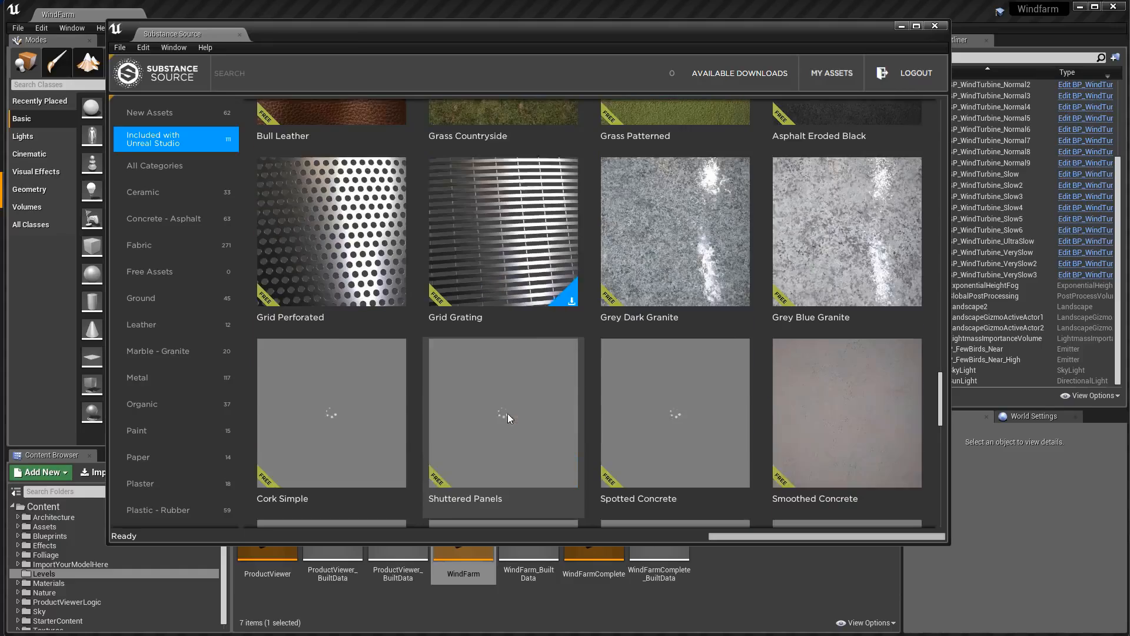
pyautogui.scroll(-6, 507, 413)
pyautogui.scroll(8, 508, 414)
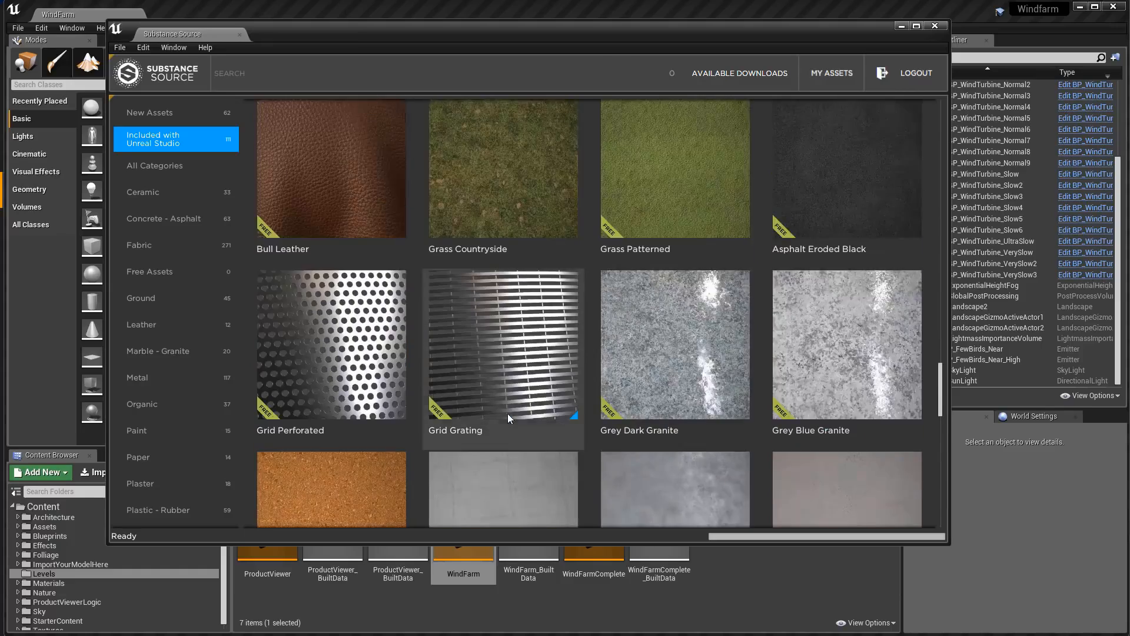
pyautogui.scroll(5, 508, 413)
# - Download the Grass Countryside substance into the project's Levels folder and minimize Substance Source
pyautogui.click(495, 389)
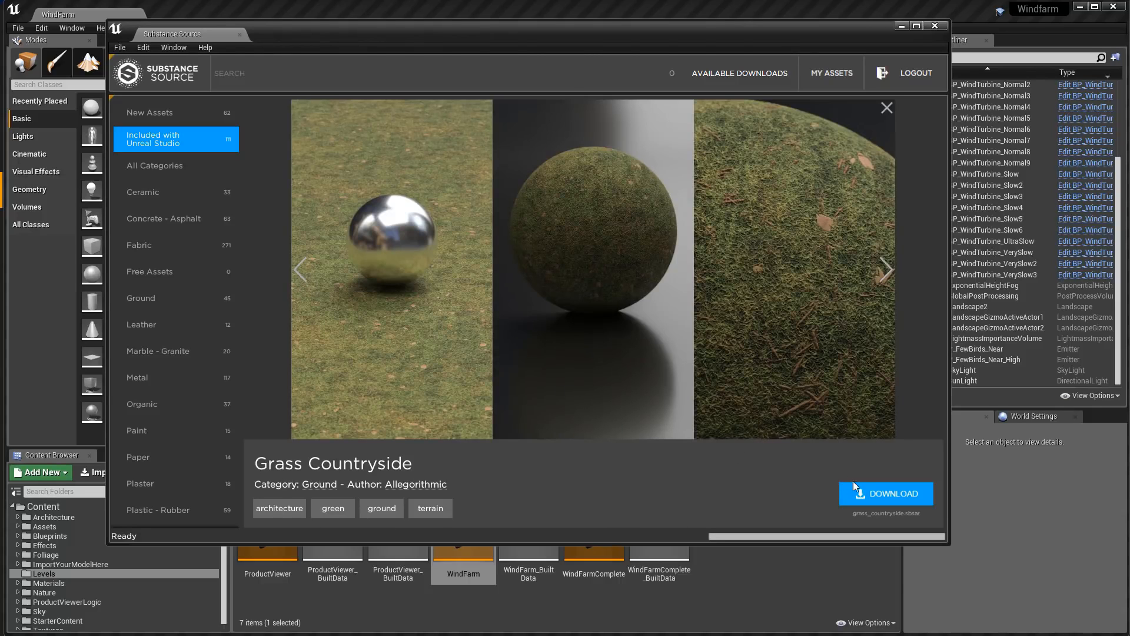
pyautogui.click(881, 497)
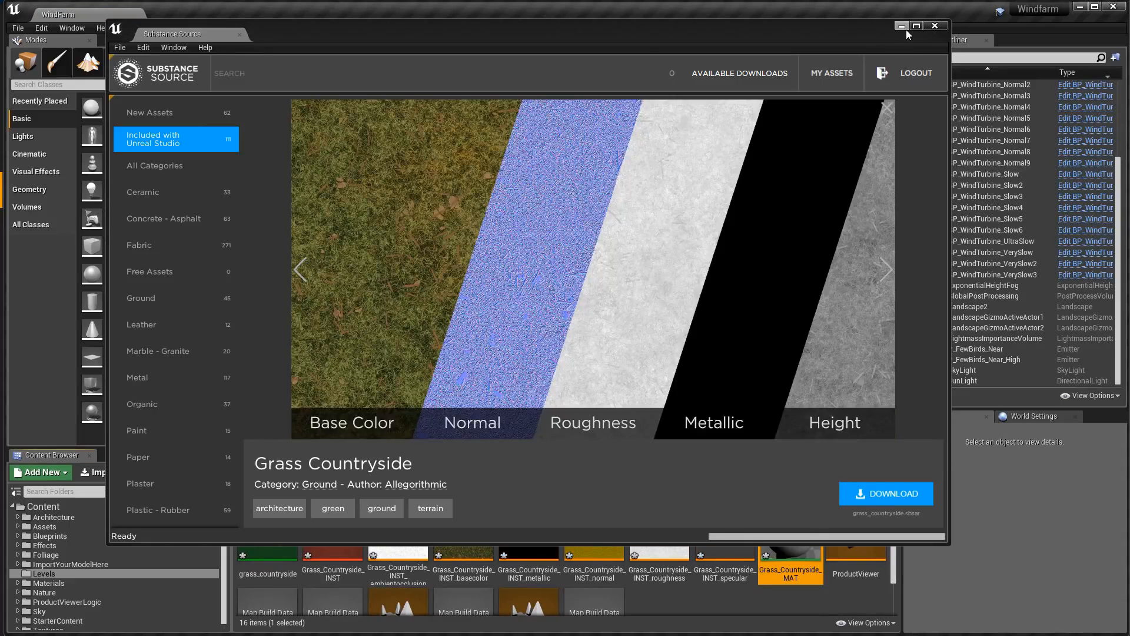
pyautogui.click(906, 29)
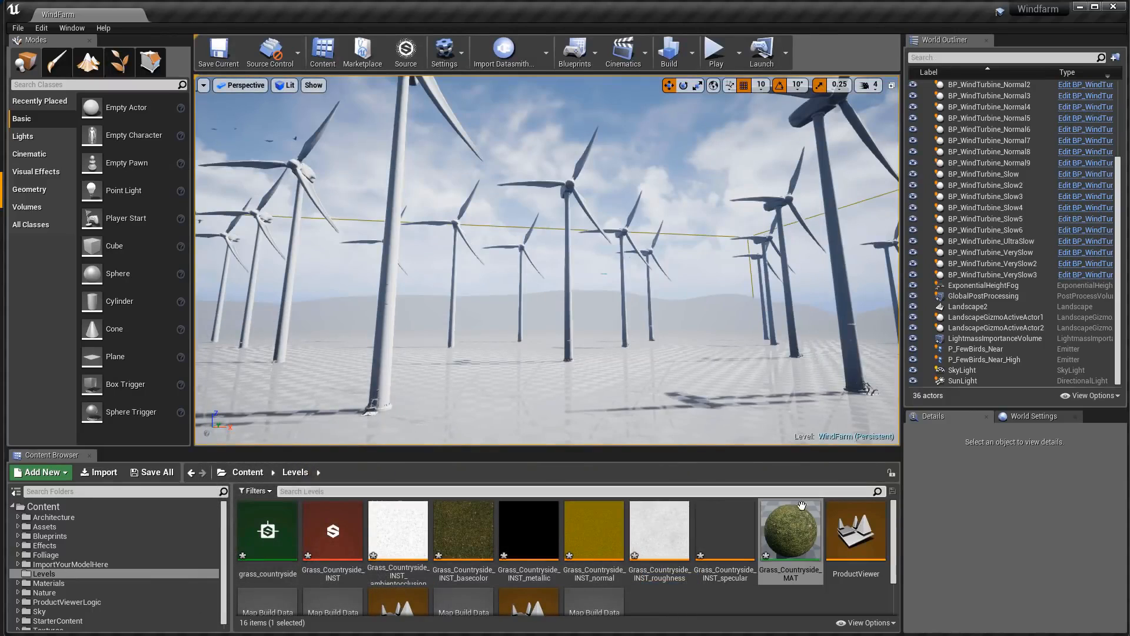
# - Assign the Grass_Countryside_MAT material to Landscape2 as its Landscape Material
pyautogui.moveTo(790, 530); pyautogui.dragTo(726, 384)
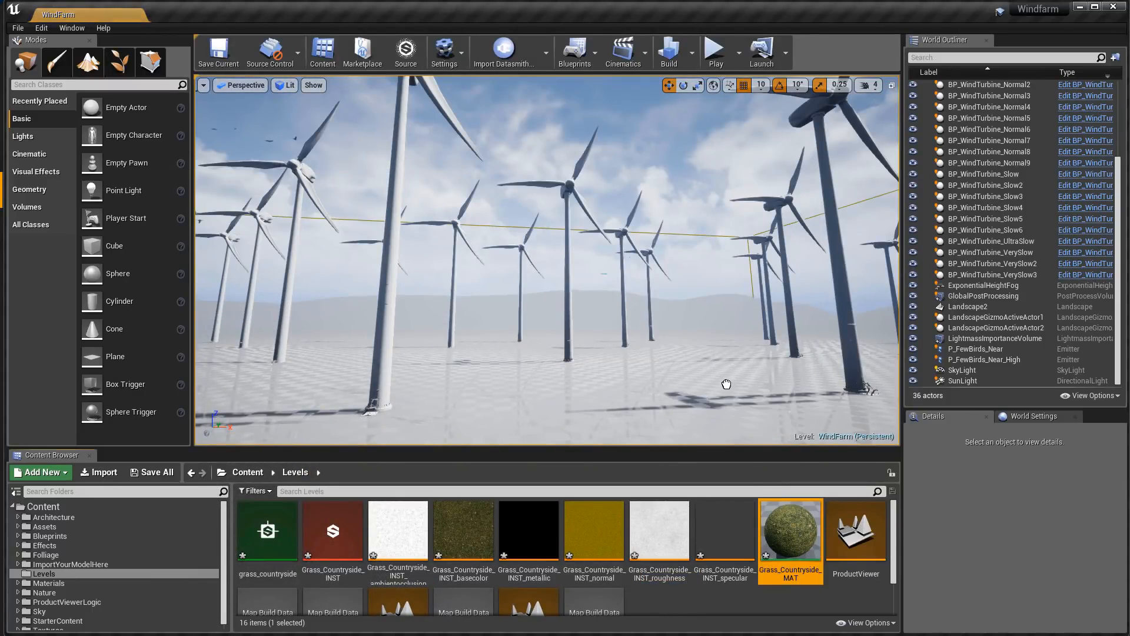
pyautogui.click(804, 369)
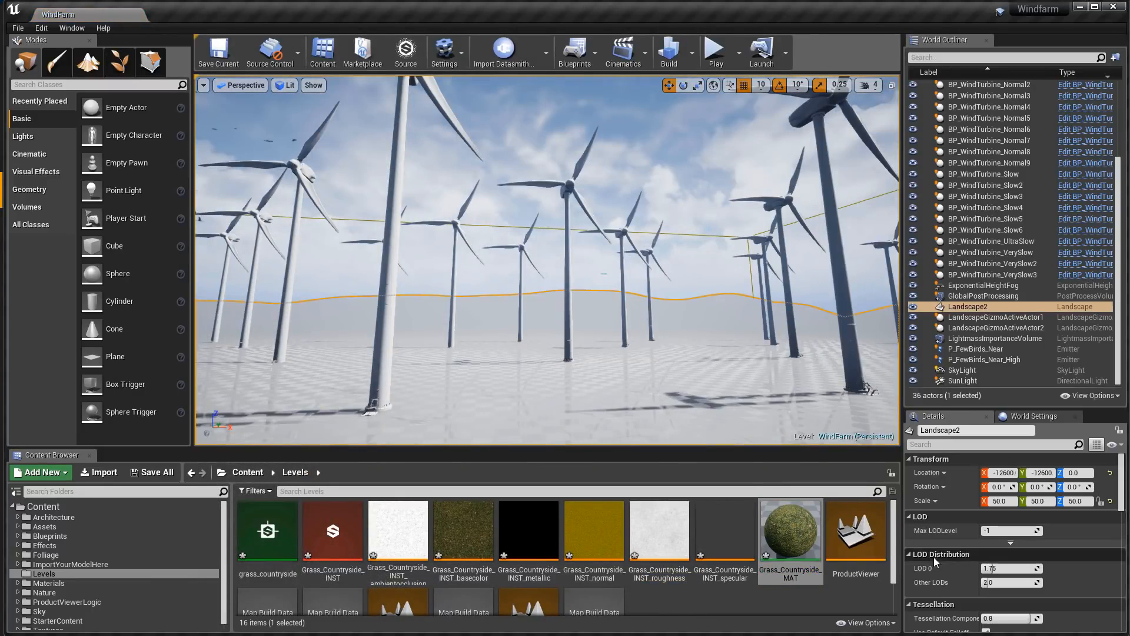
pyautogui.scroll(-5, 1044, 531)
pyautogui.scroll(-10, 1044, 531)
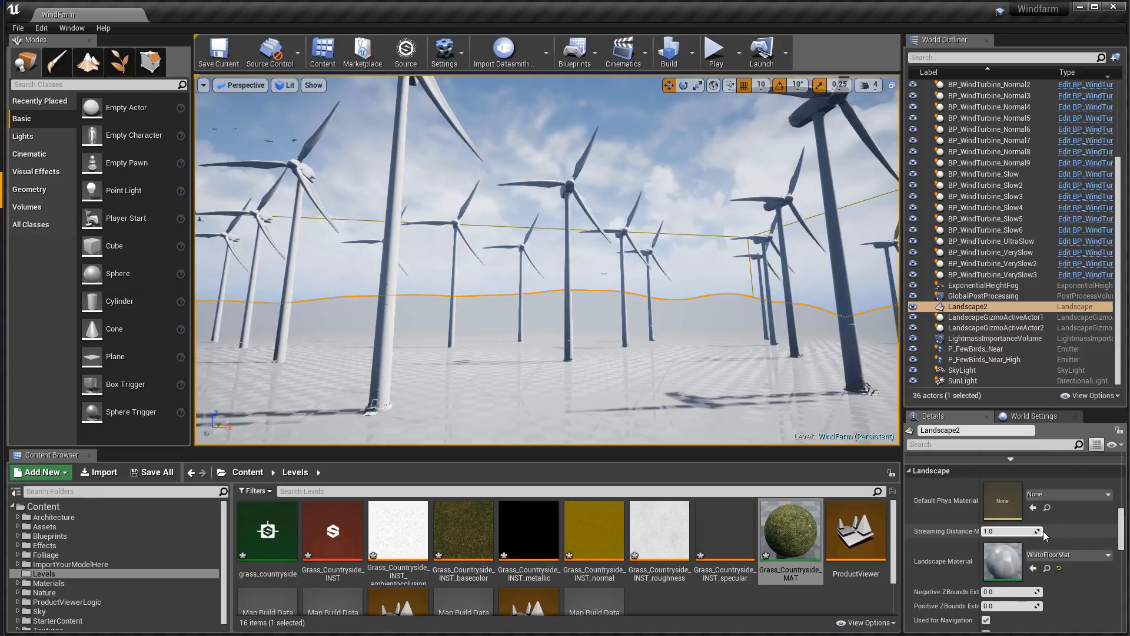
pyautogui.moveTo(795, 540); pyautogui.dragTo(1005, 540)
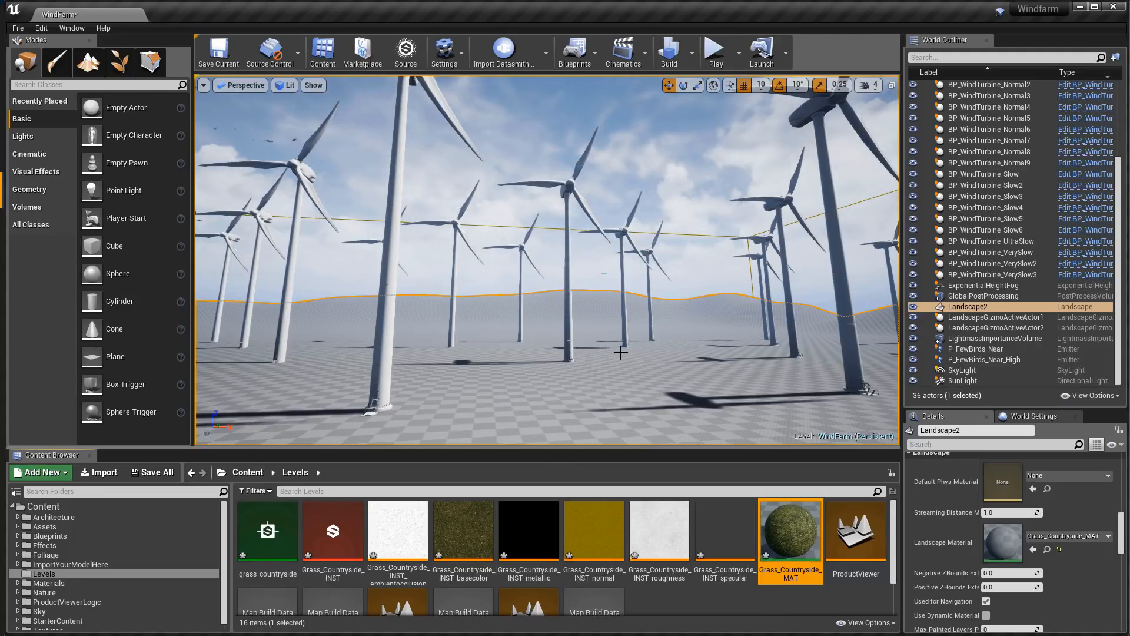
# - Switch to Foliage mode and add the SM_FieldGrass_01 mesh from the FieldGrass folder as a foliage type
pyautogui.click(120, 61)
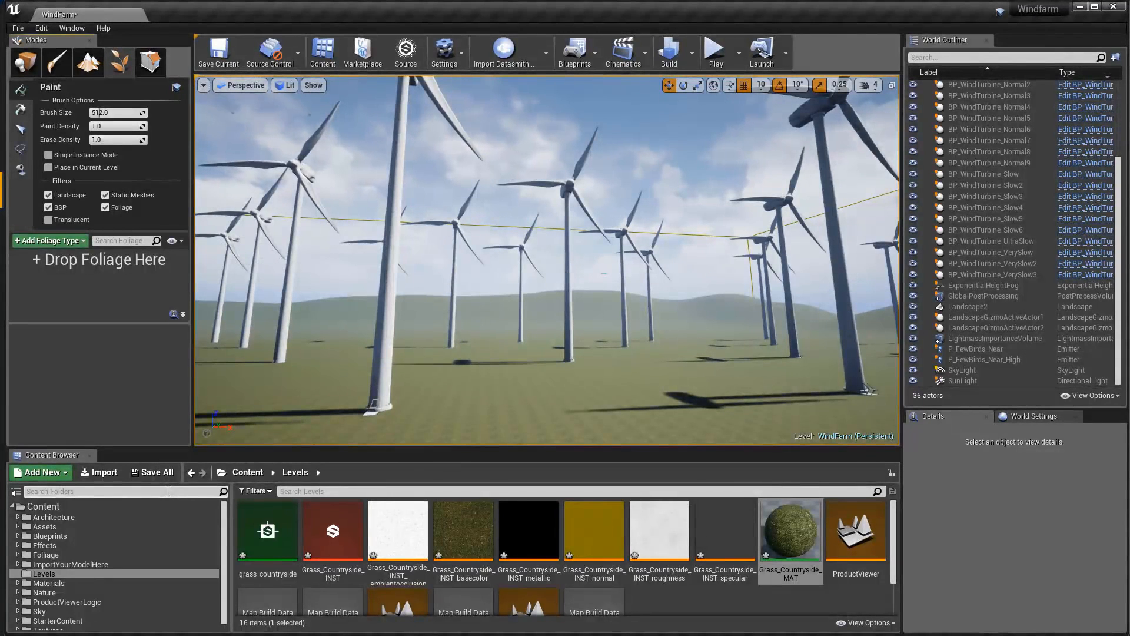
pyautogui.doubleClick(64, 555)
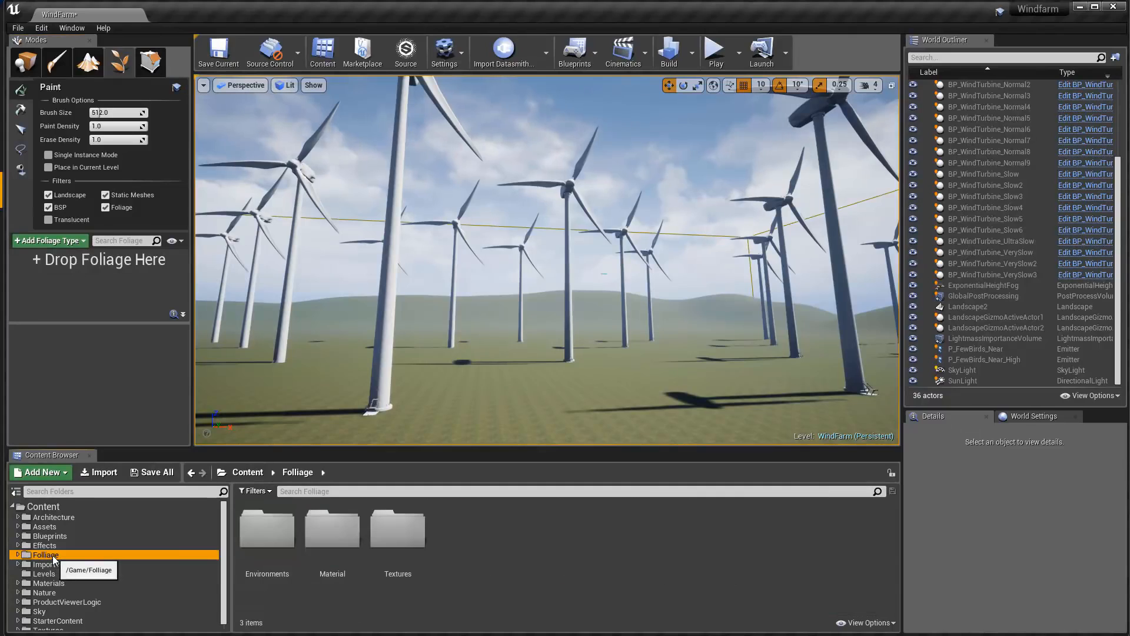
pyautogui.doubleClick(252, 556)
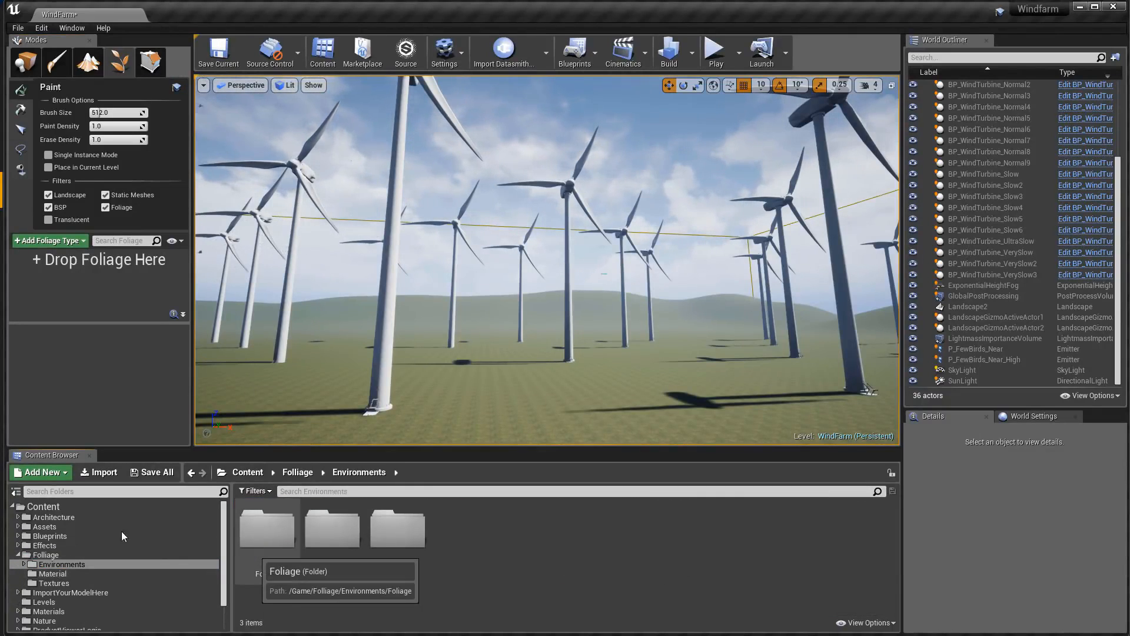
pyautogui.doubleClick(257, 534)
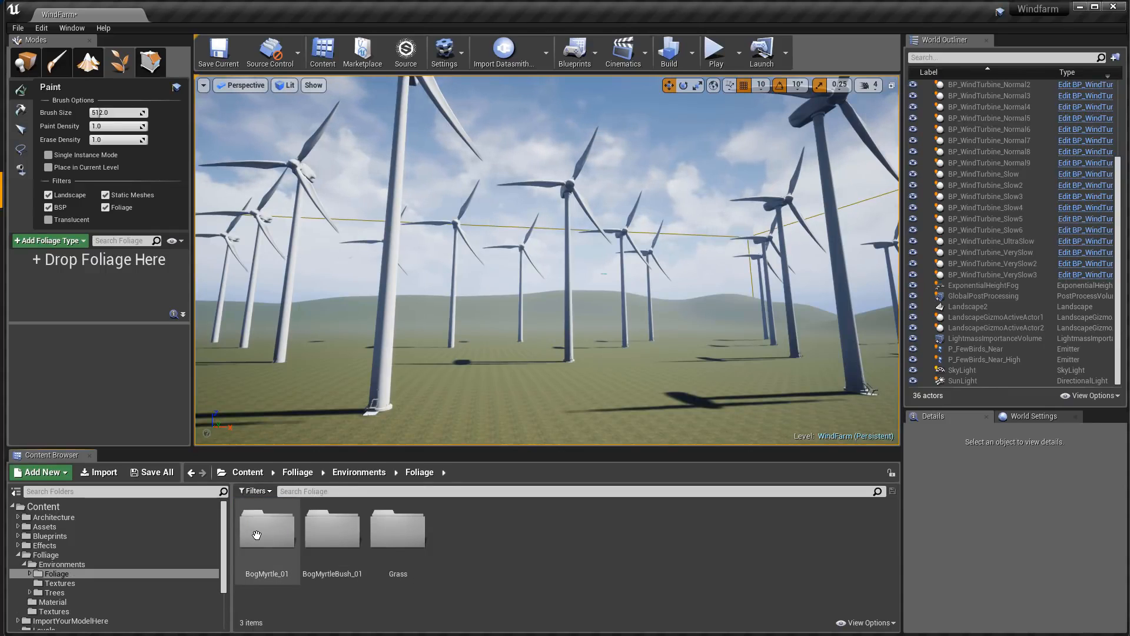
pyautogui.doubleClick(379, 539)
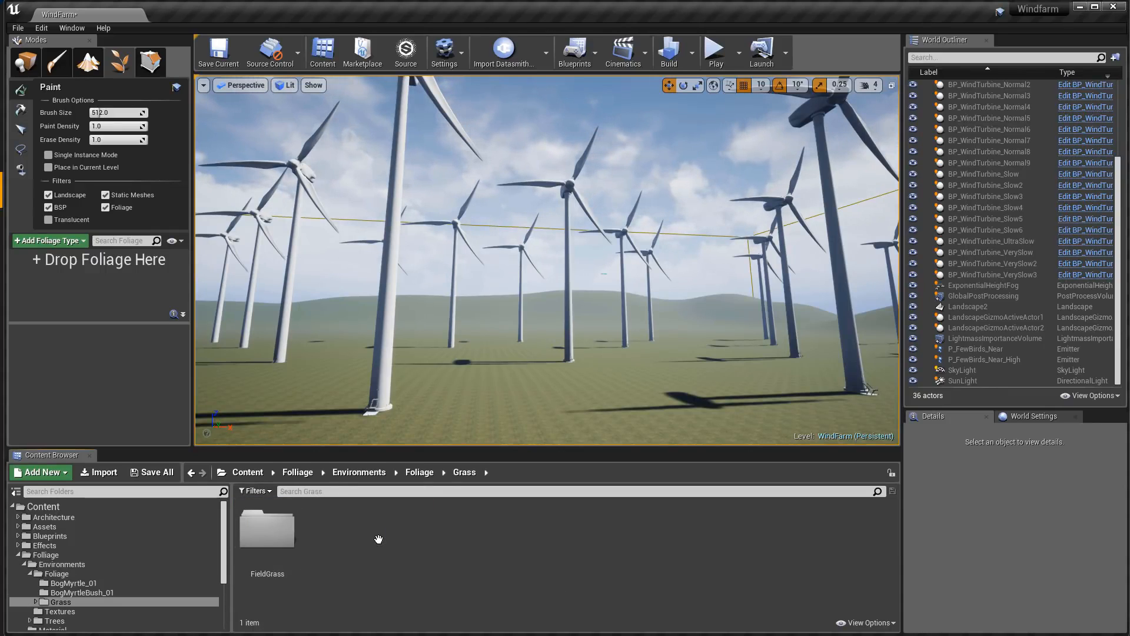
pyautogui.doubleClick(296, 534)
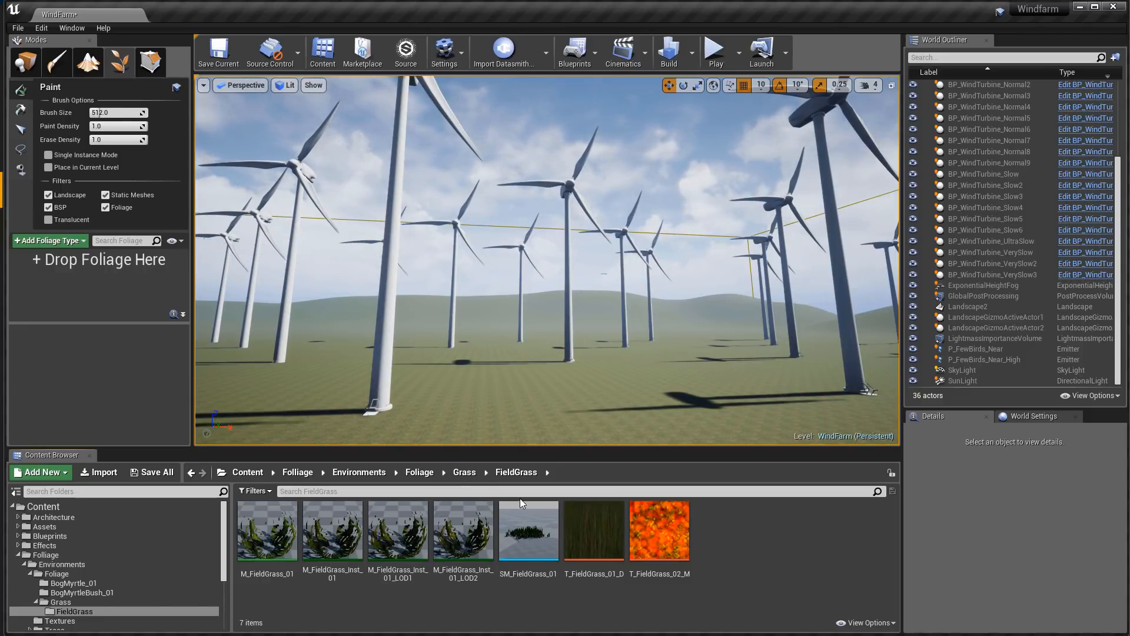
pyautogui.click(527, 518)
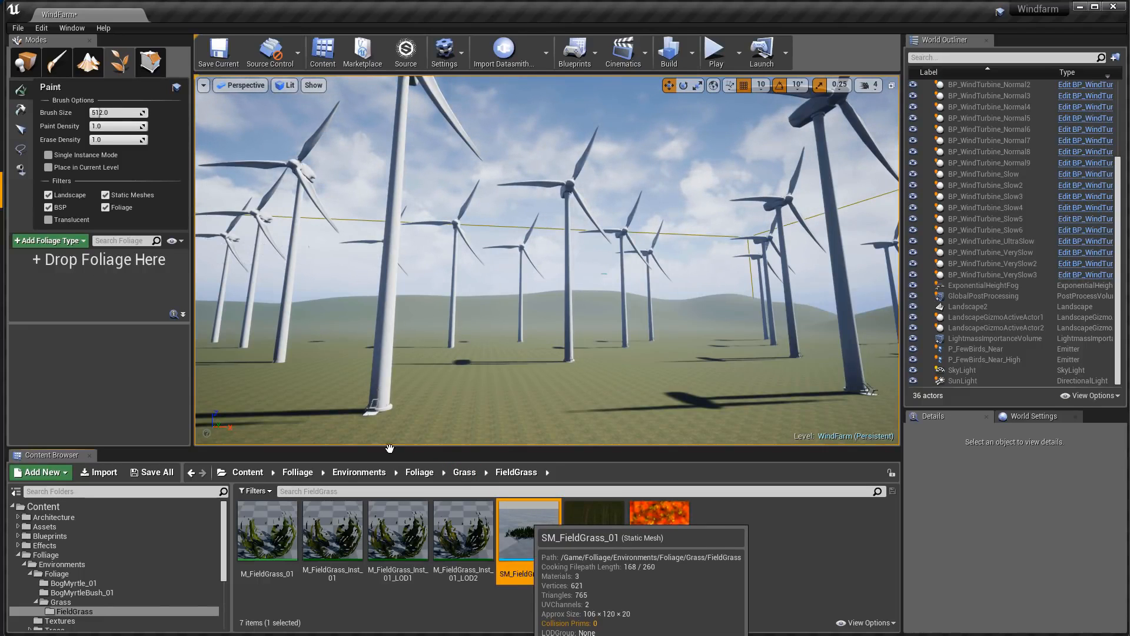
pyautogui.moveTo(389, 449); pyautogui.dragTo(120, 277)
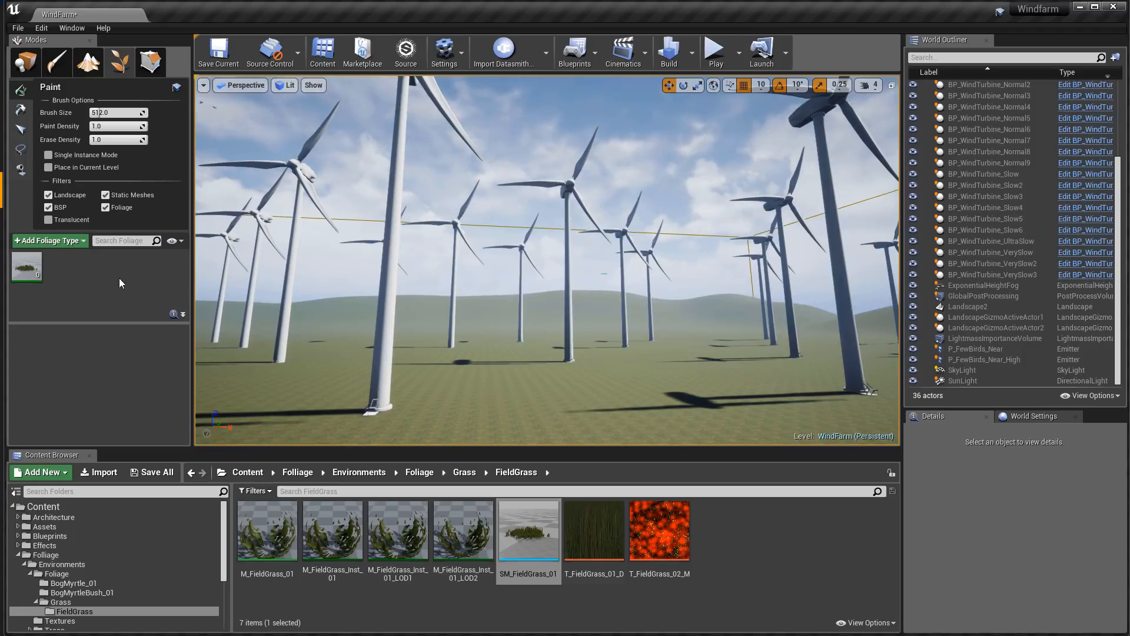
# - Set the field grass foliage's scaling to Free and paint it over the ground among the turbines
pyautogui.click(28, 264)
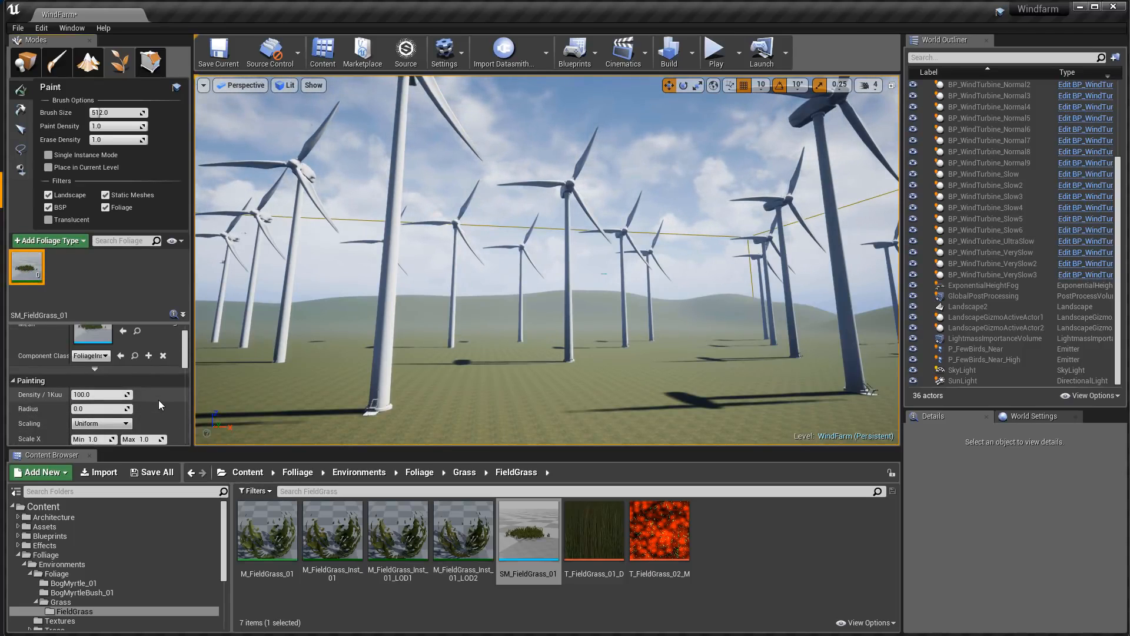
pyautogui.scroll(-2, 158, 400)
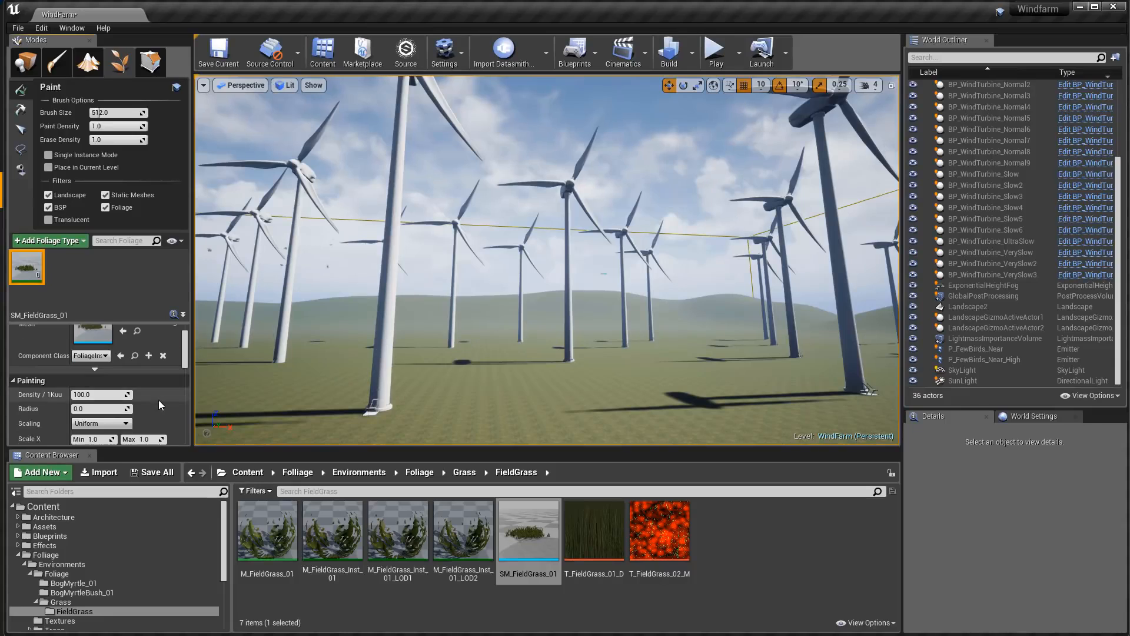
pyautogui.click(106, 424)
pyautogui.click(94, 440)
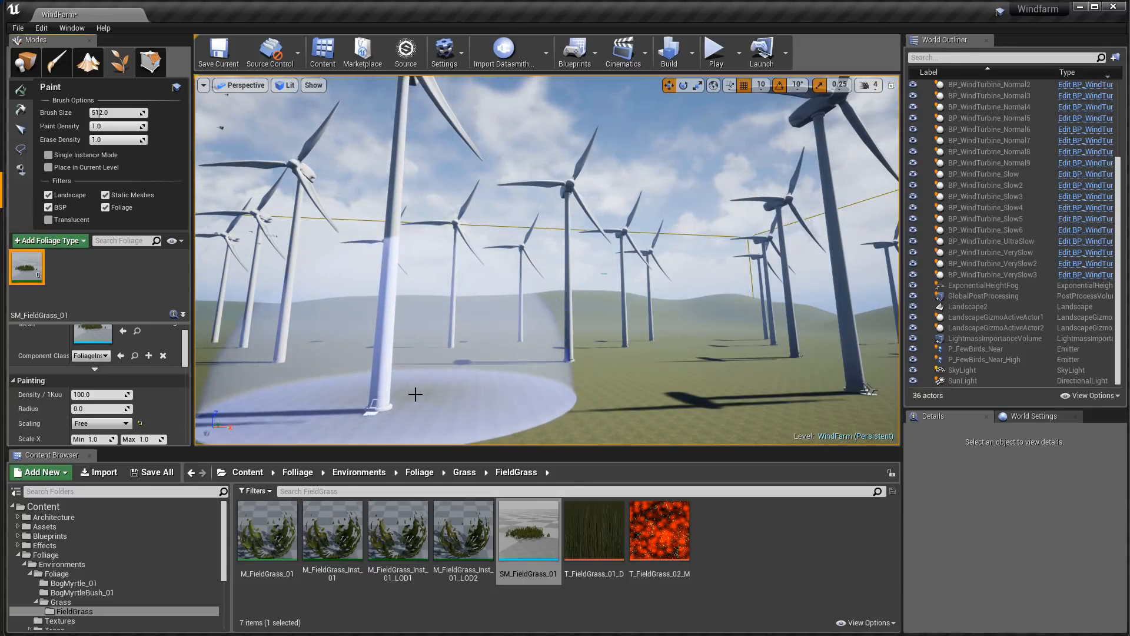
pyautogui.moveTo(414, 391)
pyautogui.mouseDown()
pyautogui.moveTo(552, 410)
pyautogui.moveTo(741, 389)
pyautogui.moveTo(325, 374)
pyautogui.moveTo(253, 336)
pyautogui.moveTo(424, 329)
pyautogui.moveTo(719, 374)
pyautogui.moveTo(760, 353)
pyautogui.moveTo(865, 359)
pyautogui.moveTo(826, 371)
pyautogui.mouseUp()
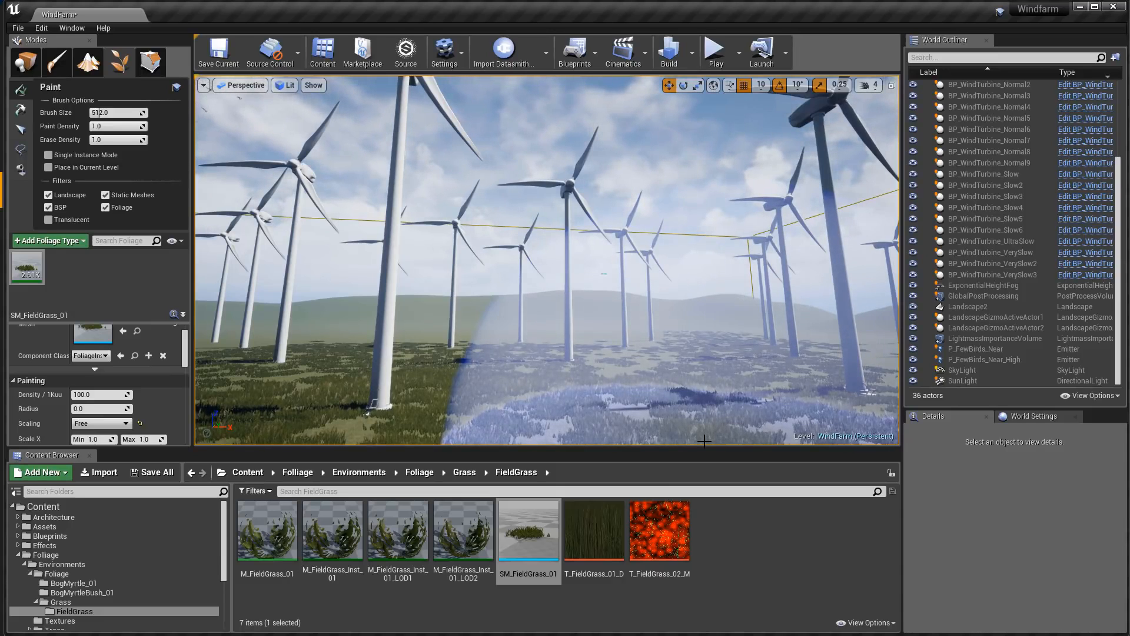
pyautogui.moveTo(465, 189); pyautogui.dragTo(386, 165, button='right')
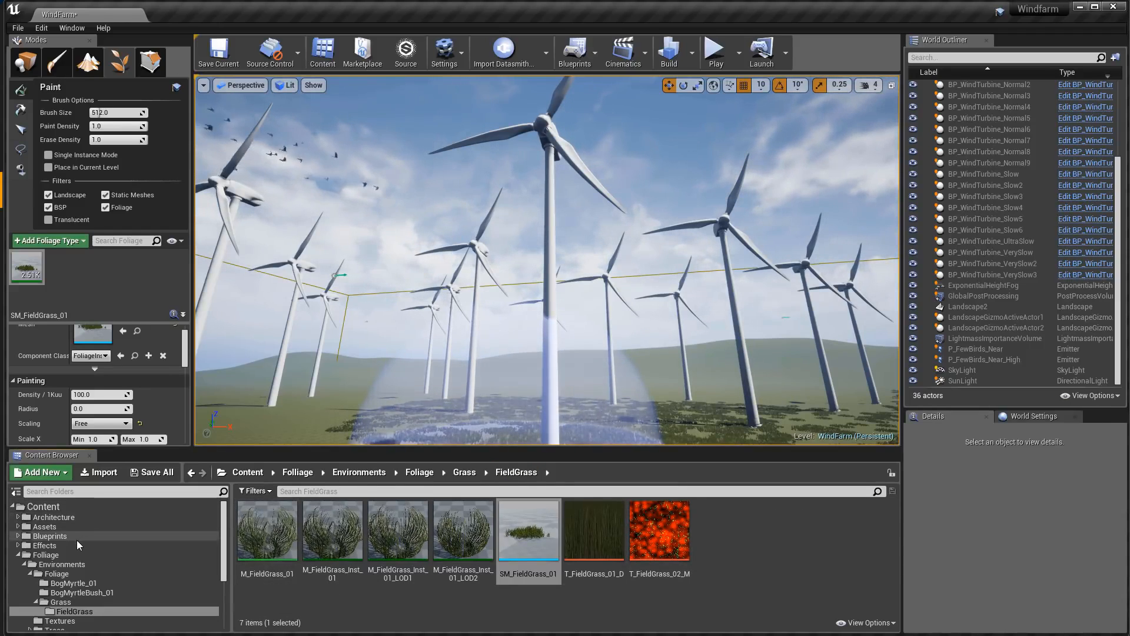
# - Try migrating the Folliage folder's Material subfolder to another project, saving all modified content first, and close the destination choice
pyautogui.scroll(-2, 71, 565)
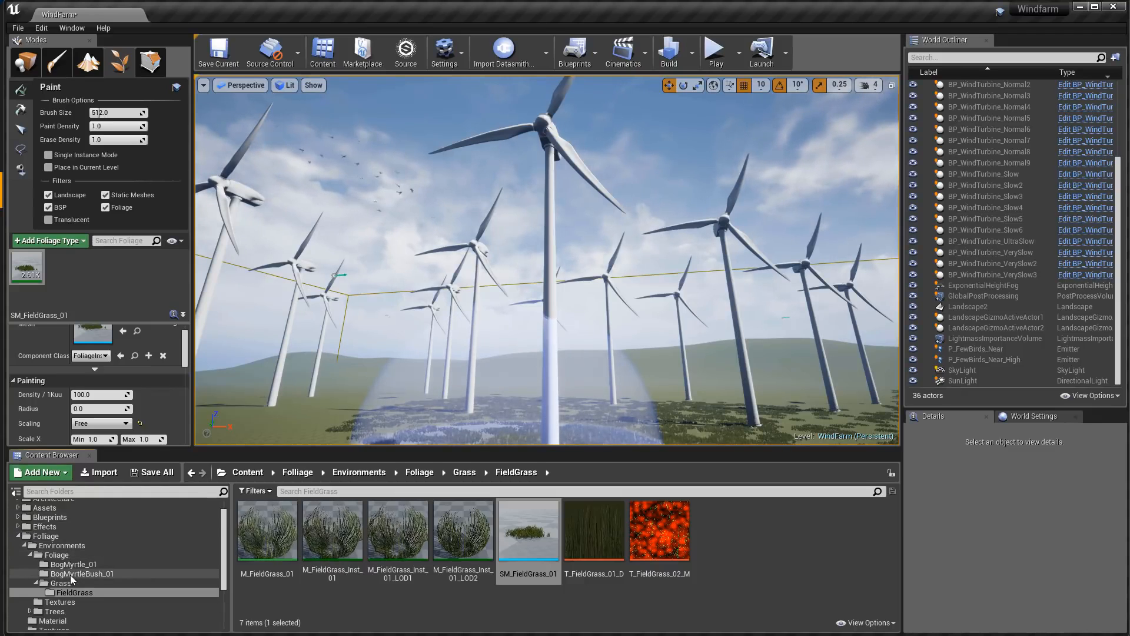
pyautogui.click(65, 583)
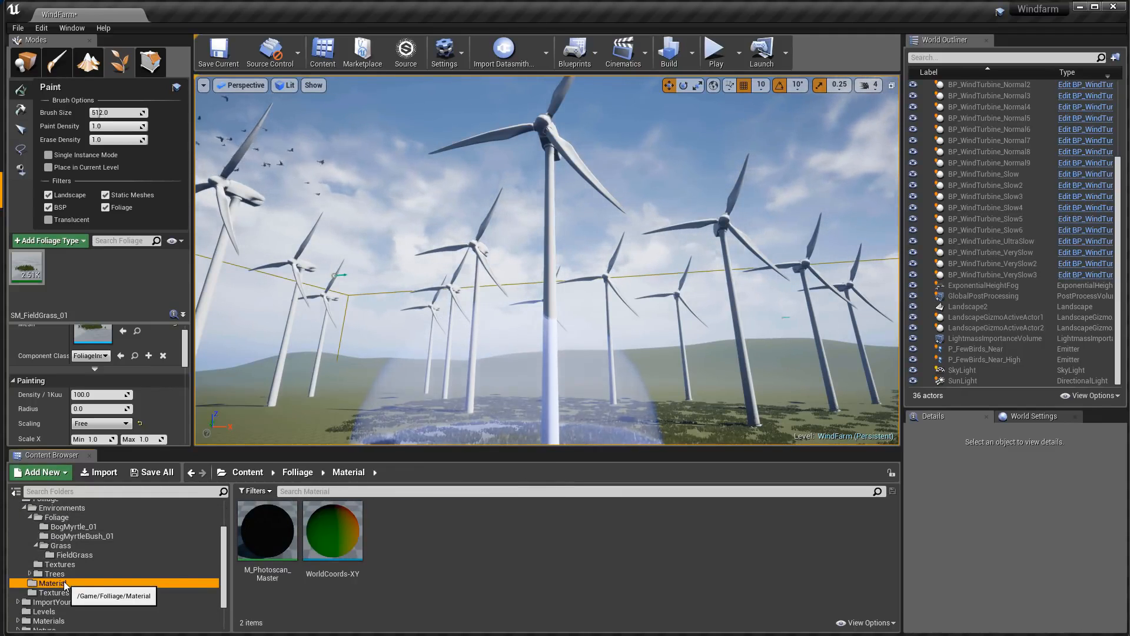
pyautogui.rightClick(66, 584)
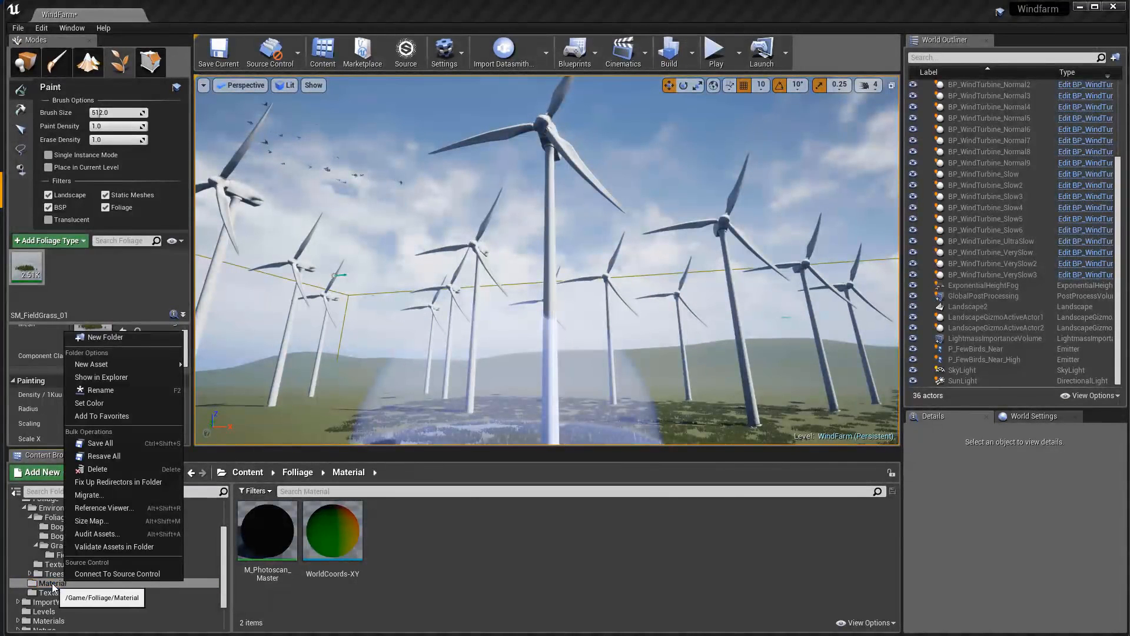
pyautogui.click(105, 495)
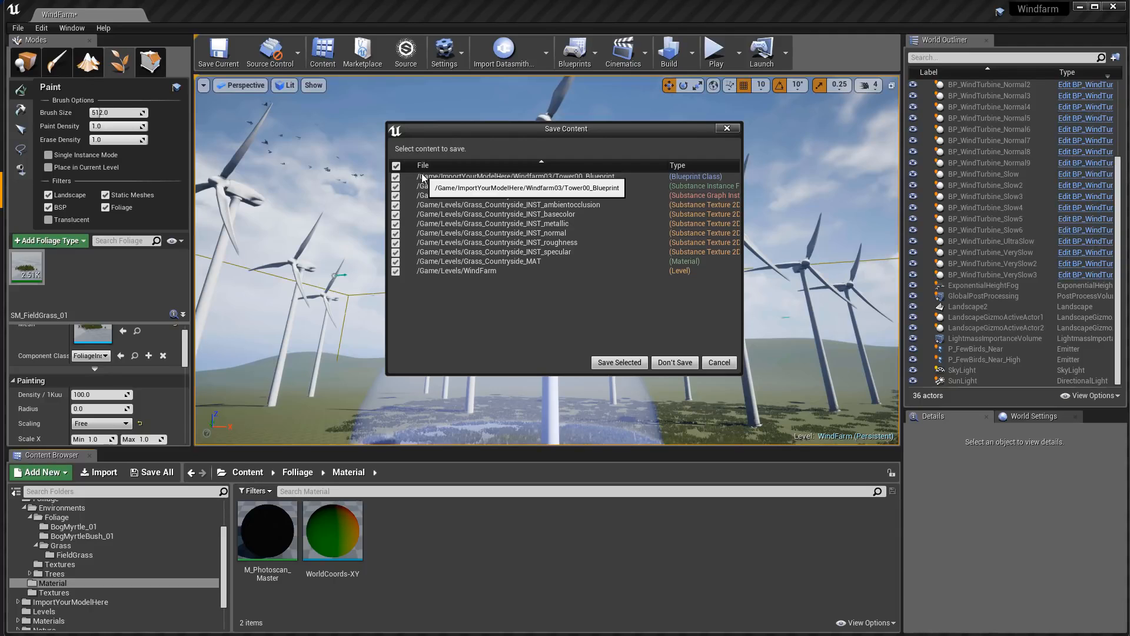
pyautogui.click(633, 359)
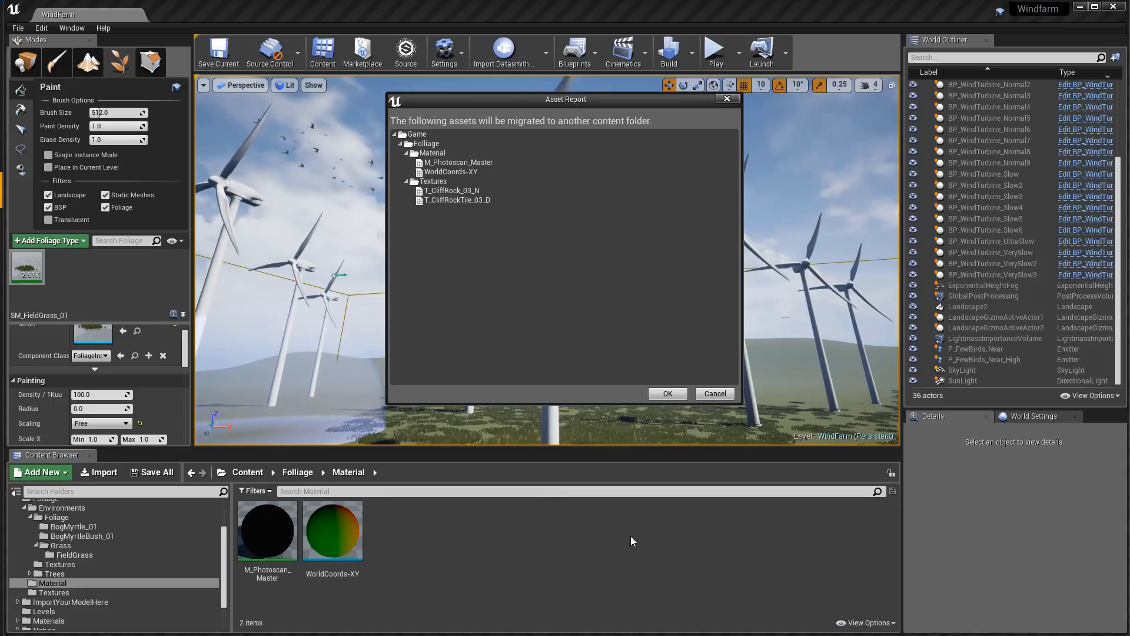
pyautogui.click(667, 394)
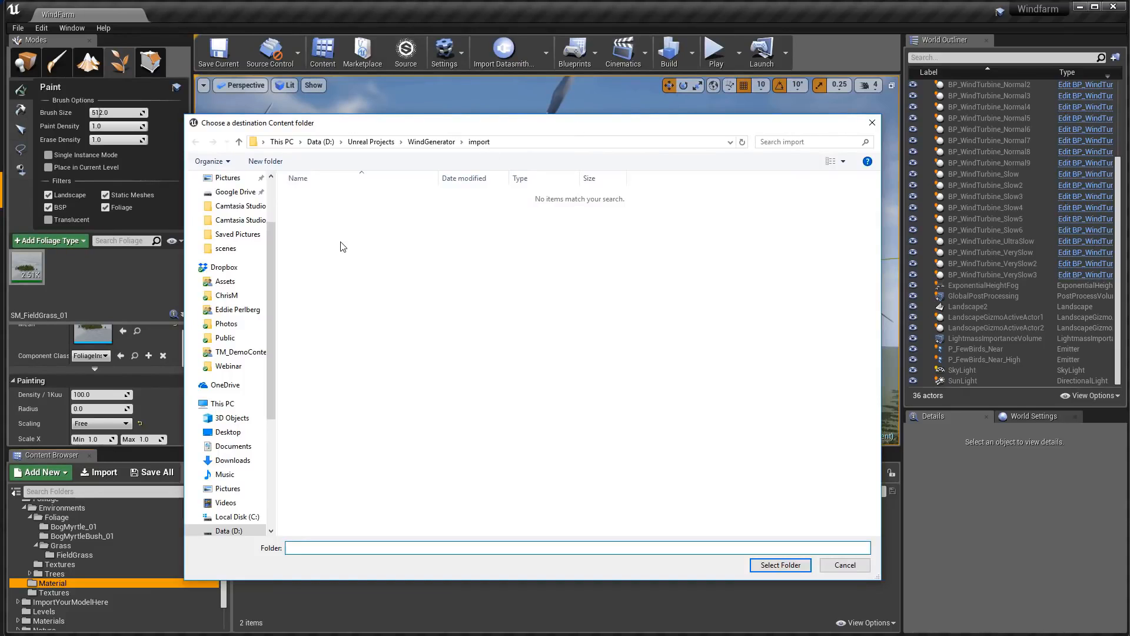
pyautogui.click(874, 125)
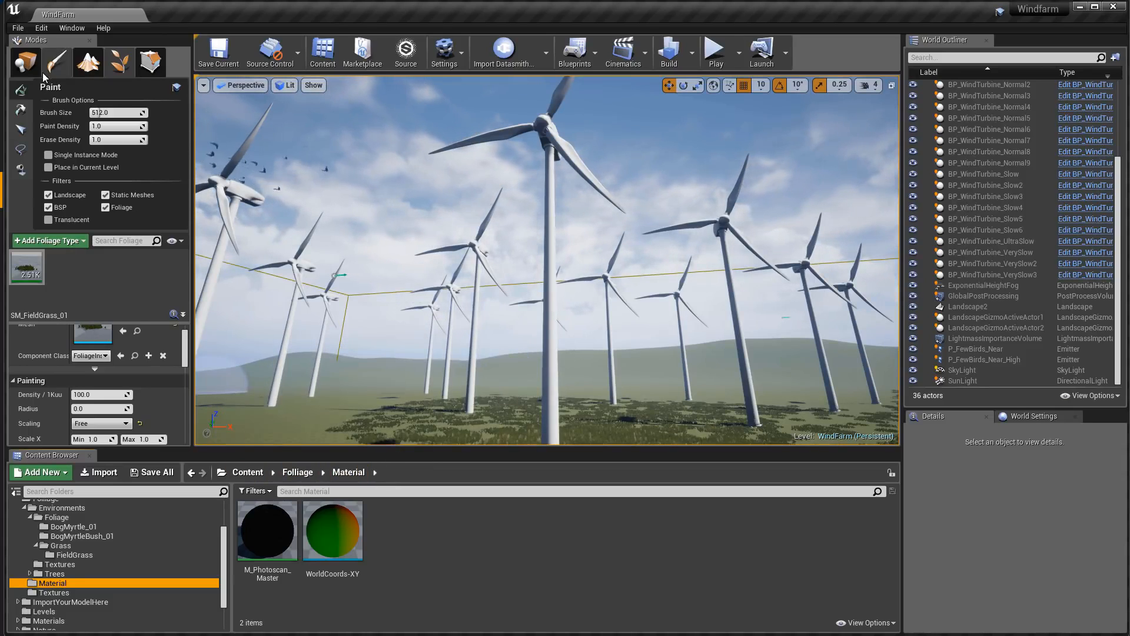
# - Return to Place mode, then open the WindFarmComplete level from the Levels folder and play it
pyautogui.click(29, 64)
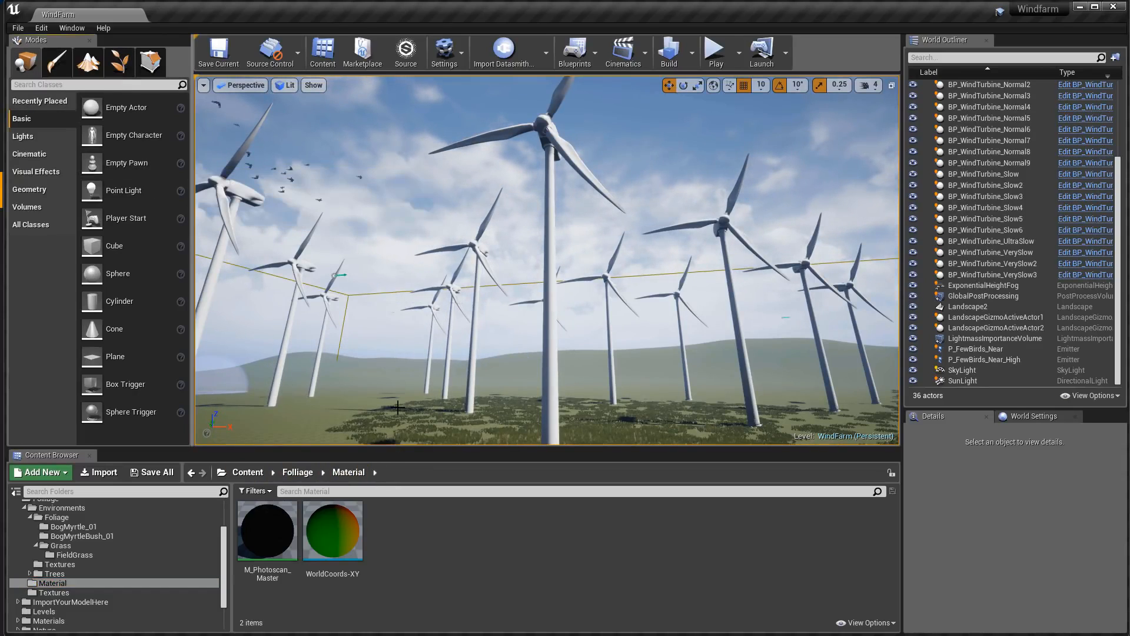
pyautogui.click(247, 472)
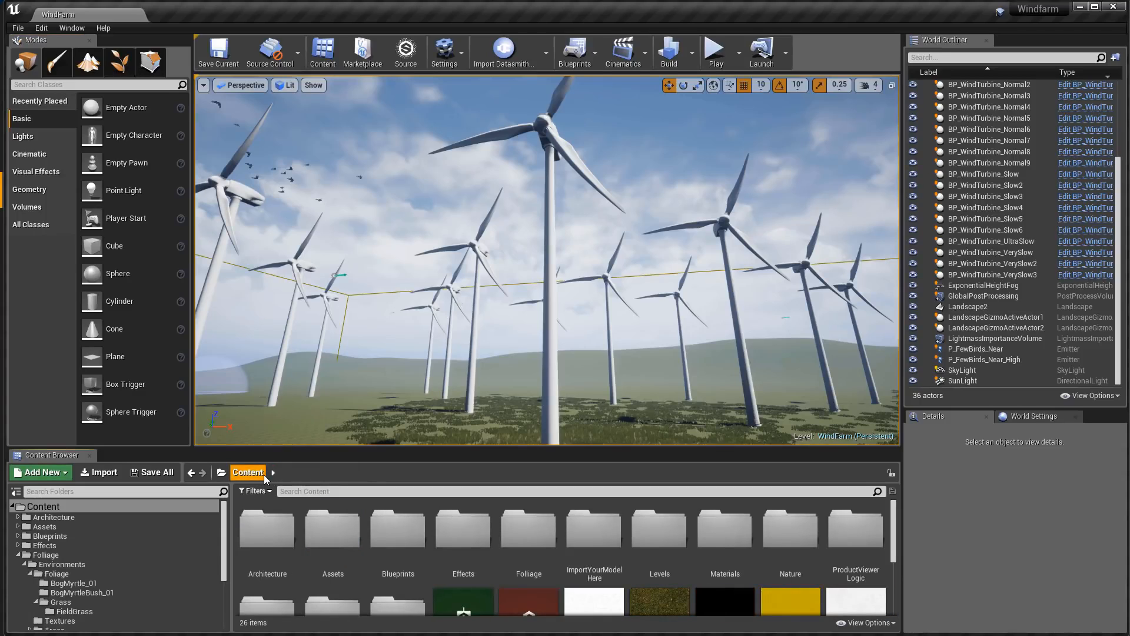
pyautogui.doubleClick(659, 537)
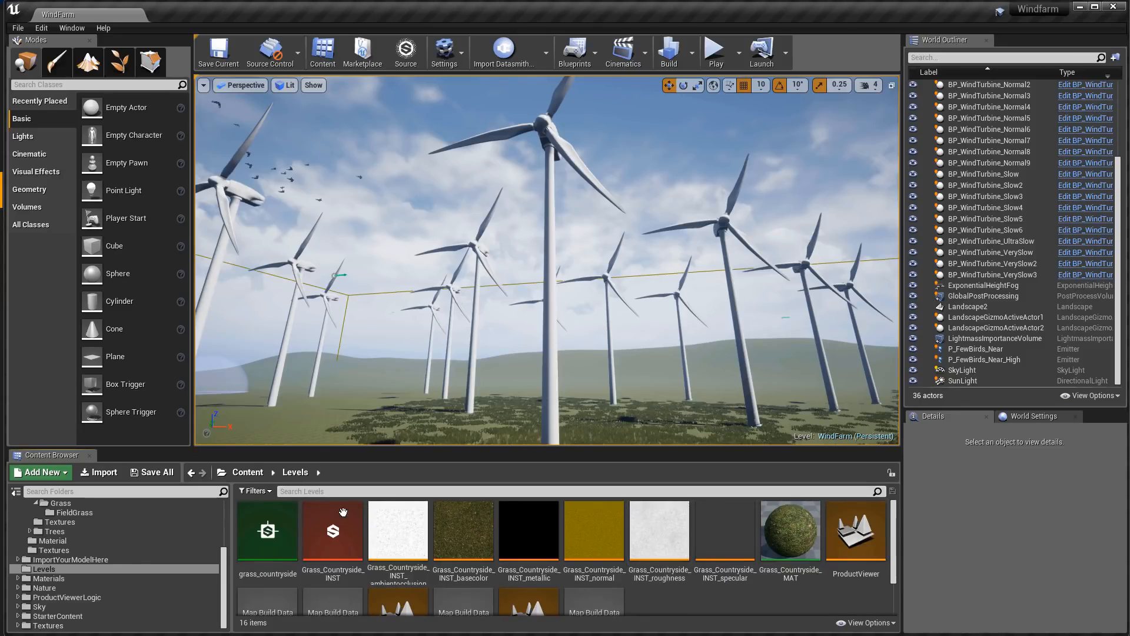
pyautogui.scroll(-1, 343, 512)
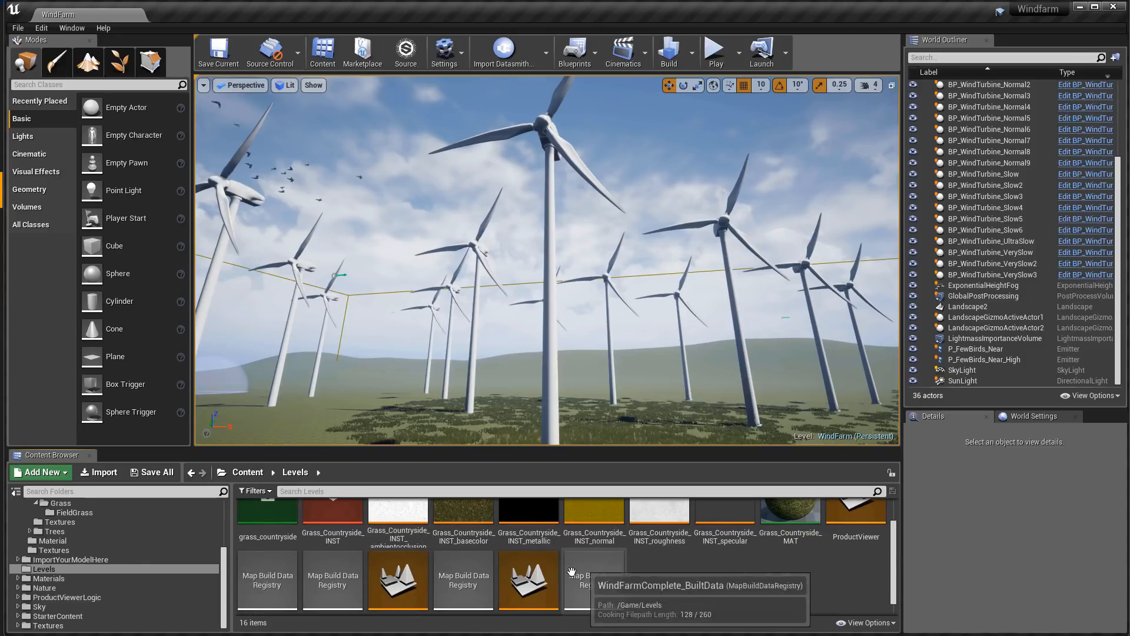
pyautogui.doubleClick(547, 581)
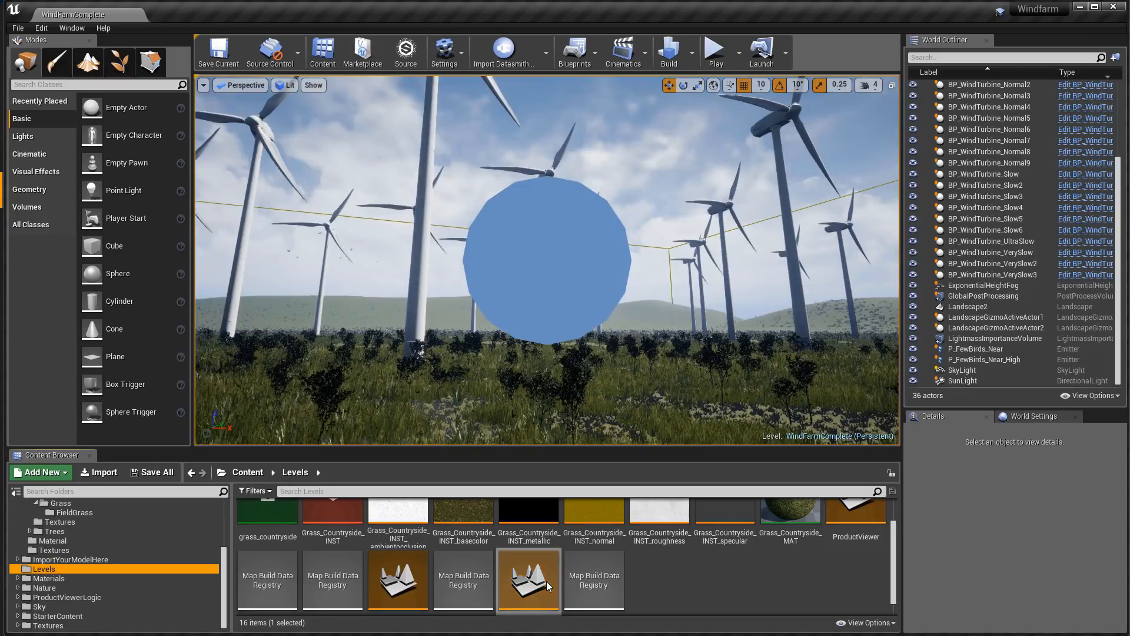
pyautogui.click(717, 54)
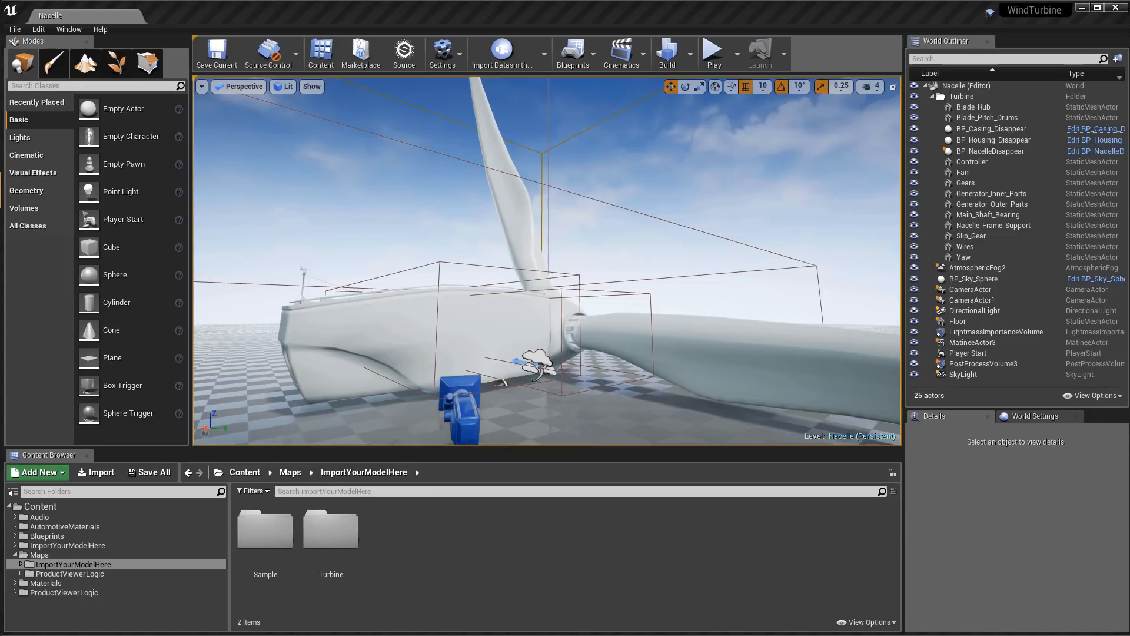
# - Play the Nacelle level in the WindTurbine project, hide the turbine's outer shell and move in on the internal machinery
pyautogui.click(712, 54)
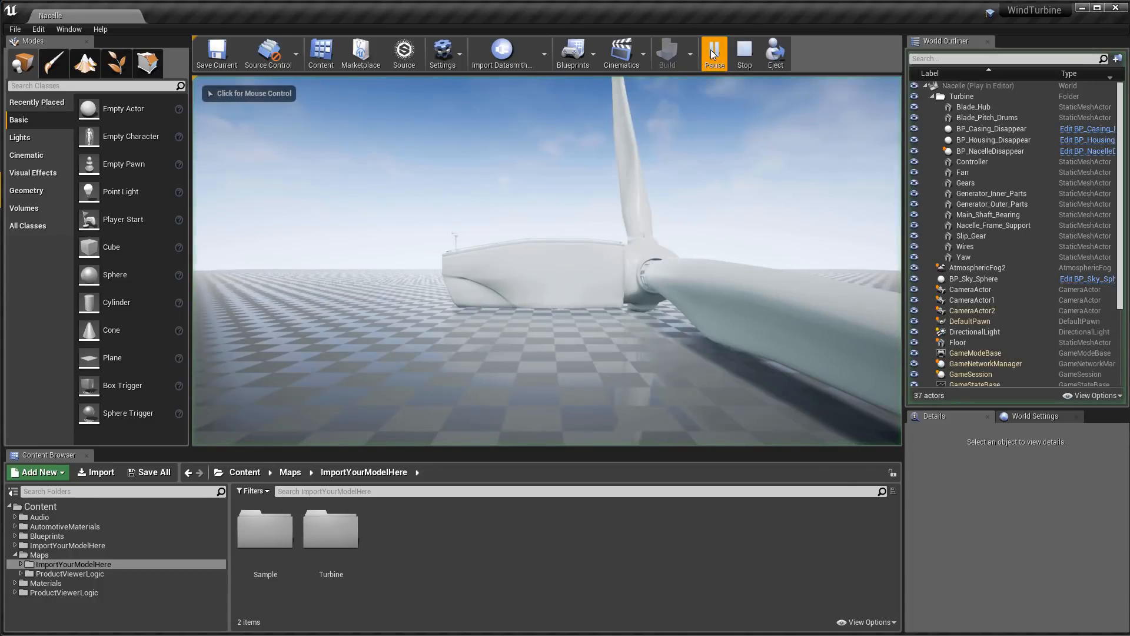
pyautogui.click(669, 154)
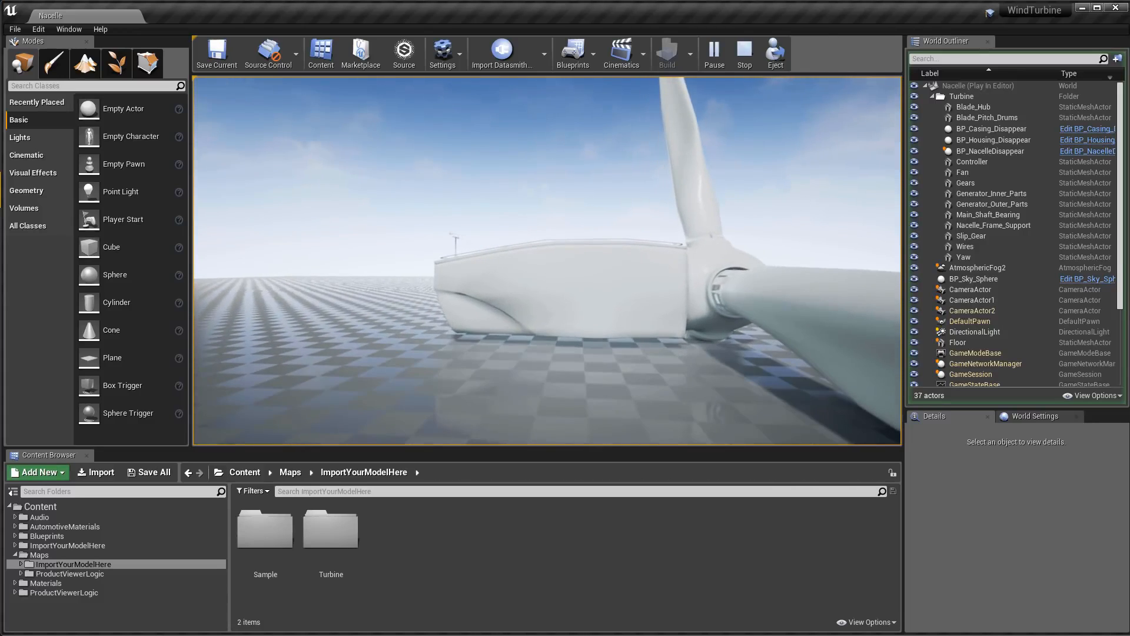
pyautogui.press('h')
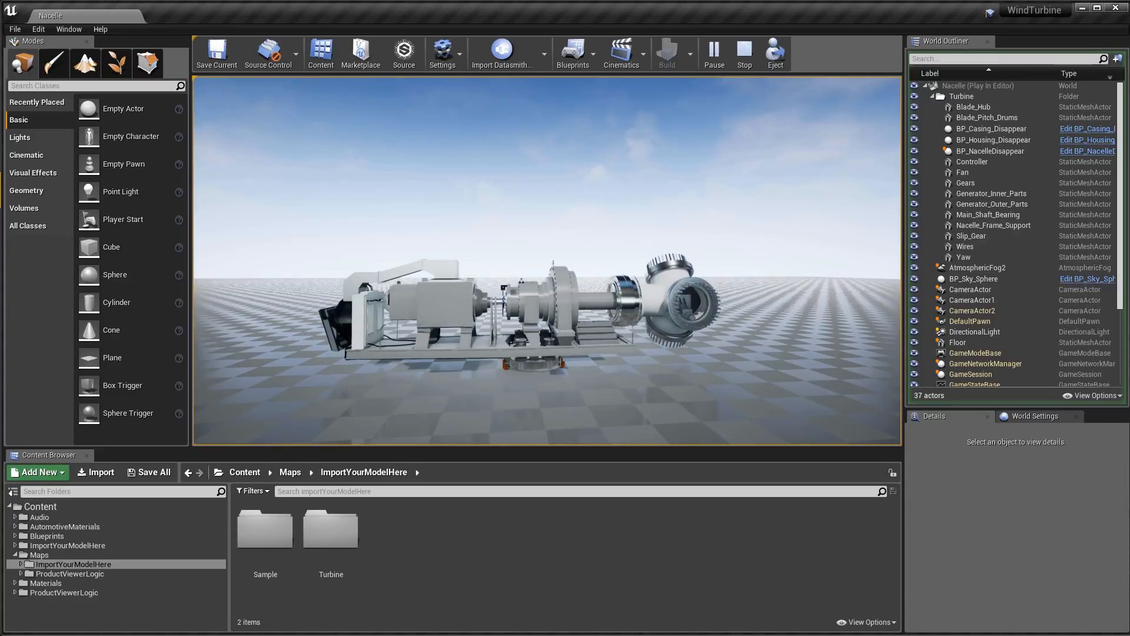
pyautogui.press('w')
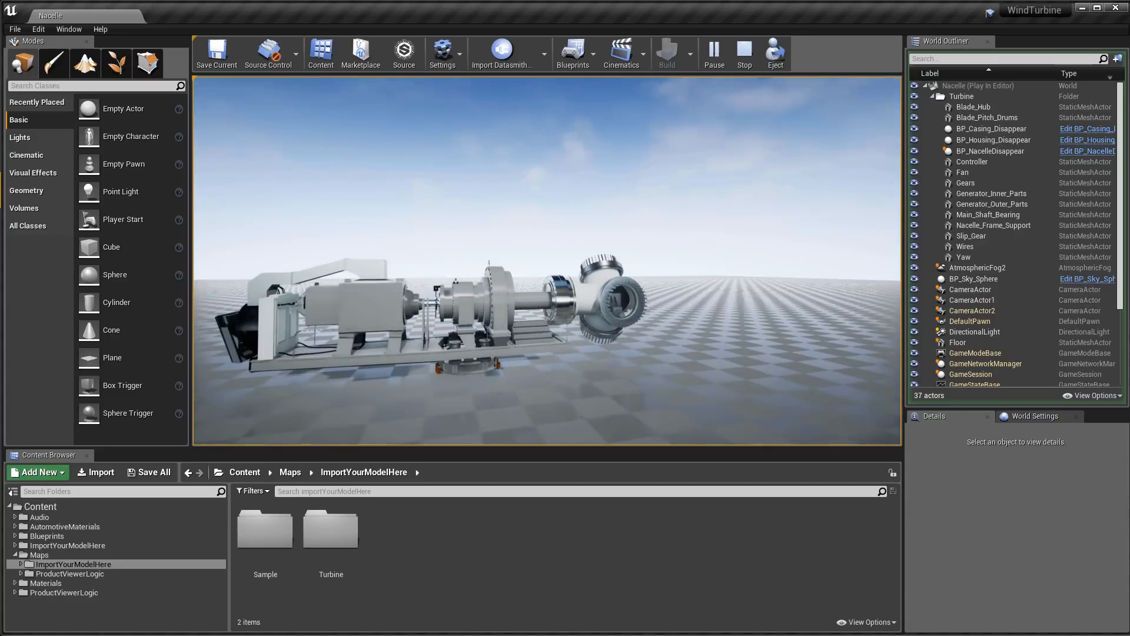
pyautogui.press('w')
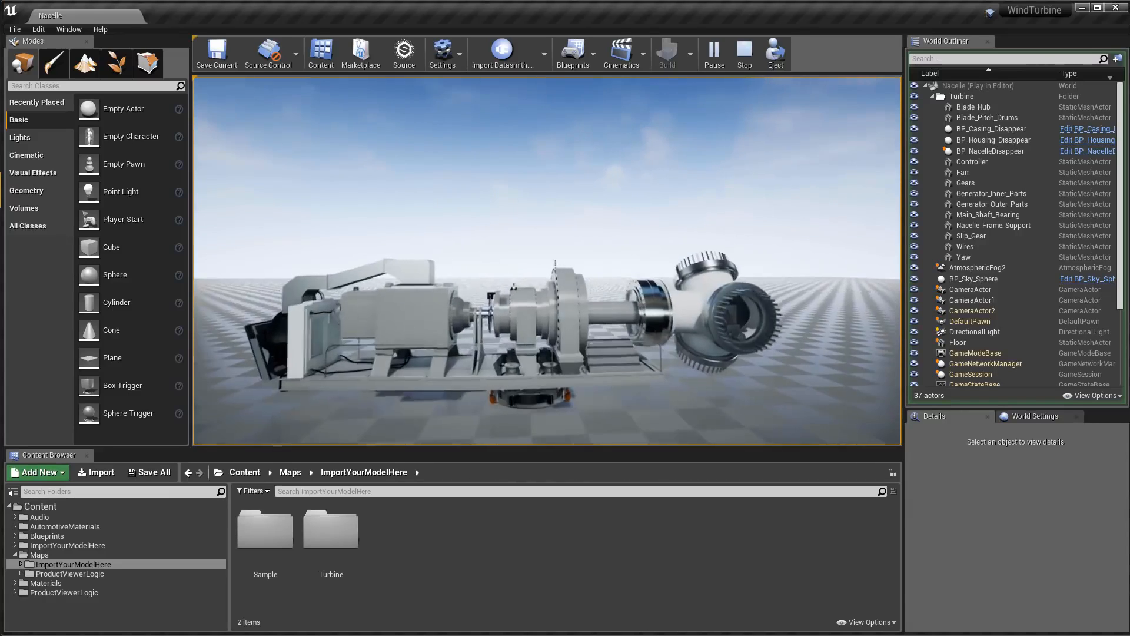